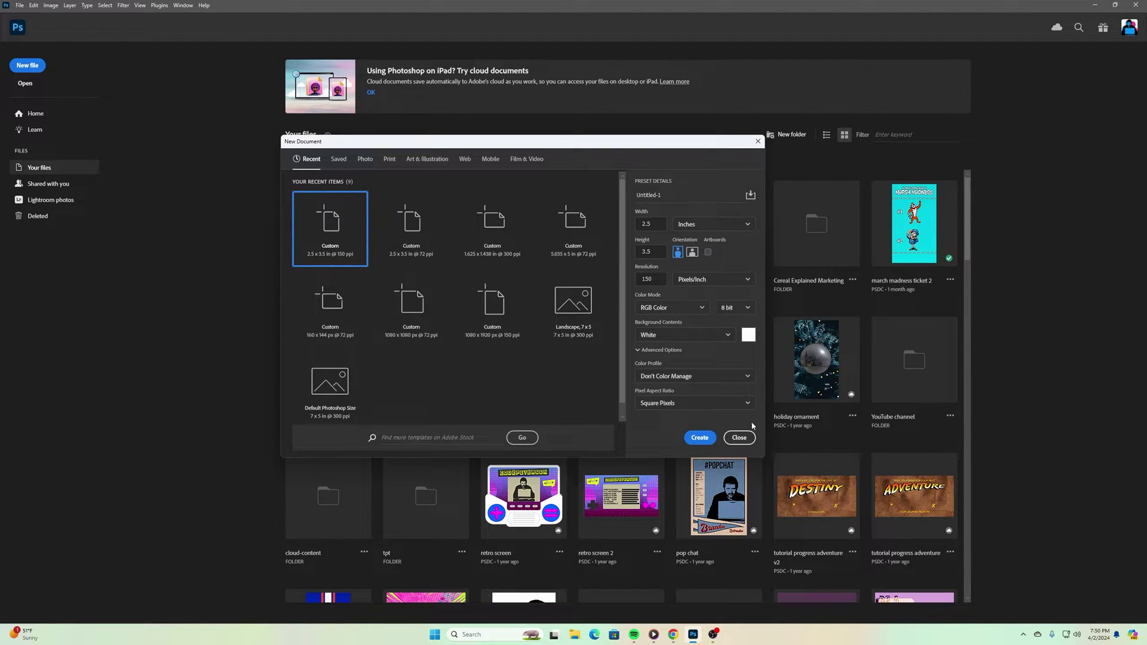
- Create a 2.5 × 3.5 in RGB document at 150 pixels/inch with a white background and add an empty layer
{"action": "left_click", "coordinate": [703, 439]}
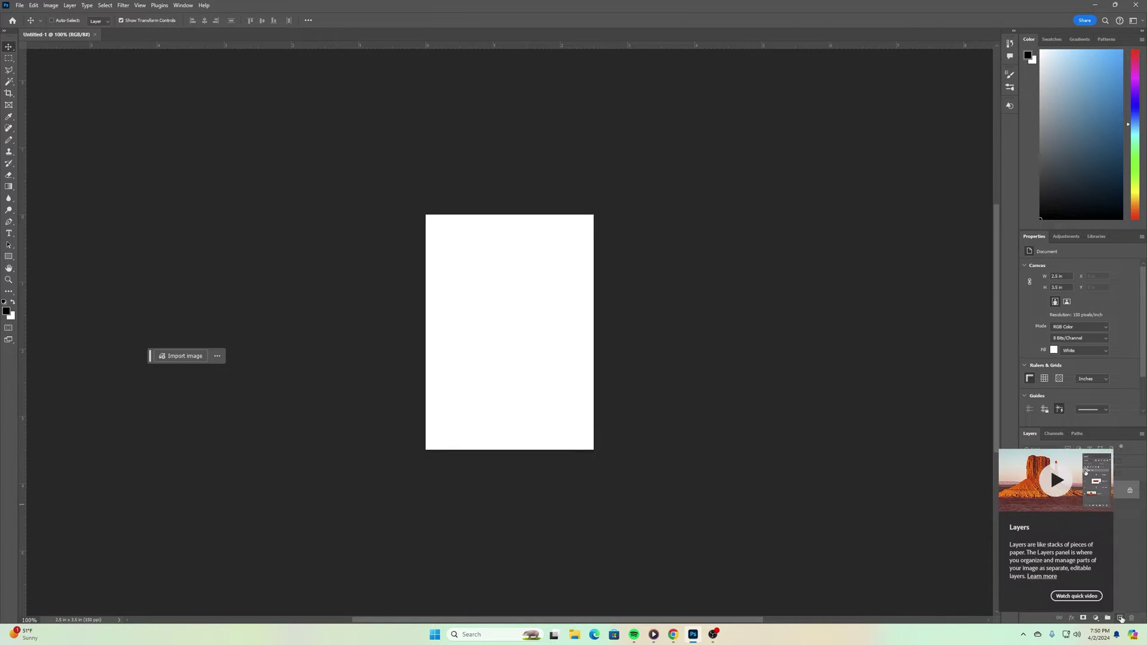
{"action": "left_click", "coordinate": [1121, 618]}
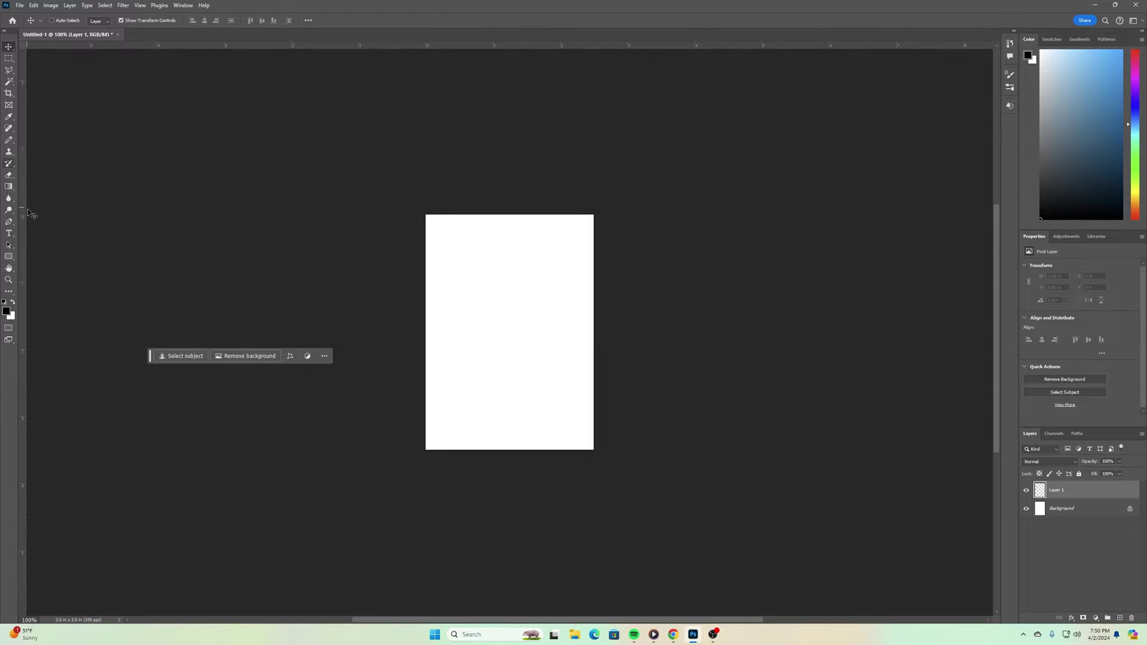
- Draw a black rectangle with a red stroke, about 2.12 × 2.75 in, leaving a wider white margin below it
{"action": "left_click", "coordinate": [9, 257]}
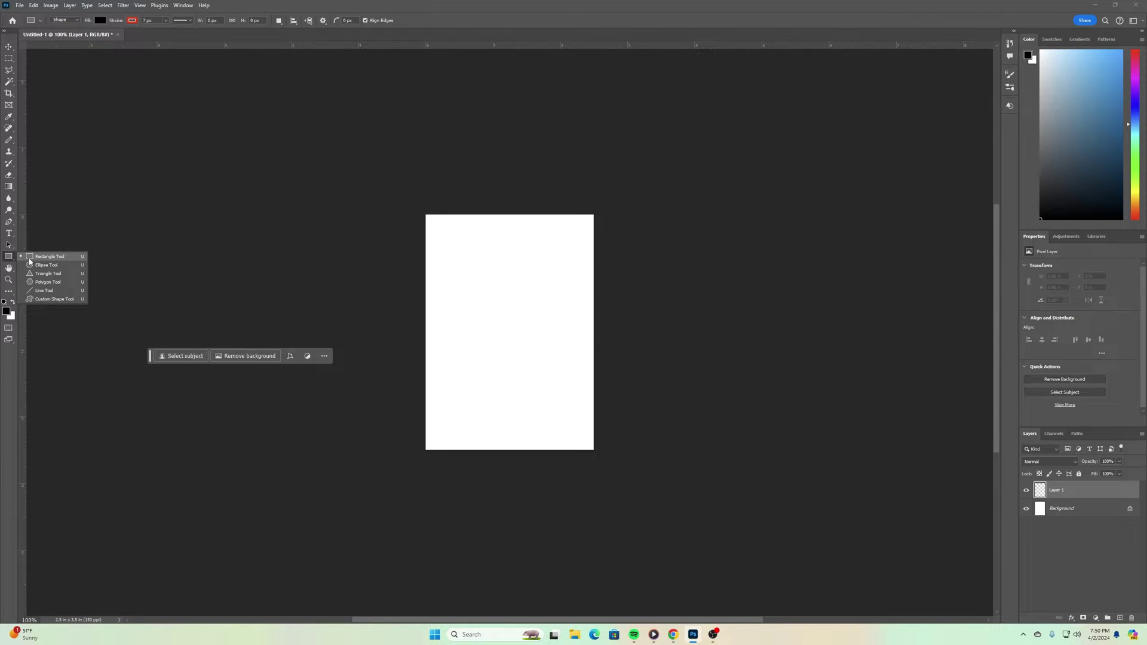
{"action": "left_click", "coordinate": [30, 261]}
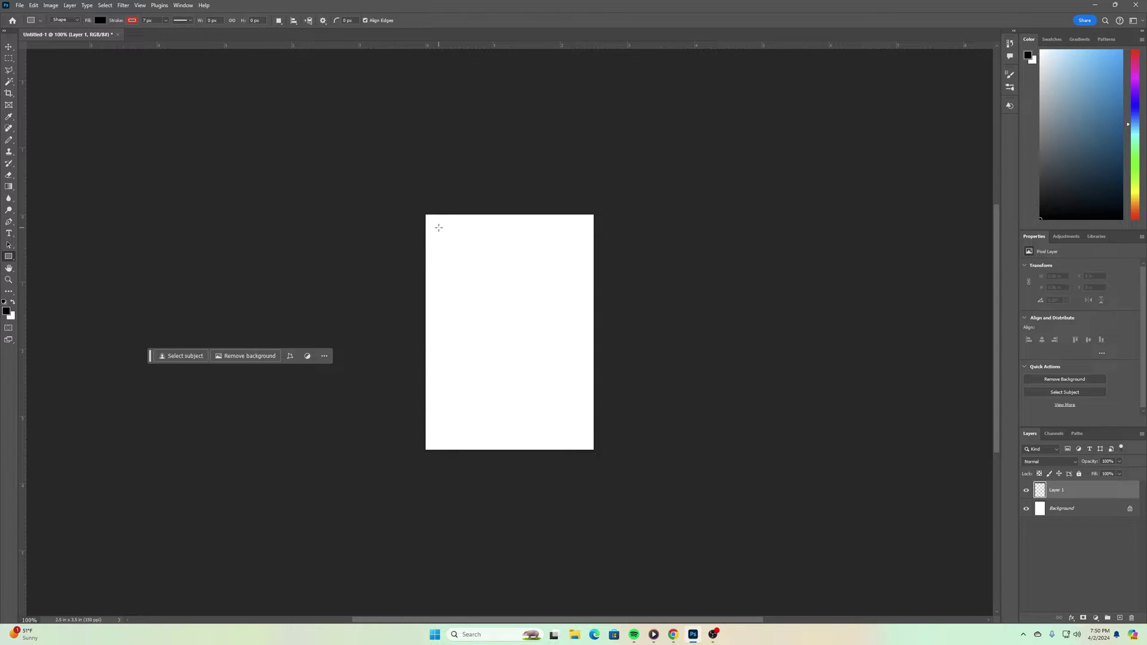
{"action": "left_click_drag", "start_coordinate": [439, 228], "coordinate": [580, 400]}
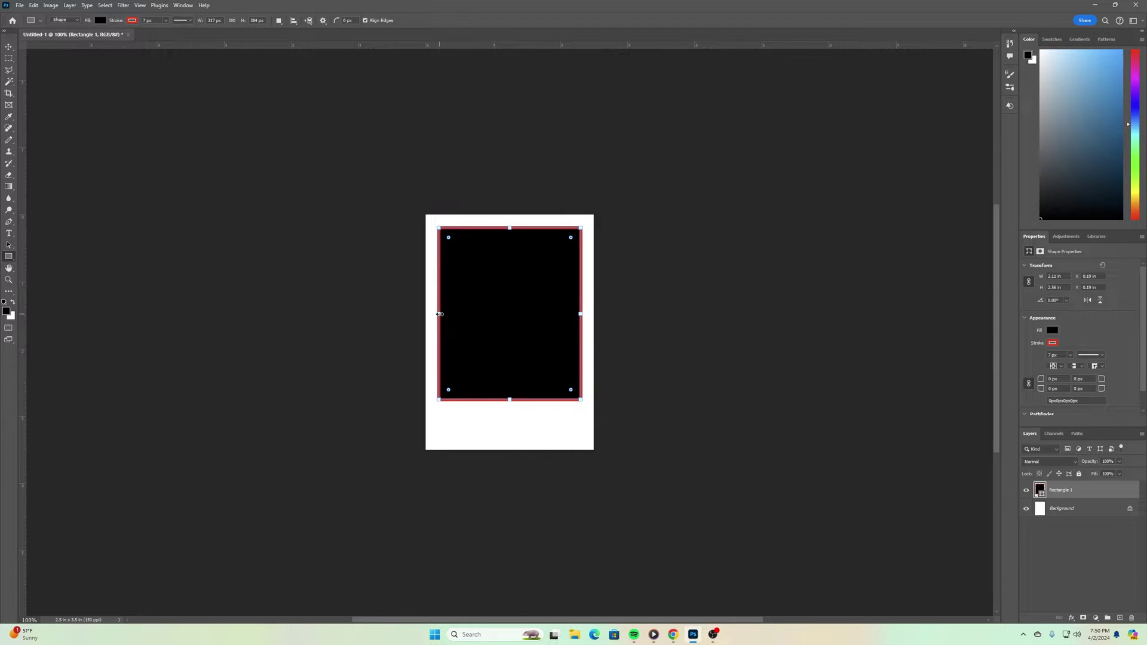
{"action": "left_click_drag", "start_coordinate": [439, 314], "coordinate": [440, 314]}
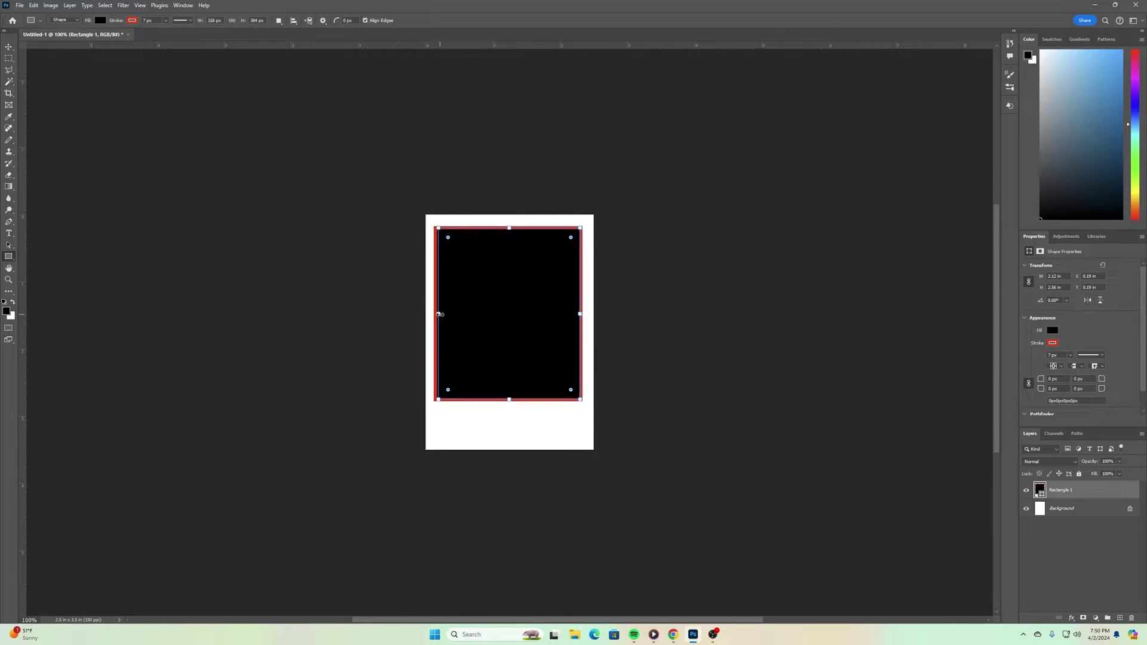
{"action": "left_click_drag", "start_coordinate": [510, 399], "coordinate": [510, 413]}
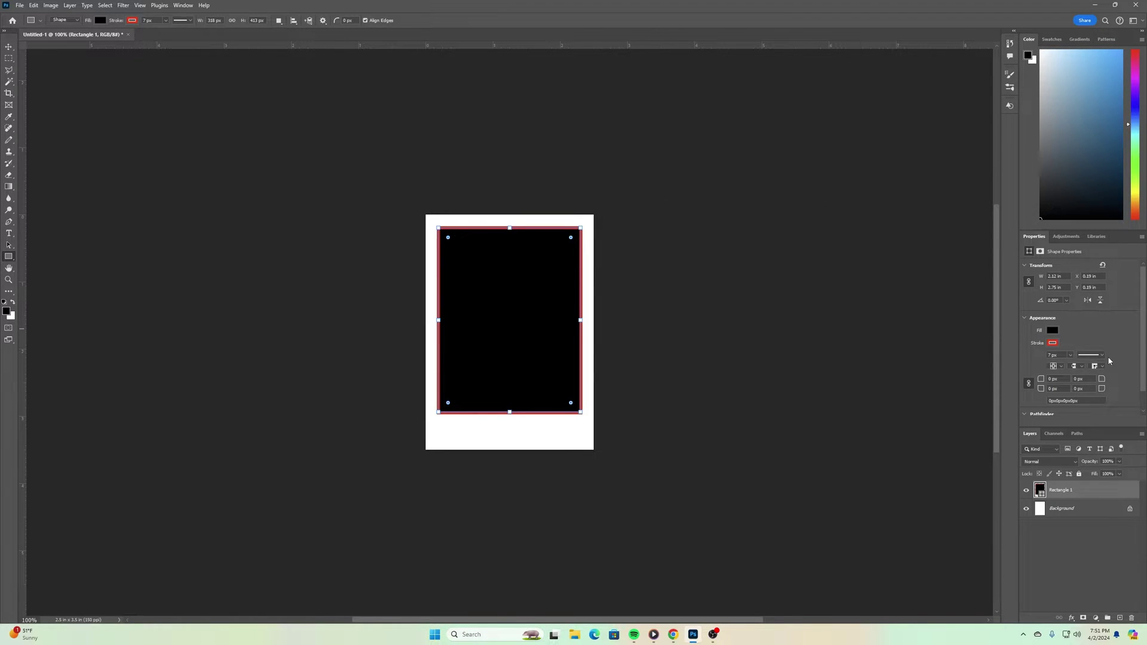
- Set the black rectangle's red stroke width to 4 px
{"action": "left_click", "coordinate": [1070, 355]}
{"action": "left_click_drag", "start_coordinate": [1073, 366], "coordinate": [1071, 368]}
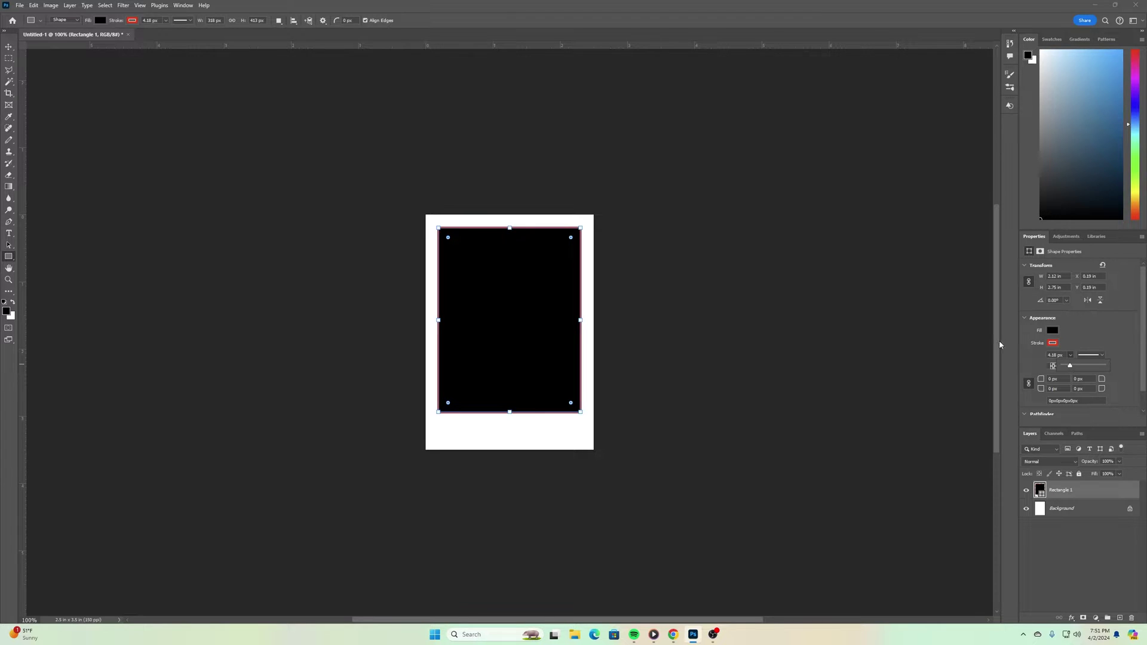
{"action": "left_click", "coordinate": [8, 47]}
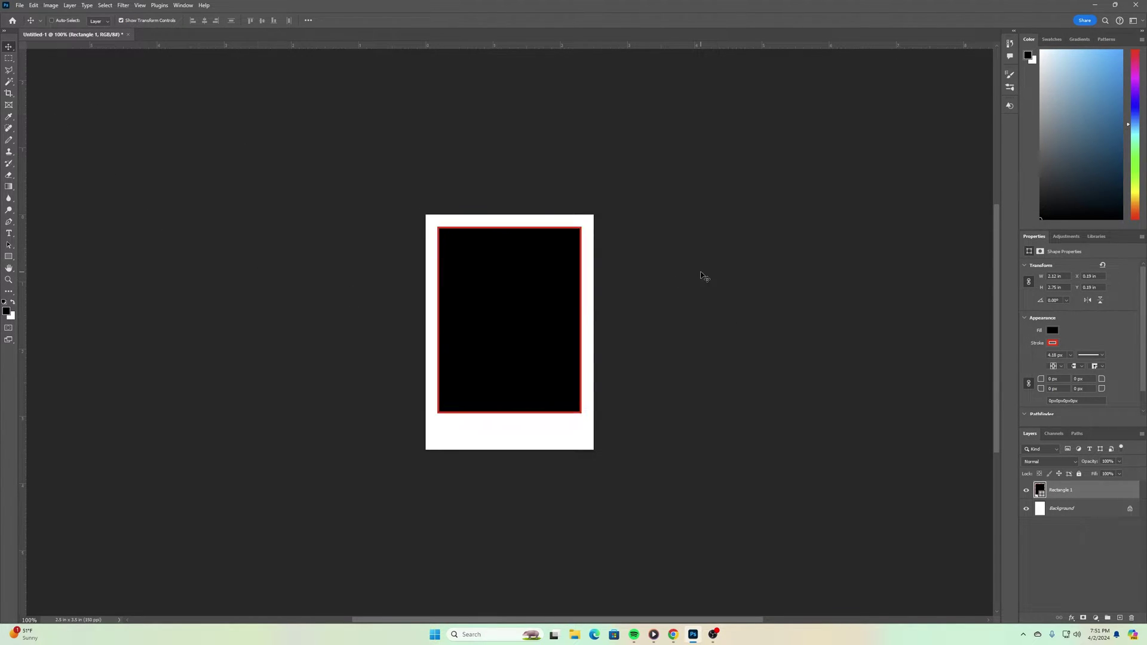
{"action": "left_click", "coordinate": [548, 295]}
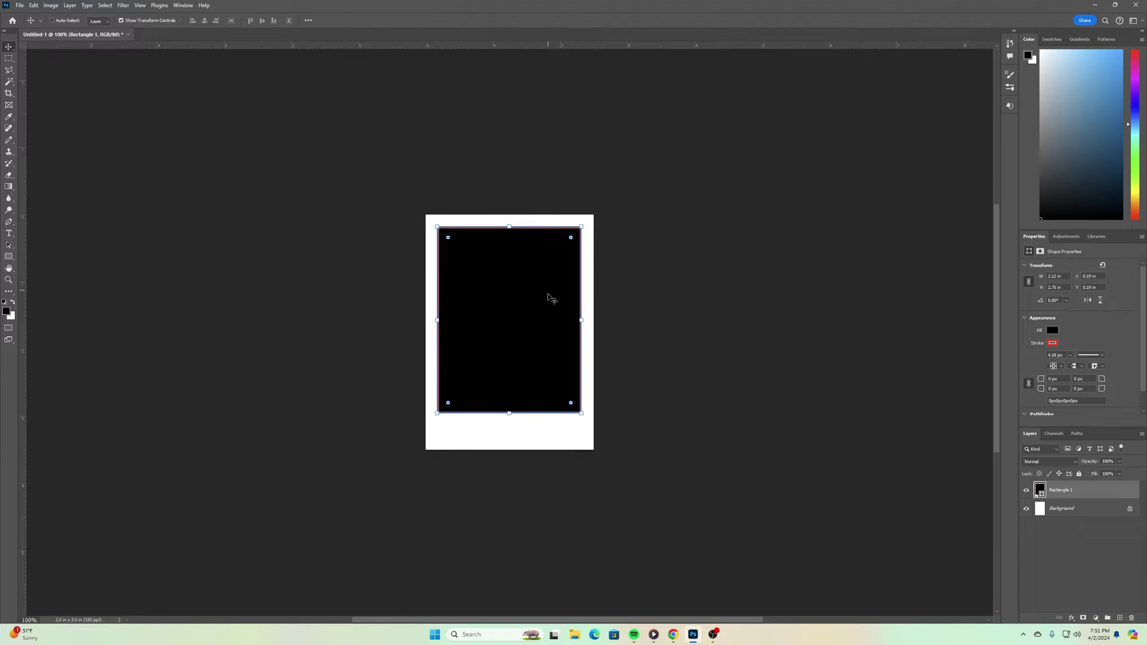
{"action": "left_click", "coordinate": [540, 440]}
{"action": "left_click", "coordinate": [1062, 357]}
{"action": "type", "text": "4"}
{"action": "key", "text": "Return"}
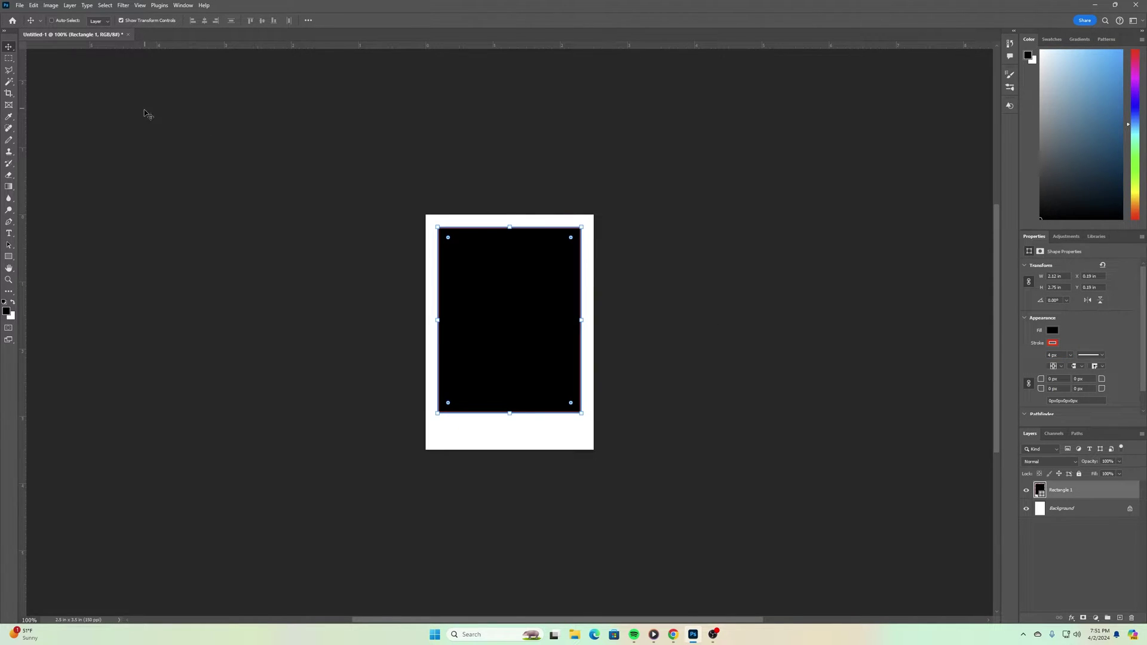
- On a new layer above the black rectangle, draw a banner rectangle about 1.52 × 0.43 in overlapping its lower edge
{"action": "left_click", "coordinate": [1098, 515]}
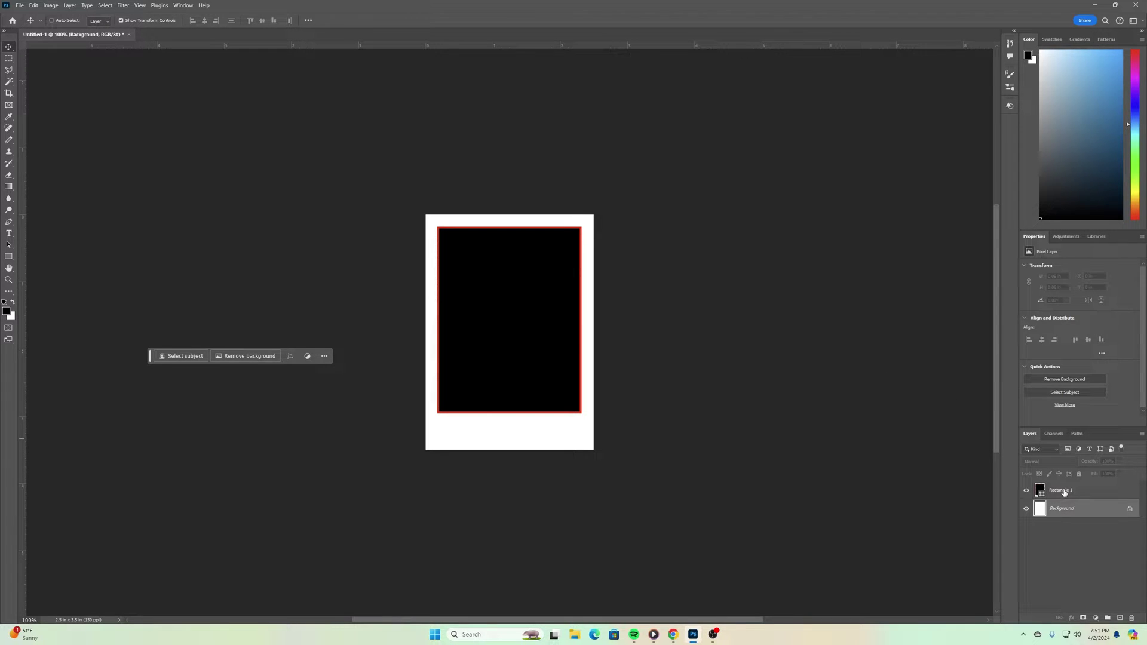
{"action": "left_click", "coordinate": [1085, 491]}
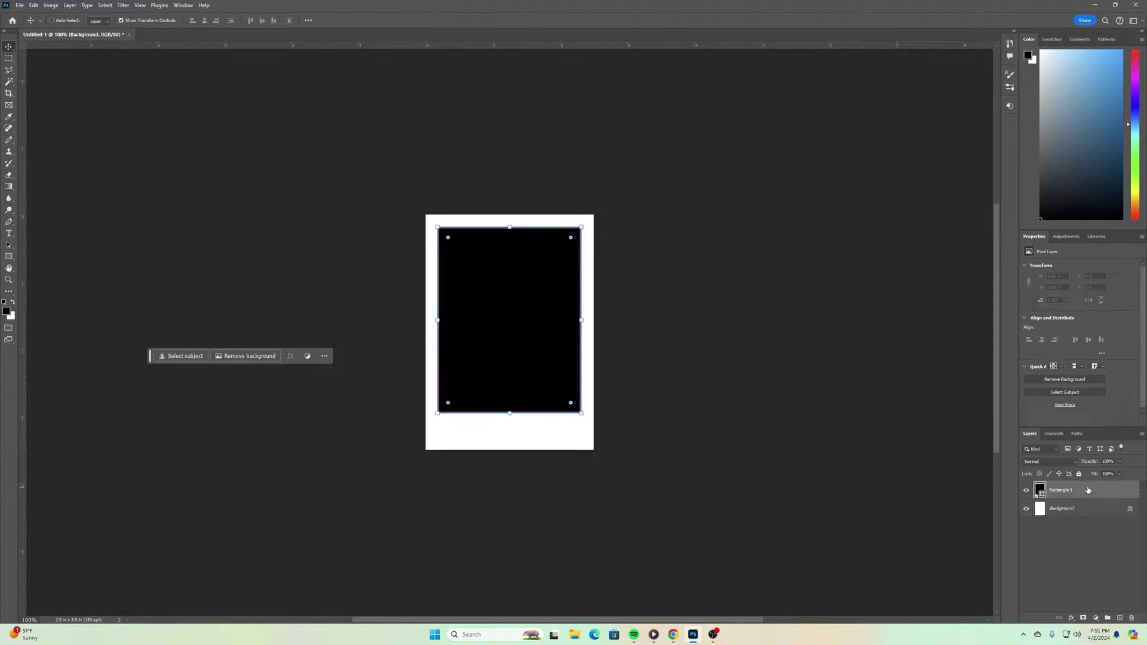
{"action": "left_click", "coordinate": [1120, 618]}
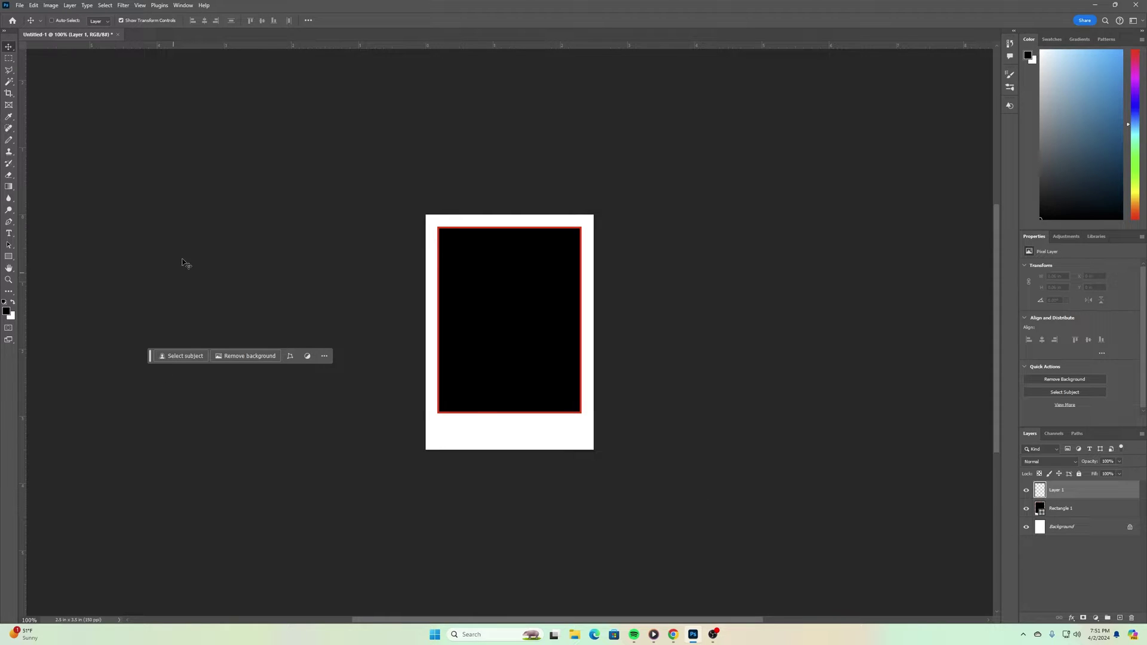
{"action": "left_click", "coordinate": [9, 257]}
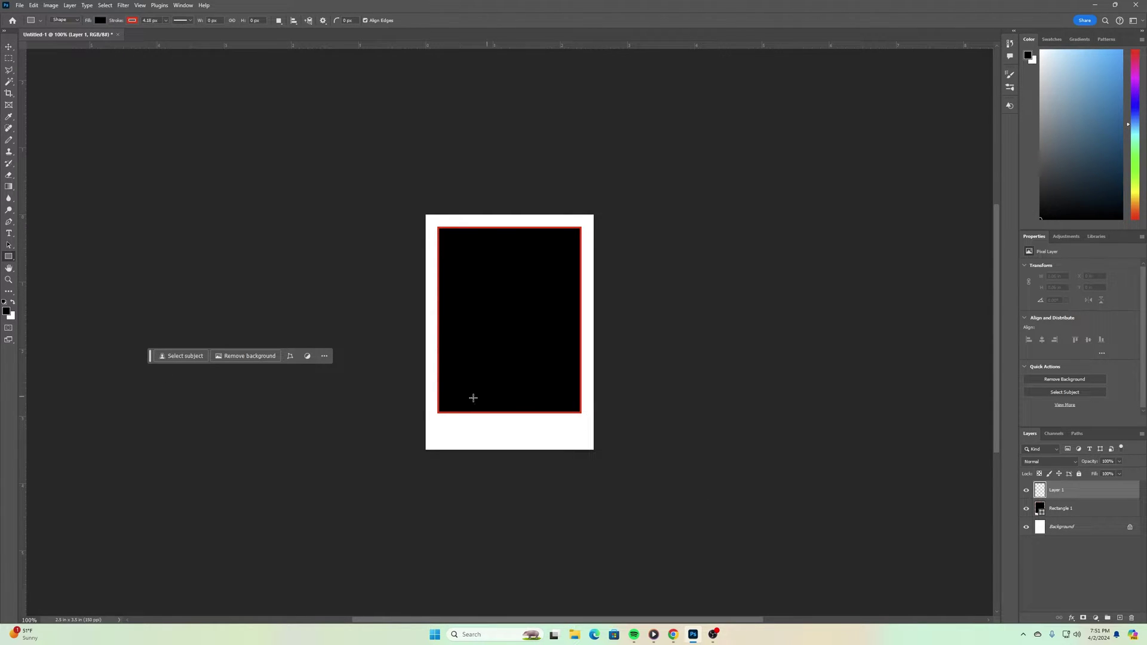
{"action": "left_click_drag", "start_coordinate": [458, 396], "coordinate": [537, 418]}
{"action": "left_click", "coordinate": [9, 47]}
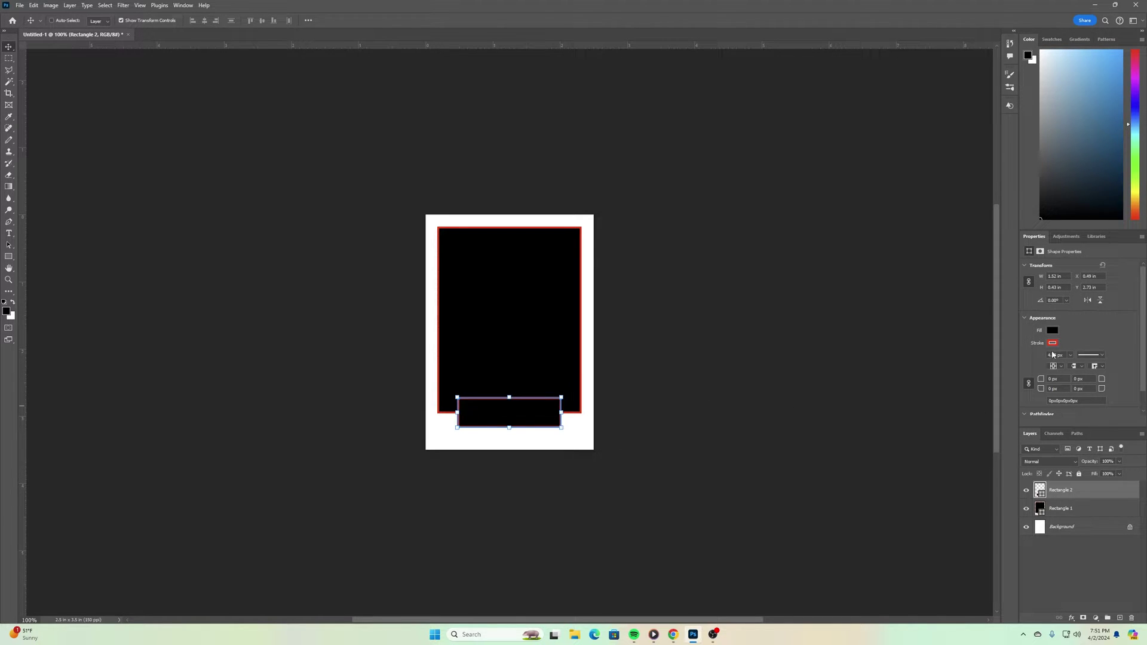
- Give the small banner rectangle a white stroke and a red fill
{"action": "left_click", "coordinate": [1053, 344]}
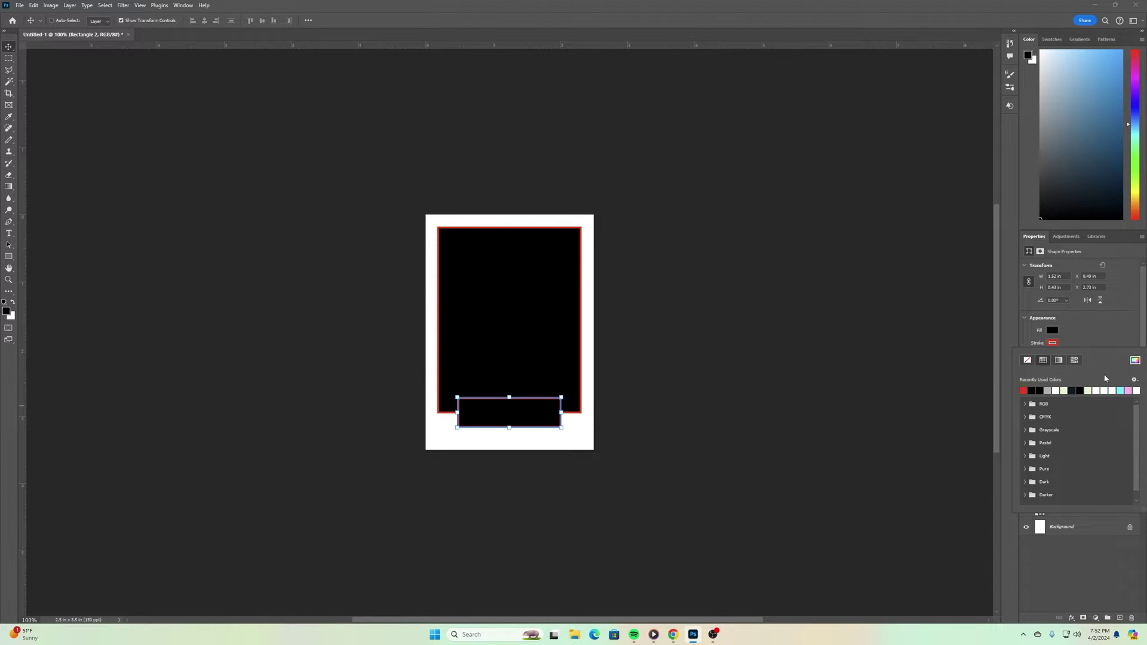
{"action": "left_click", "coordinate": [1135, 362]}
{"action": "type", "text": "ffffff"}
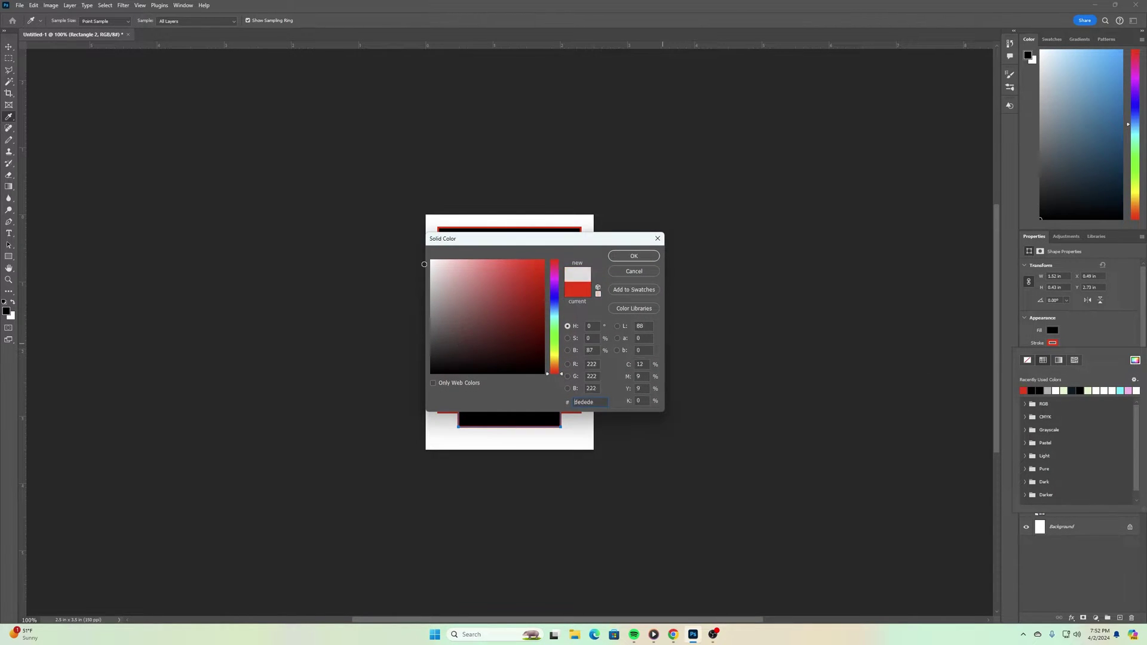
{"action": "left_click", "coordinate": [633, 258]}
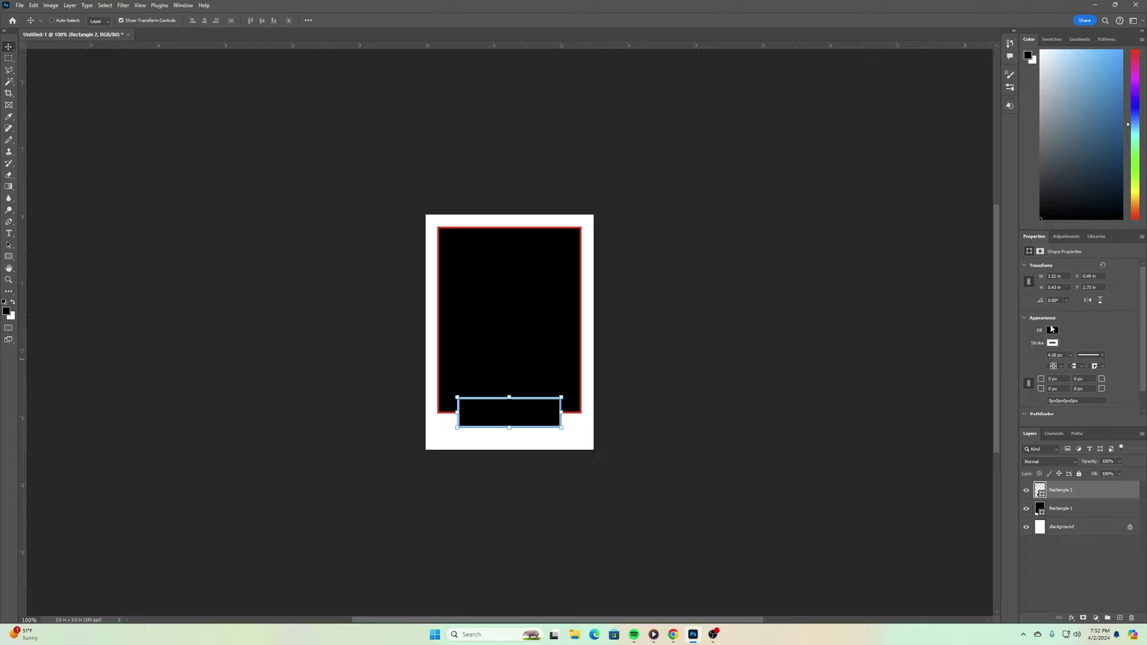
{"action": "left_click", "coordinate": [1053, 330]}
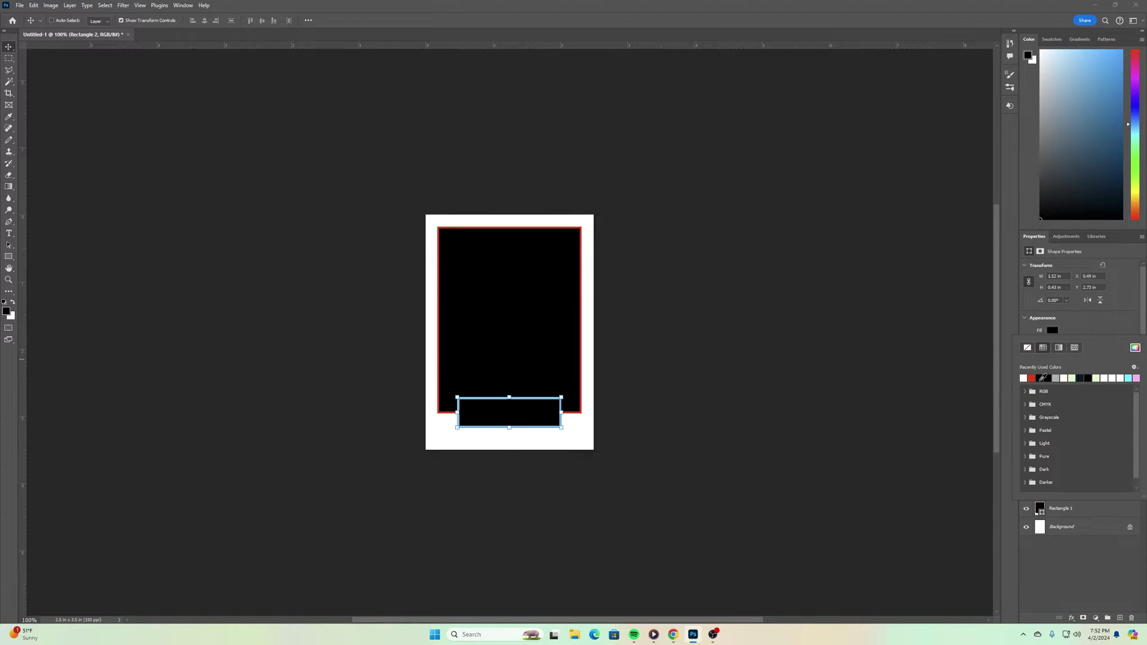
{"action": "left_click", "coordinate": [1032, 377]}
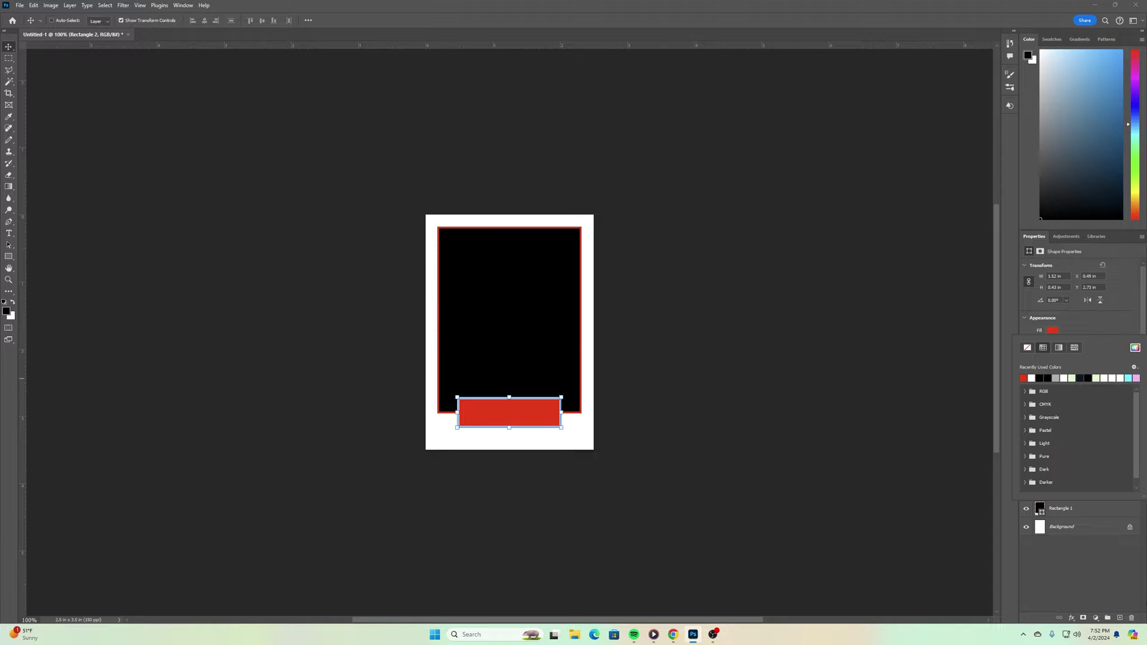
{"action": "left_click", "coordinate": [1091, 582]}
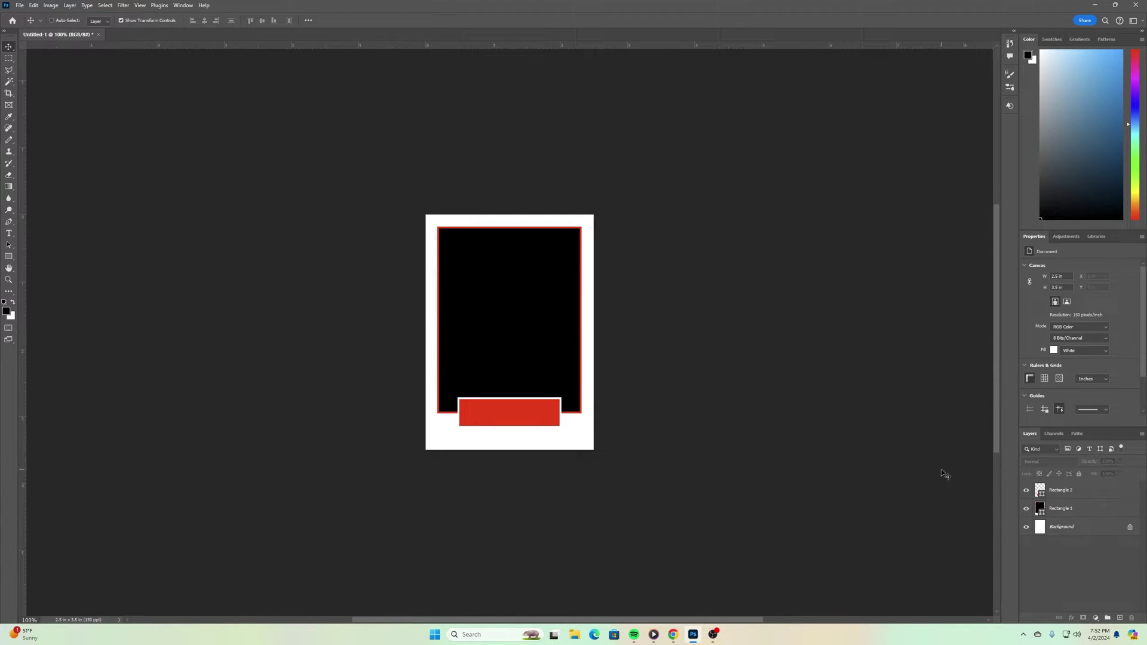
- On a new top layer, draw the fourth Flags custom shape, a pennant about 1.27 × 0.57 in, in the upper part of the black rectangle
{"action": "left_click", "coordinate": [1086, 489]}
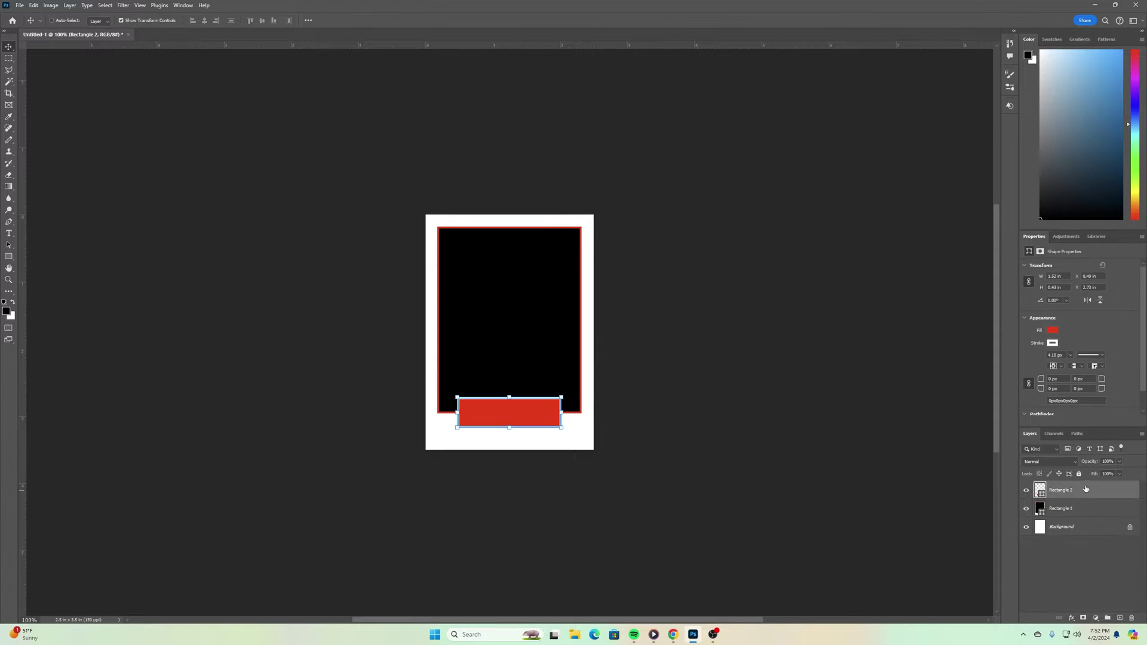
{"action": "left_click", "coordinate": [1121, 617]}
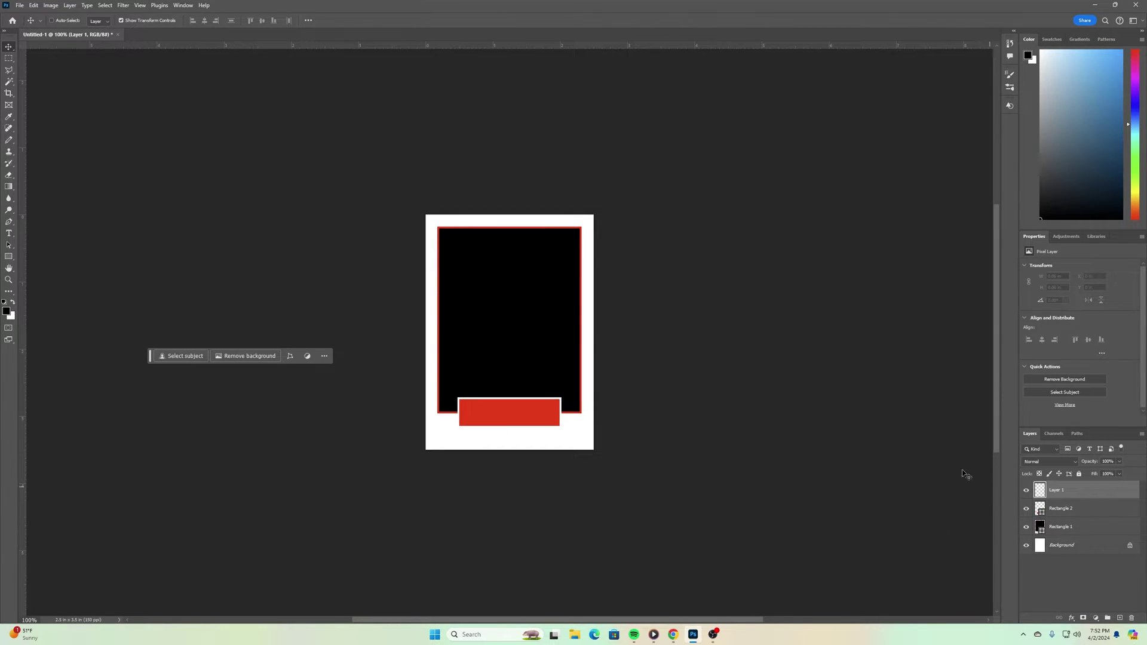
{"action": "left_click", "coordinate": [7, 258]}
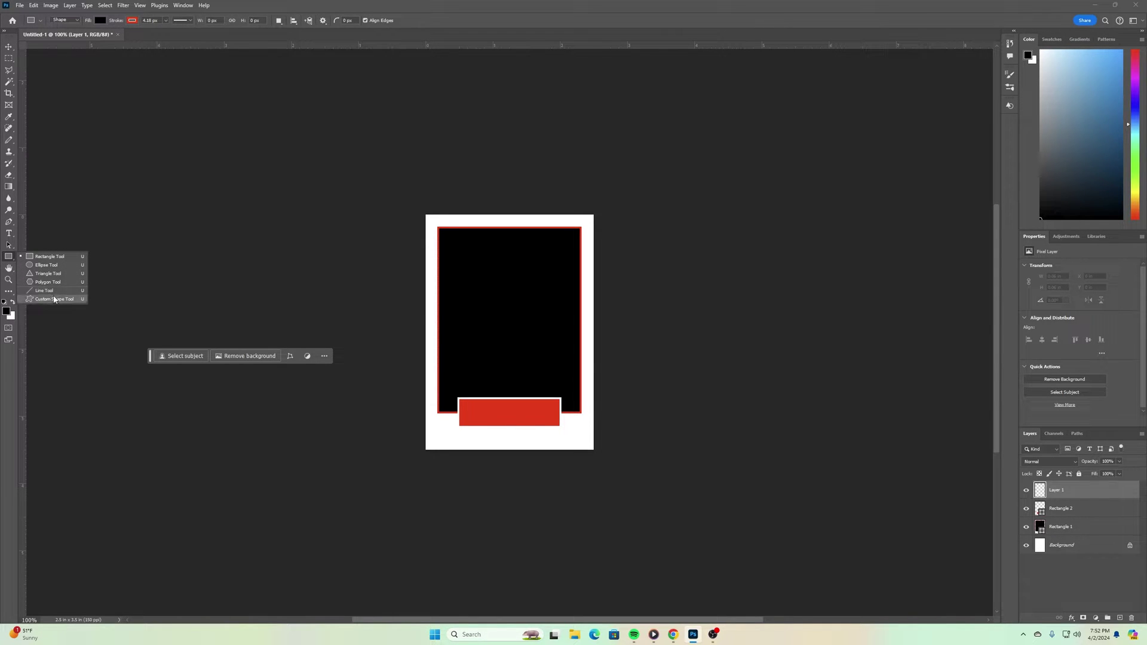
{"action": "left_click", "coordinate": [54, 300]}
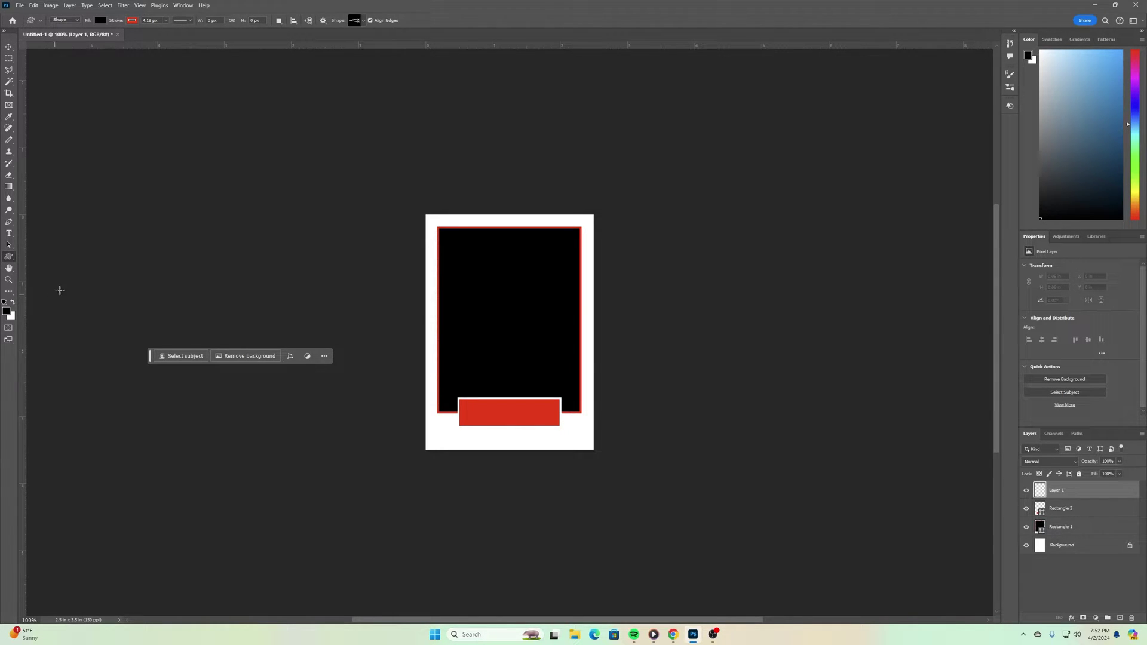
{"action": "left_click", "coordinate": [363, 22]}
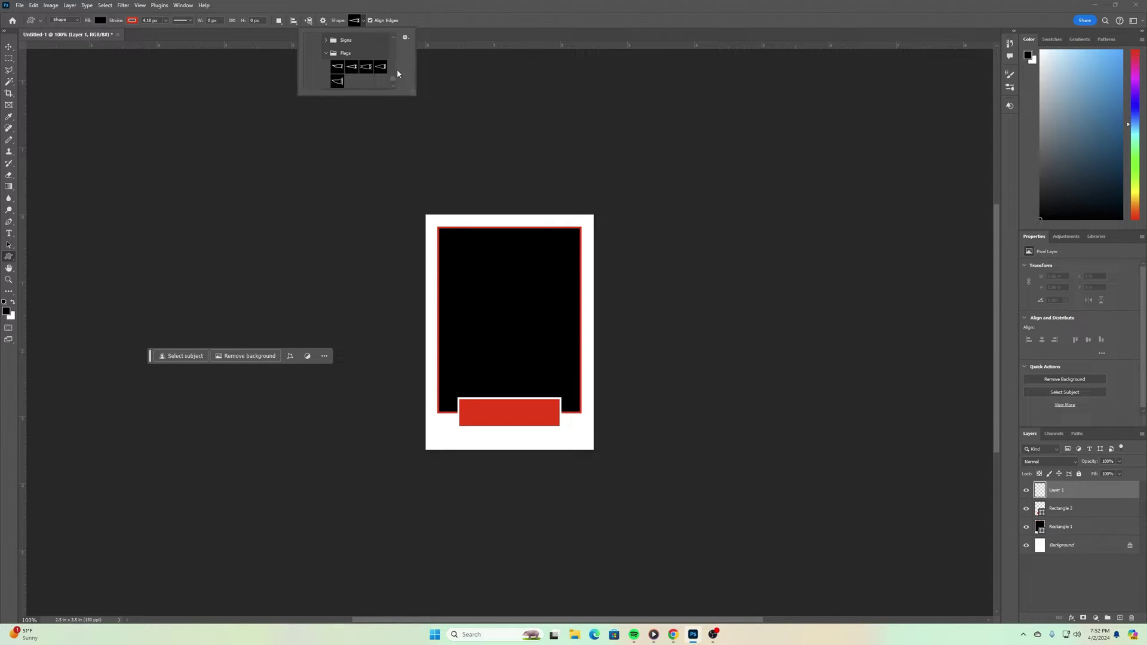
{"action": "left_click_drag", "start_coordinate": [393, 77], "coordinate": [392, 34]}
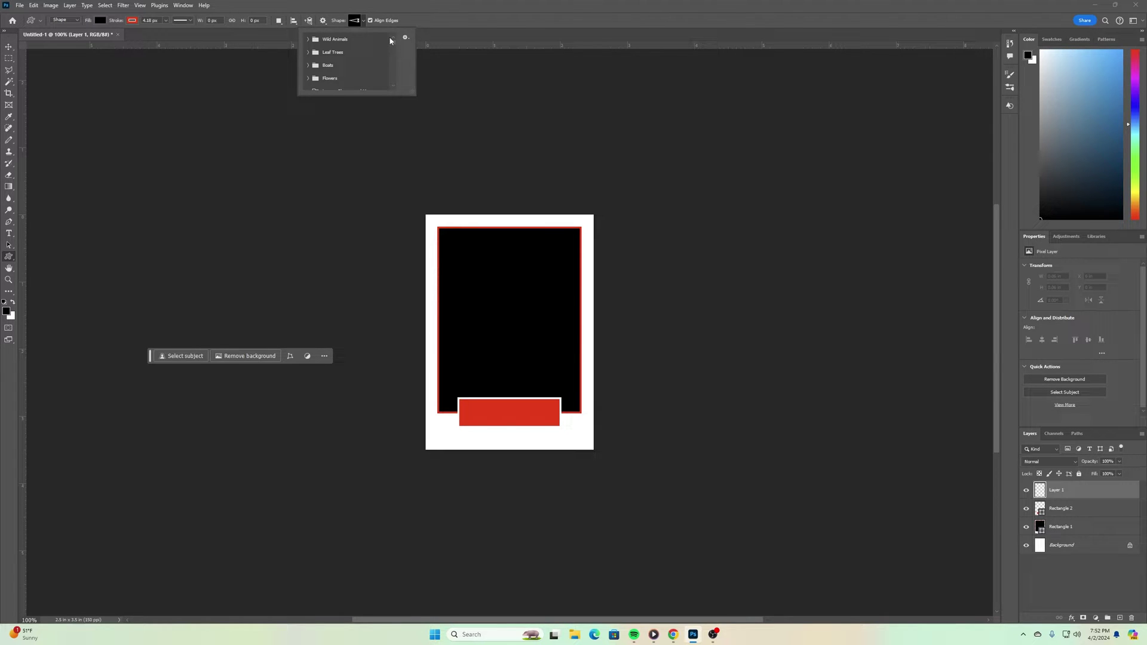
{"action": "left_click_drag", "start_coordinate": [390, 42], "coordinate": [390, 47]}
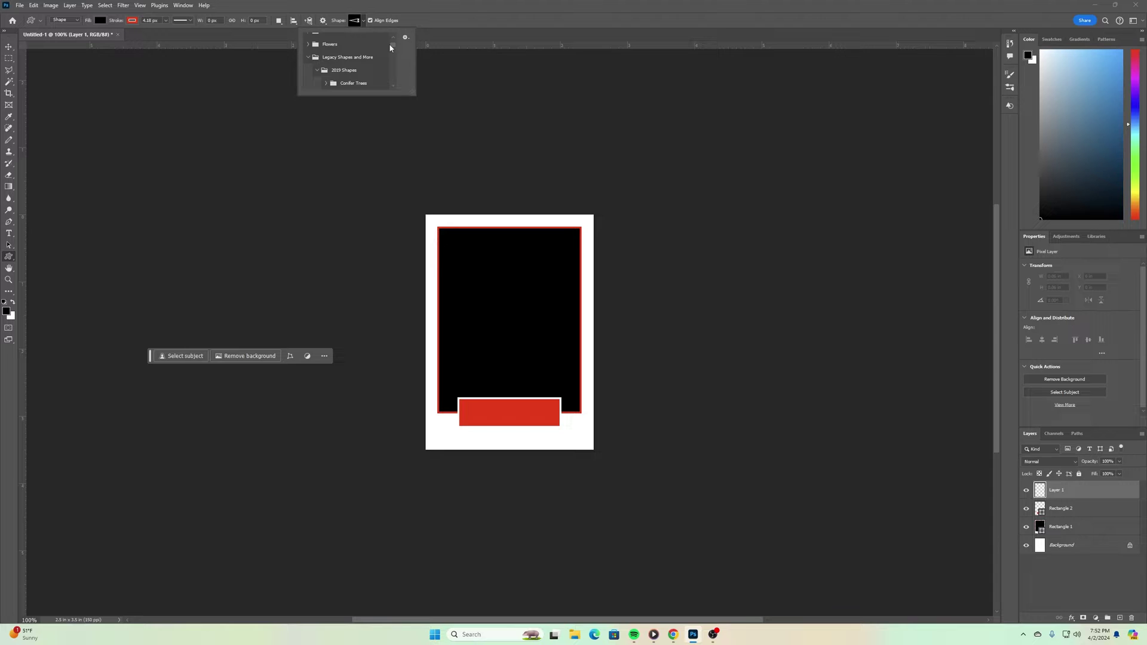
{"action": "left_click_drag", "start_coordinate": [390, 48], "coordinate": [383, 75]}
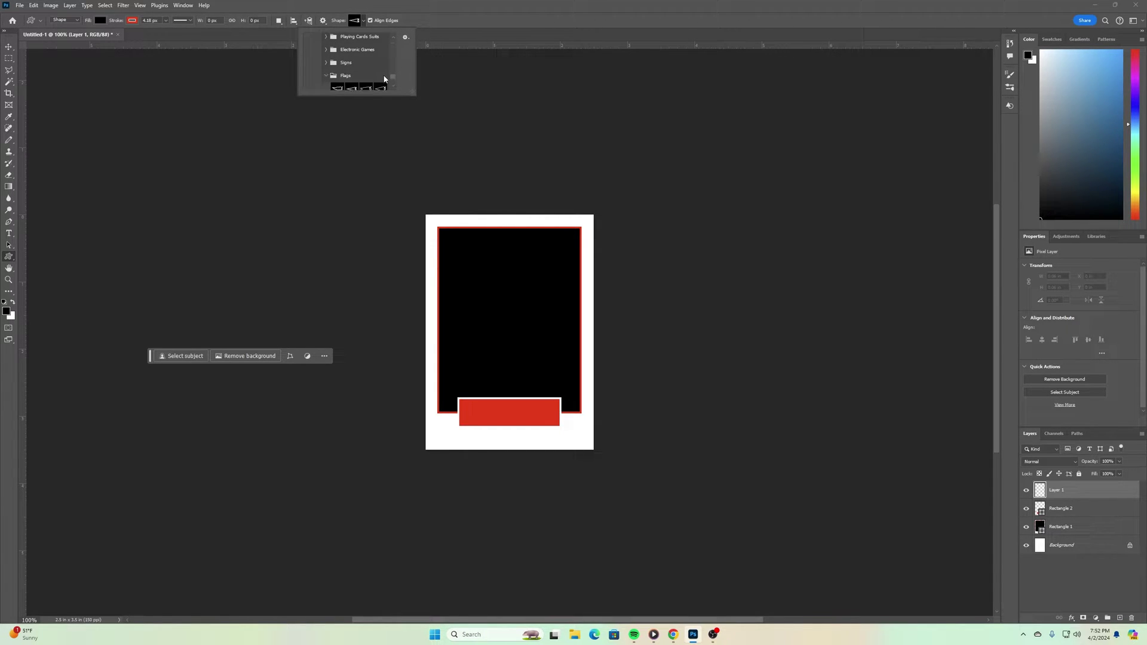
{"action": "scroll", "coordinate": [383, 66], "scroll_direction": "down", "scroll_amount": 1}
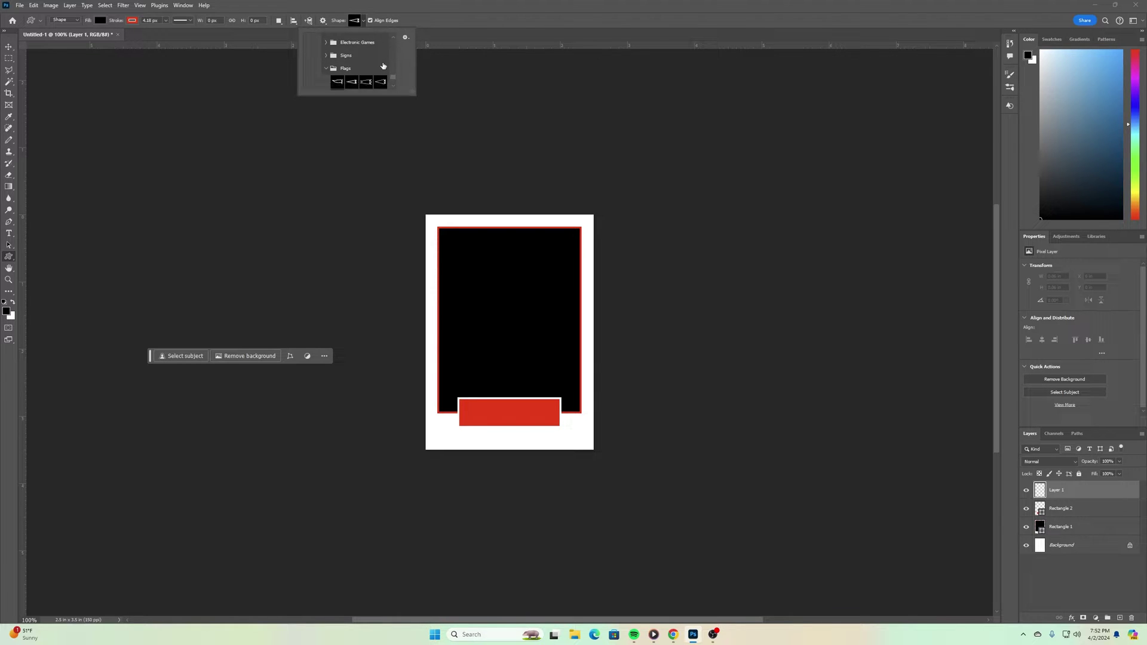
{"action": "scroll", "coordinate": [384, 57], "scroll_direction": "down", "scroll_amount": 1}
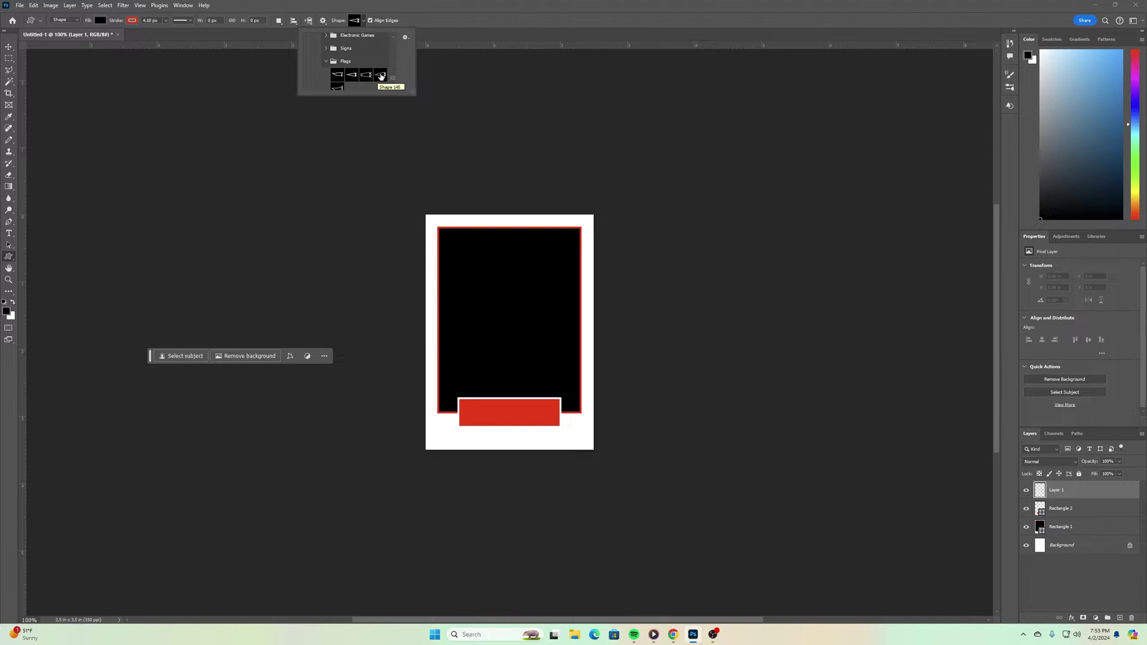
{"action": "left_click", "coordinate": [381, 76]}
{"action": "left_click", "coordinate": [528, 11]}
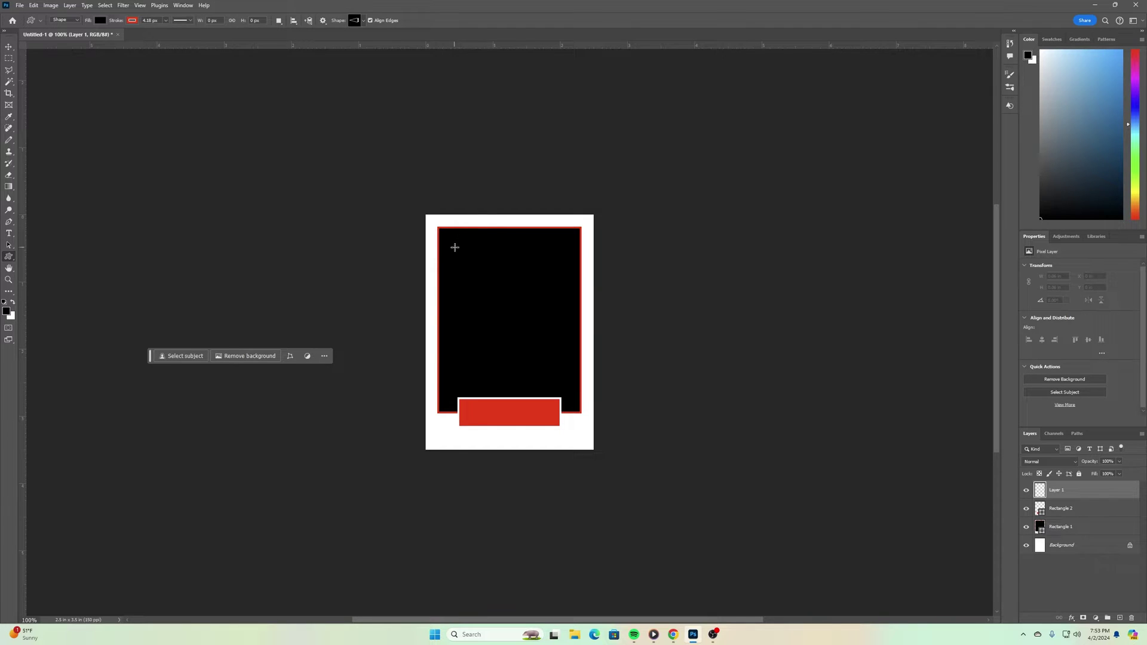
{"action": "left_click_drag", "start_coordinate": [454, 245], "coordinate": [553, 285]}
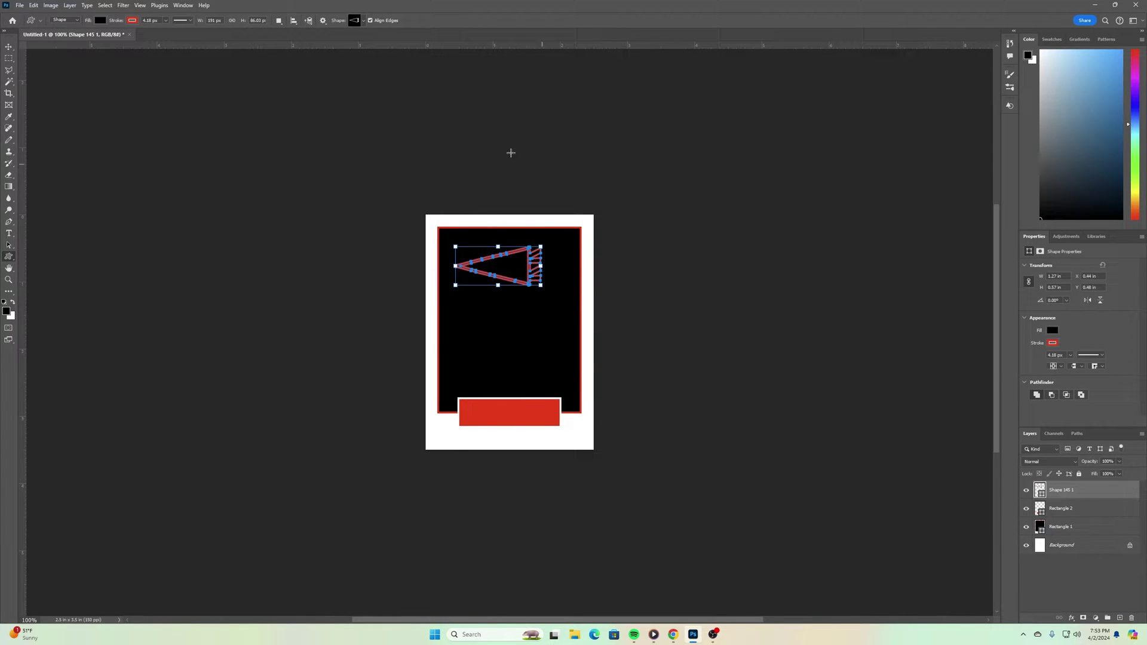
{"action": "left_click", "coordinate": [9, 47]}
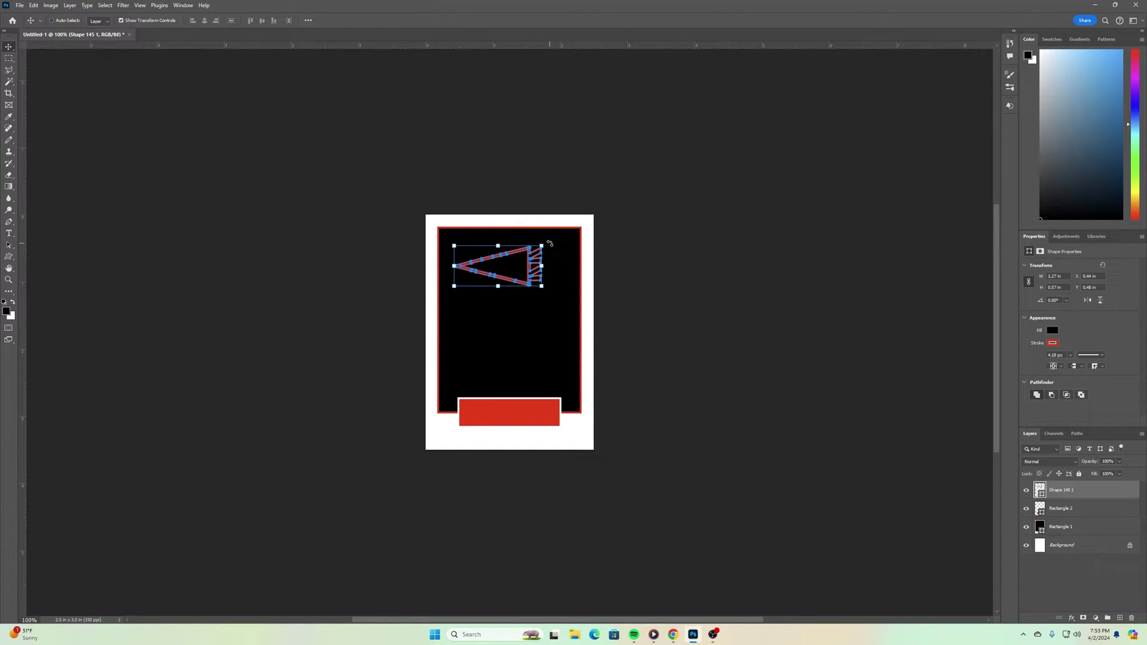
- Rotate the pennant about -177° so it points right, scale it to about 86%, and place it over the card's upper-left corner
{"action": "left_click_drag", "start_coordinate": [550, 243], "coordinate": [446, 282]}
{"action": "left_click_drag", "start_coordinate": [447, 286], "coordinate": [447, 286]}
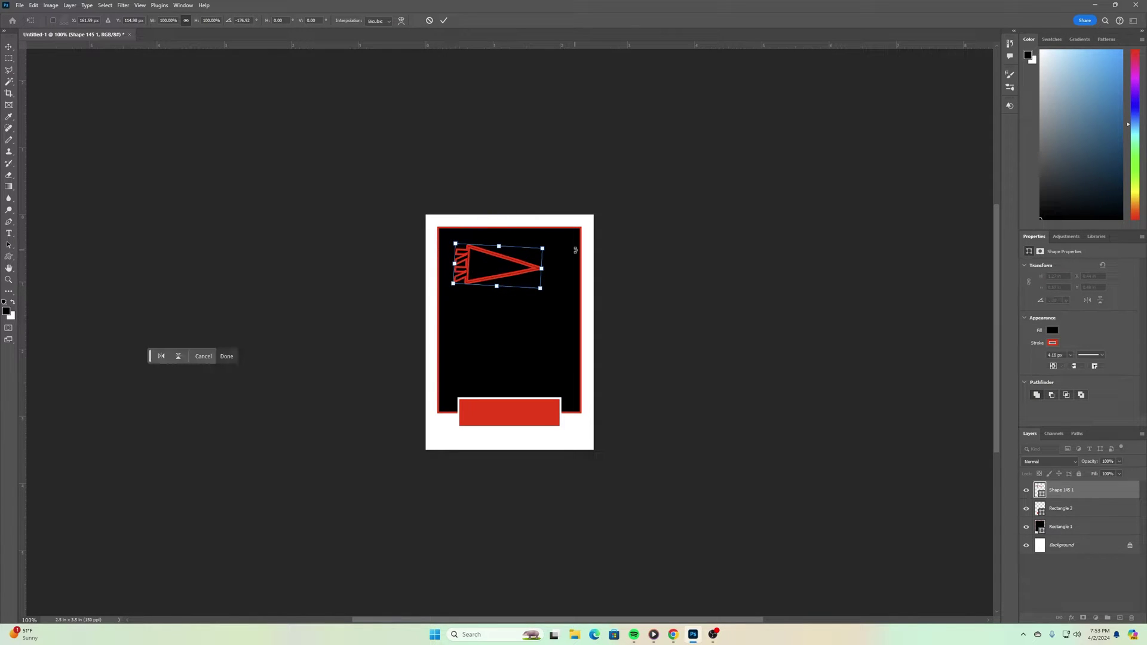
{"action": "left_click_drag", "start_coordinate": [545, 250], "coordinate": [488, 239]}
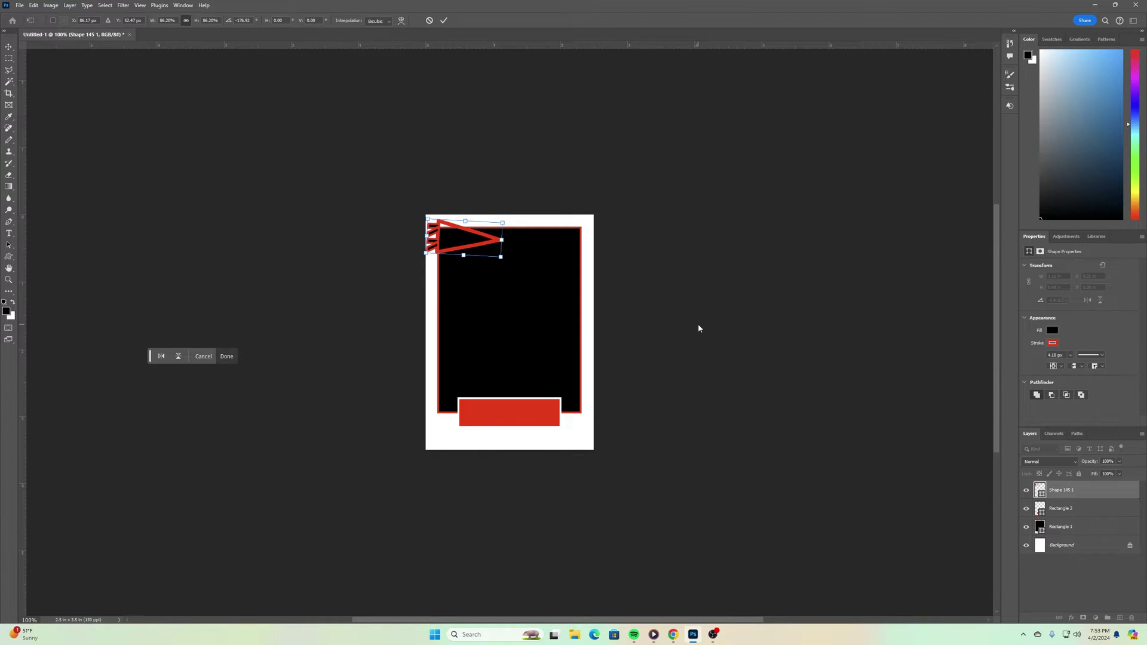
{"action": "key", "text": "Return"}
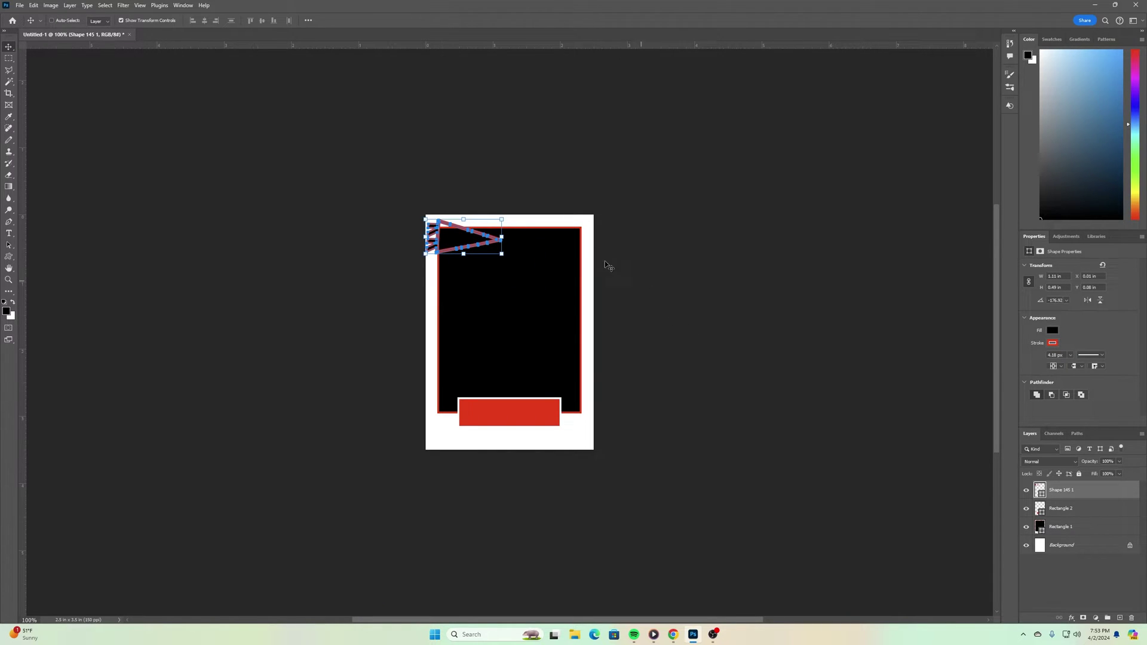
- Fill the pennant with the same red as the banner and shift it flush with the card's left edge
{"action": "left_click", "coordinate": [1052, 330]}
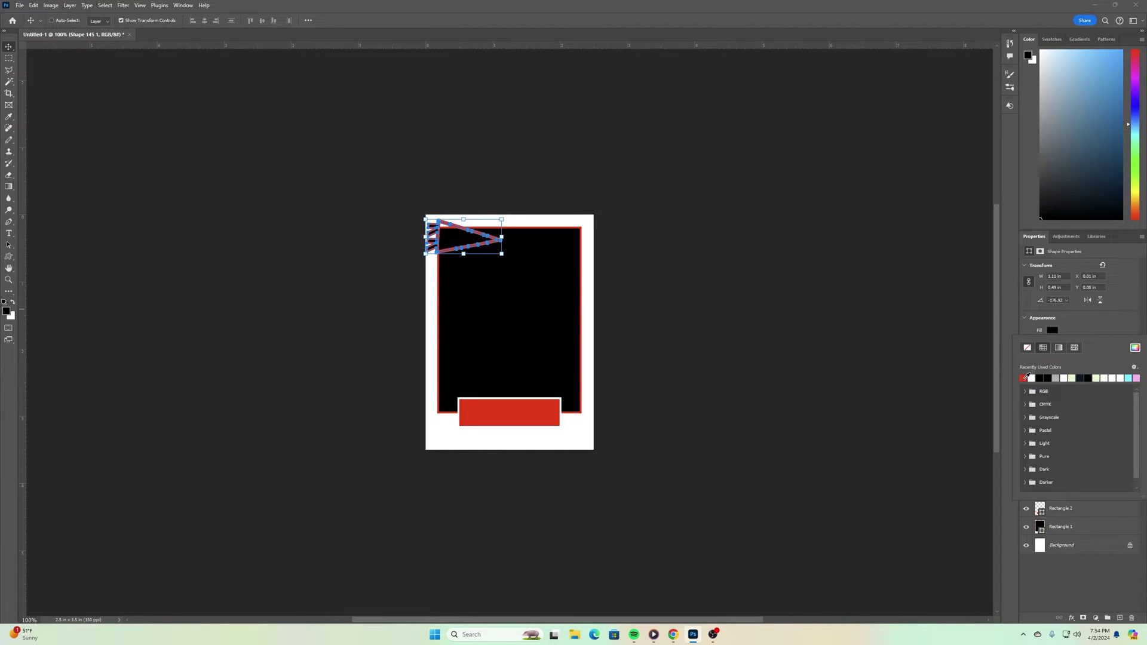
{"action": "left_click", "coordinate": [1024, 377]}
{"action": "left_click", "coordinate": [1074, 320]}
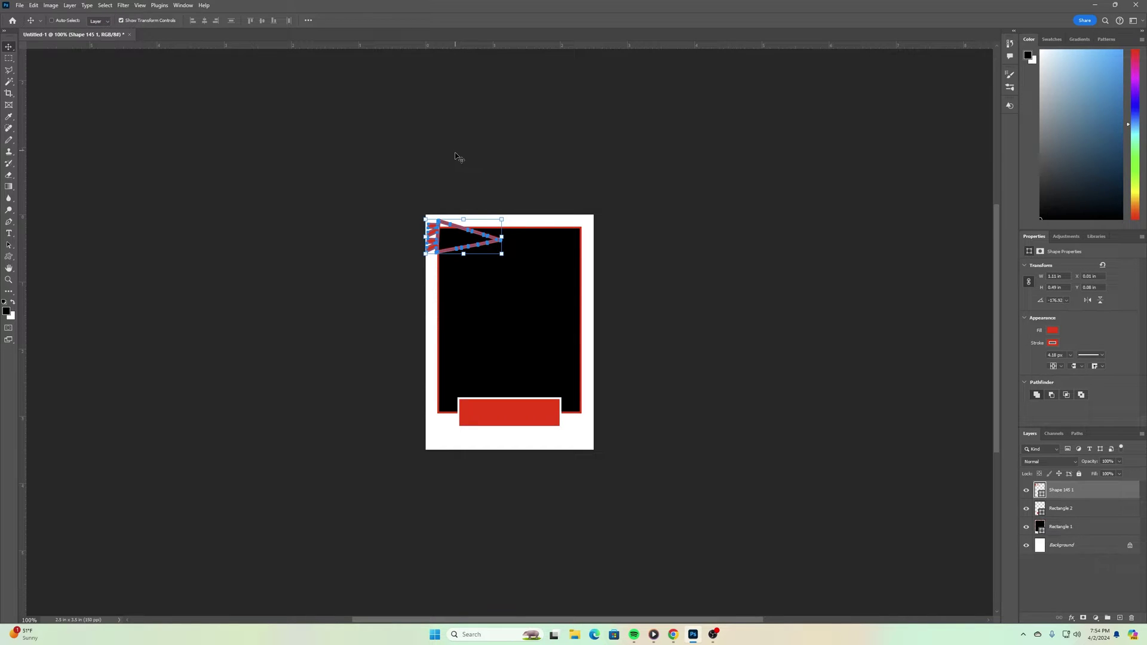
{"action": "left_click_drag", "start_coordinate": [467, 230], "coordinate": [457, 230]}
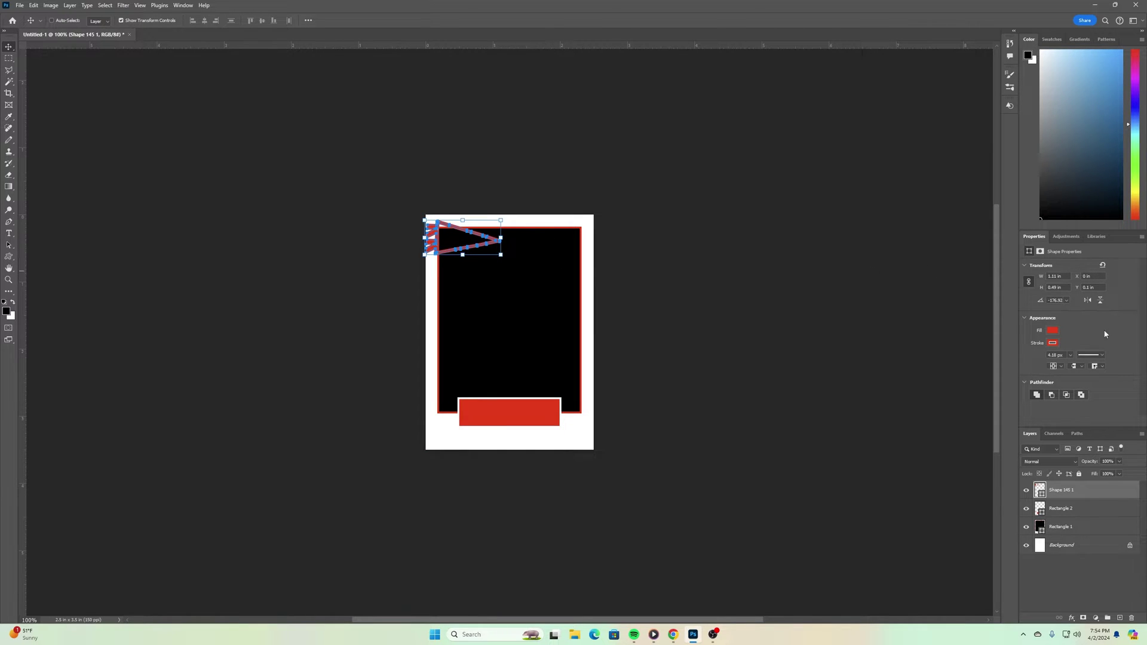
- Set the pennant's stroke width to 2 px
{"action": "left_click", "coordinate": [1070, 356]}
{"action": "left_click_drag", "start_coordinate": [1071, 368], "coordinate": [1068, 370]}
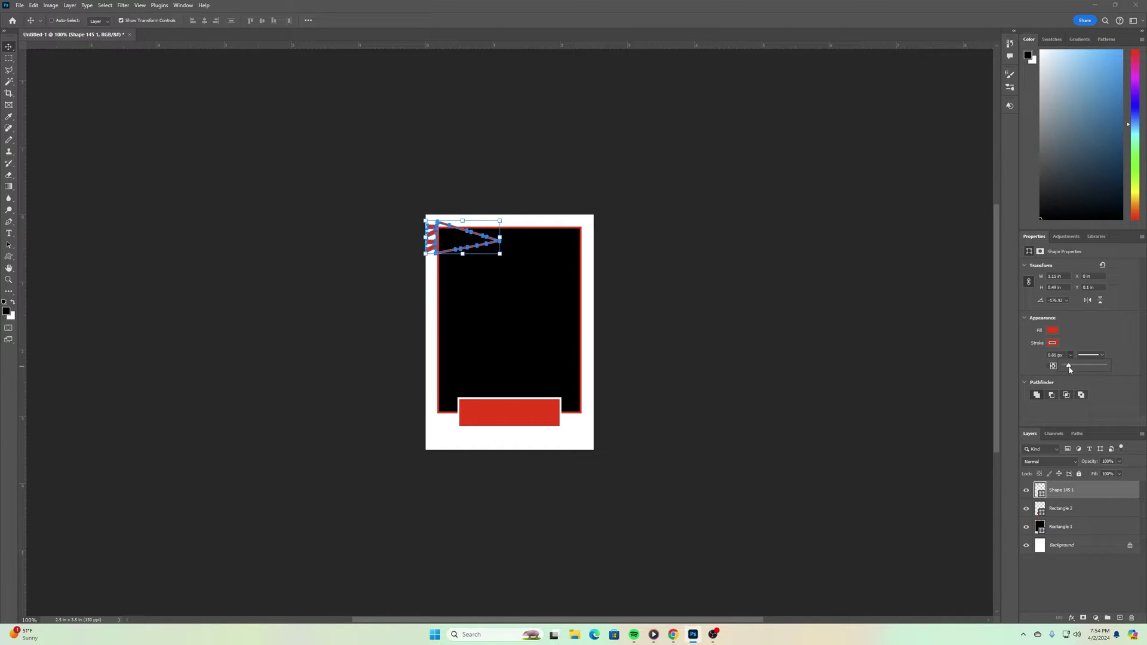
{"action": "left_click", "coordinate": [1096, 335]}
{"action": "left_click_drag", "start_coordinate": [1064, 356], "coordinate": [1031, 356]}
{"action": "type", "text": "2"}
{"action": "key", "text": "Return"}
- Rotate the pennant about 5.5° clockwise and reposition it at the card's left edge, about 0.07 in below the top
{"action": "left_click", "coordinate": [1082, 512]}
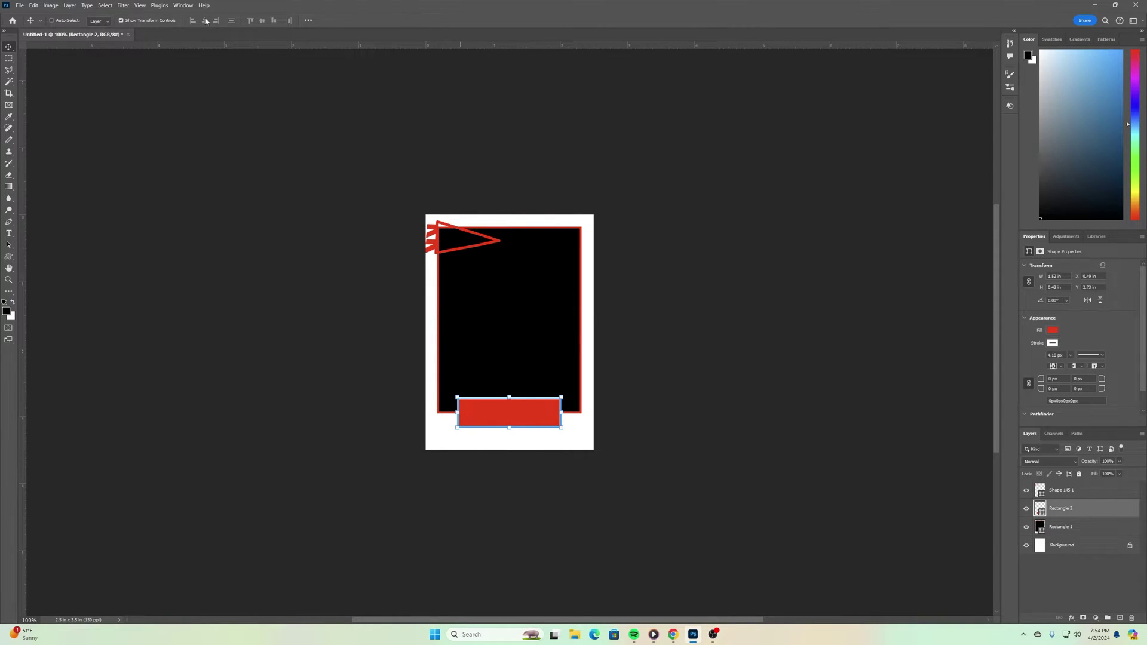
{"action": "left_click", "coordinate": [1097, 495]}
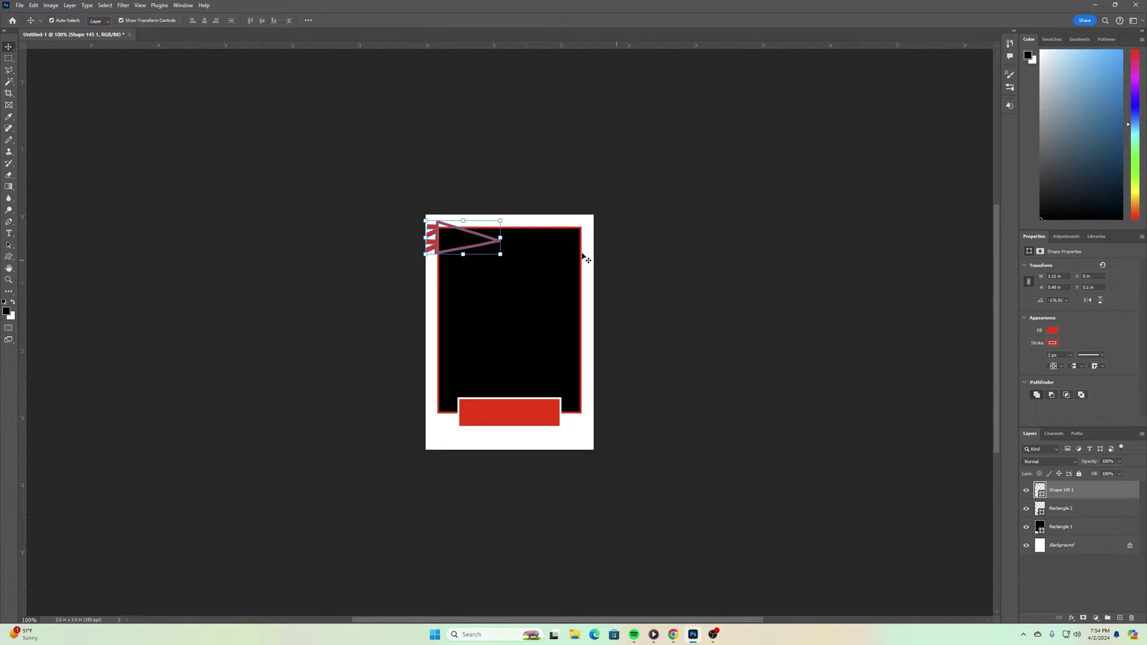
{"action": "key", "text": "ctrl+t"}
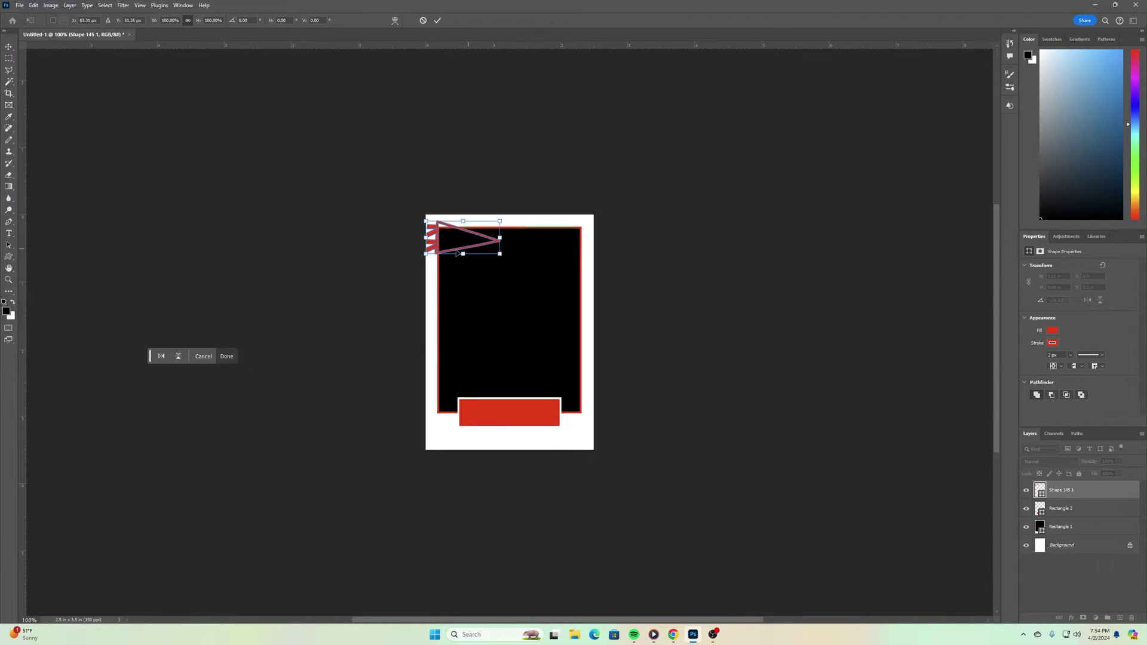
{"action": "left_click_drag", "start_coordinate": [515, 220], "coordinate": [513, 224]}
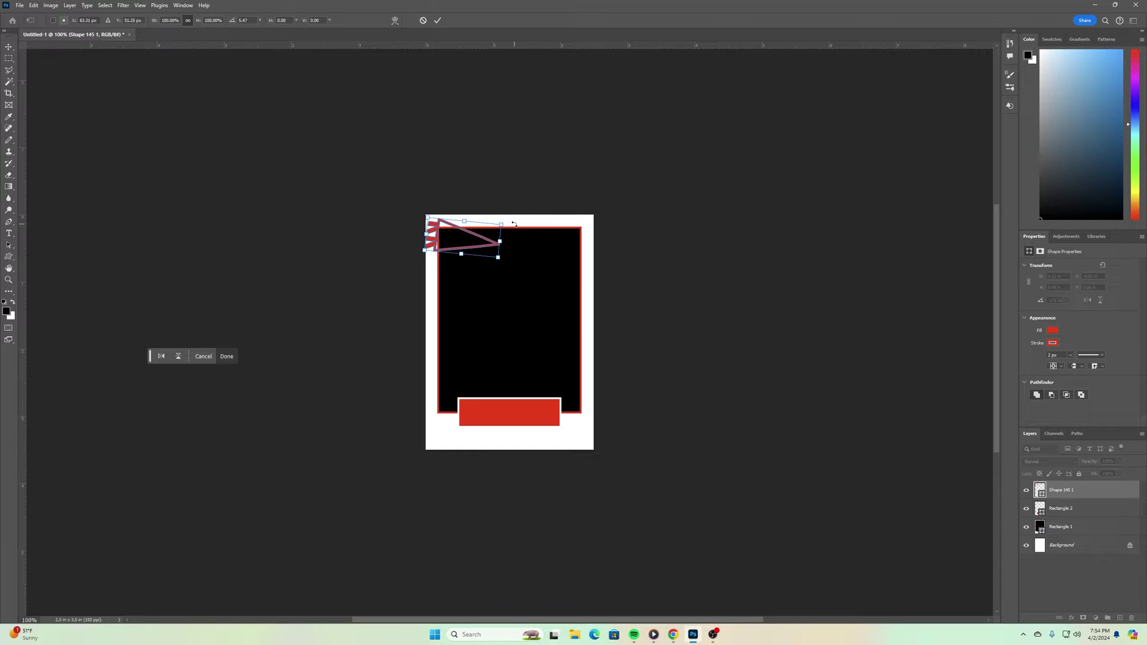
{"action": "key", "text": "Return"}
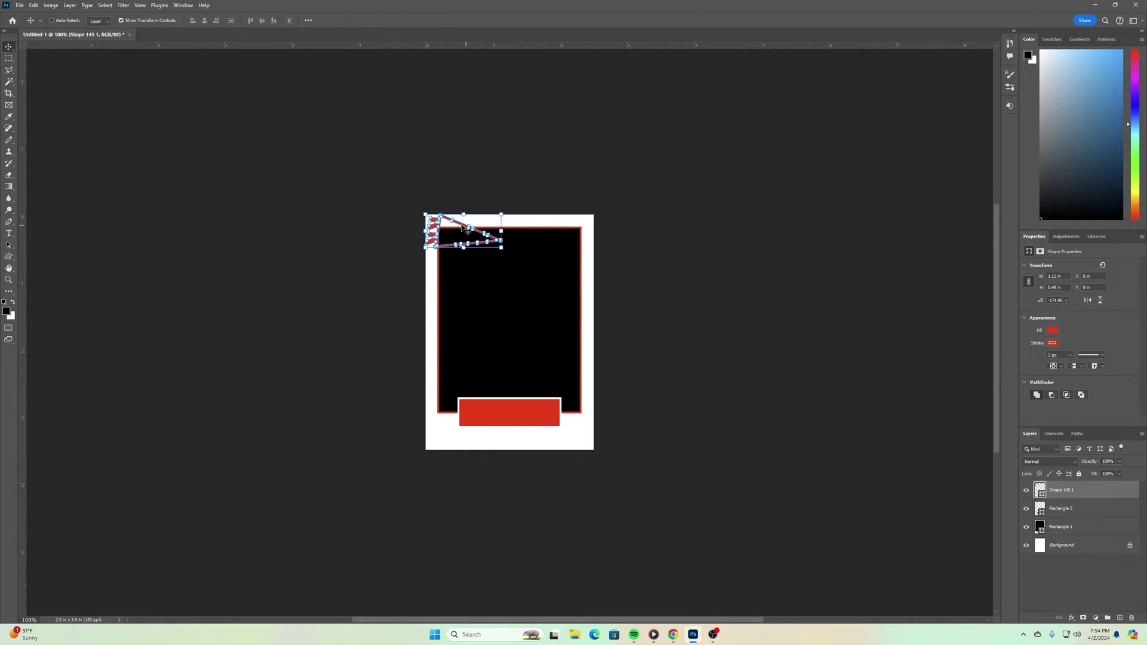
{"action": "left_click_drag", "start_coordinate": [466, 226], "coordinate": [462, 233]}
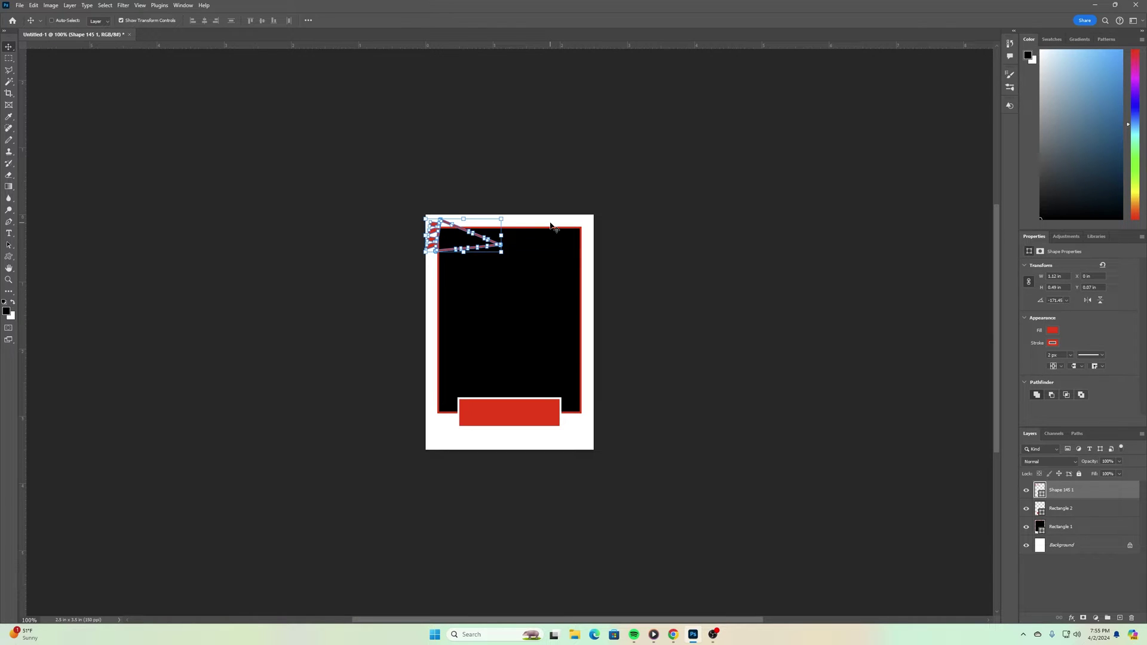
- Add a new empty layer between the red banner's layer and the pennant's layer
{"action": "left_click", "coordinate": [1084, 509]}
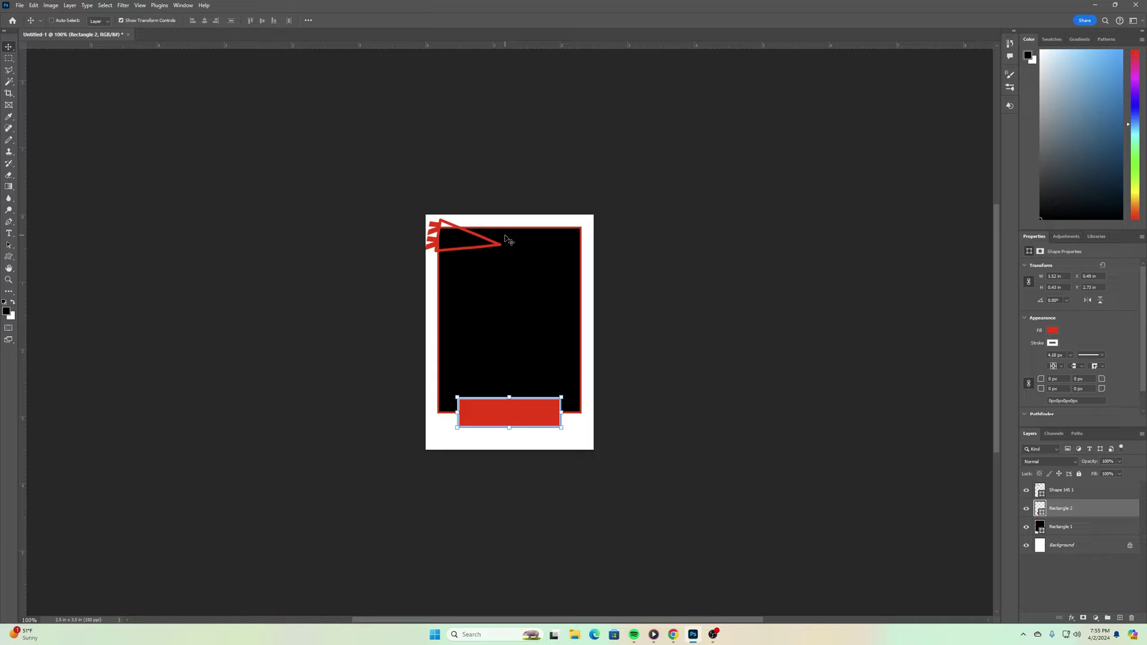
{"action": "key", "text": "ctrl+plus"}
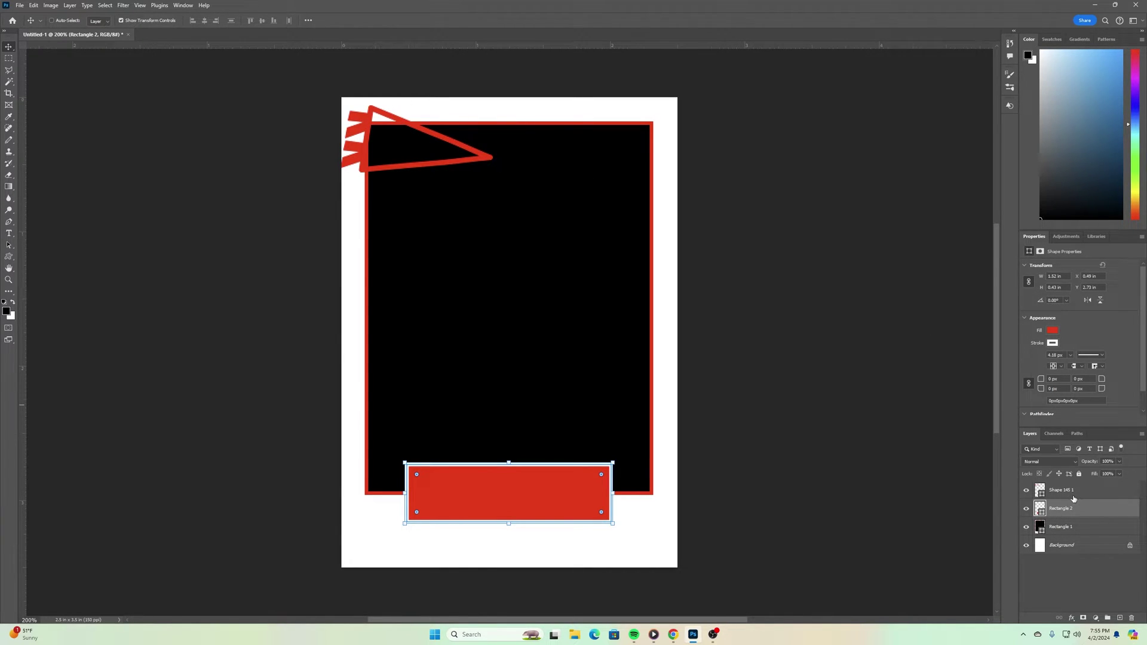
{"action": "left_click", "coordinate": [1027, 509]}
{"action": "left_click", "coordinate": [1027, 509]}
{"action": "left_click", "coordinate": [1068, 491]}
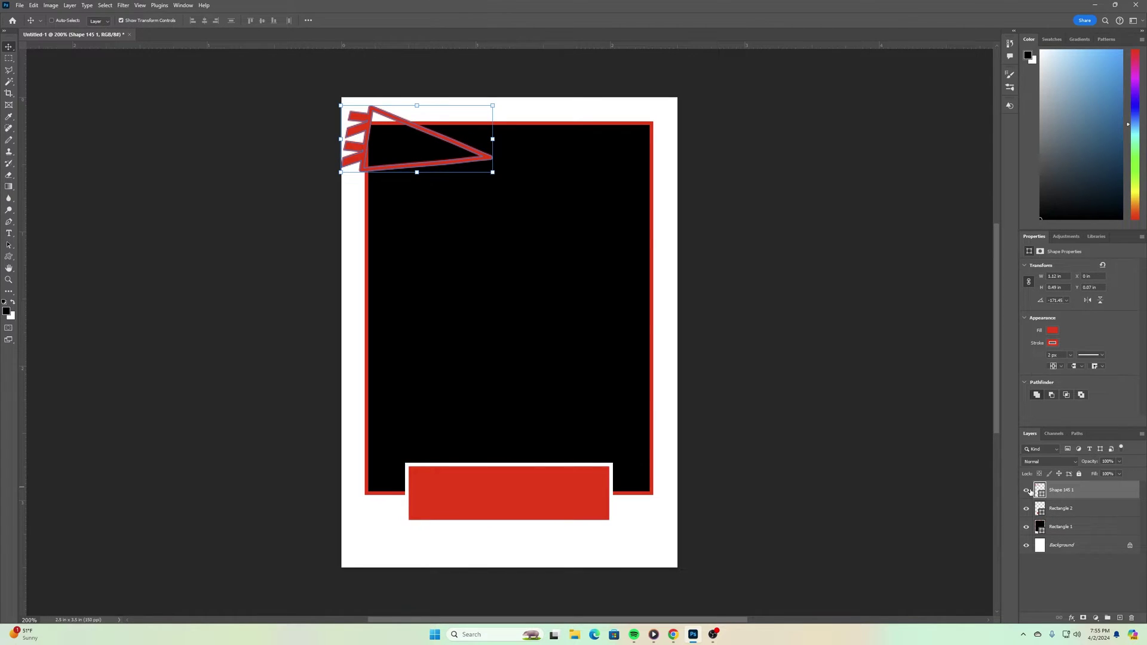
{"action": "left_click", "coordinate": [1074, 509]}
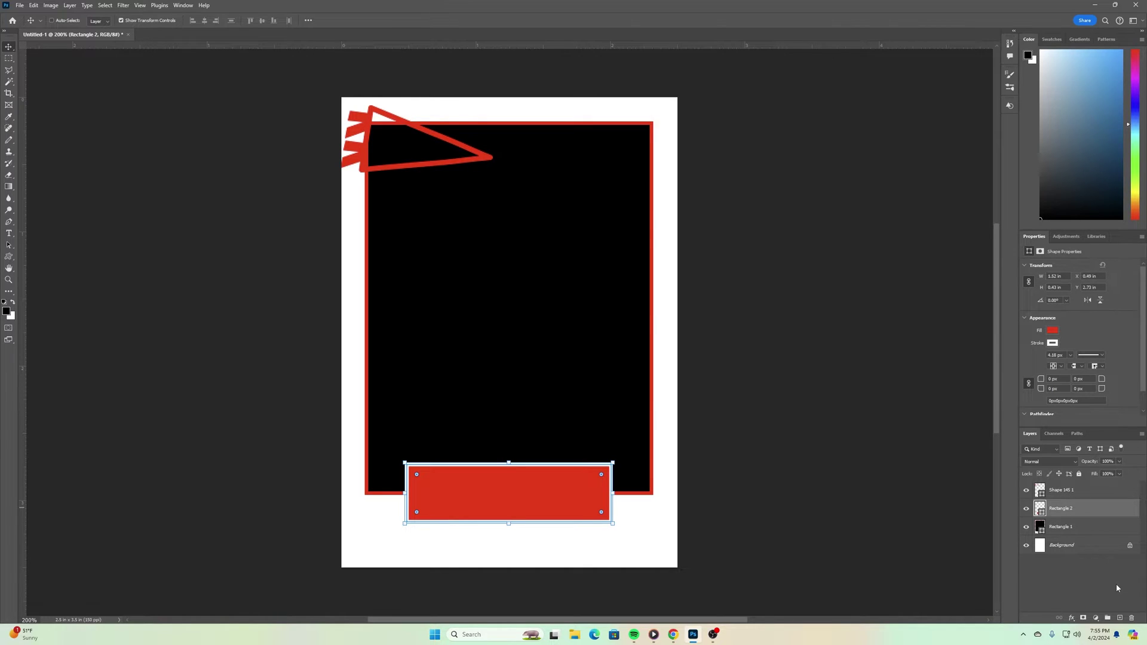
{"action": "left_click", "coordinate": [1120, 618]}
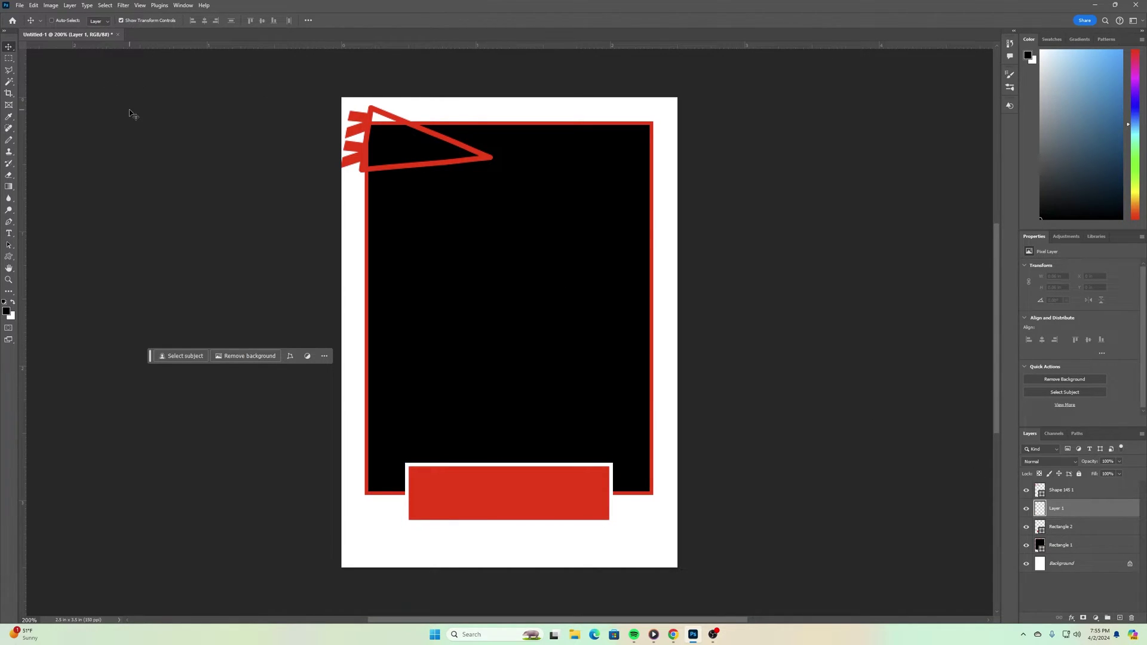
- Outline the pennant's triangle with a Polygonal Lasso selection that follows the middle of its red border
{"action": "left_click", "coordinate": [8, 71]}
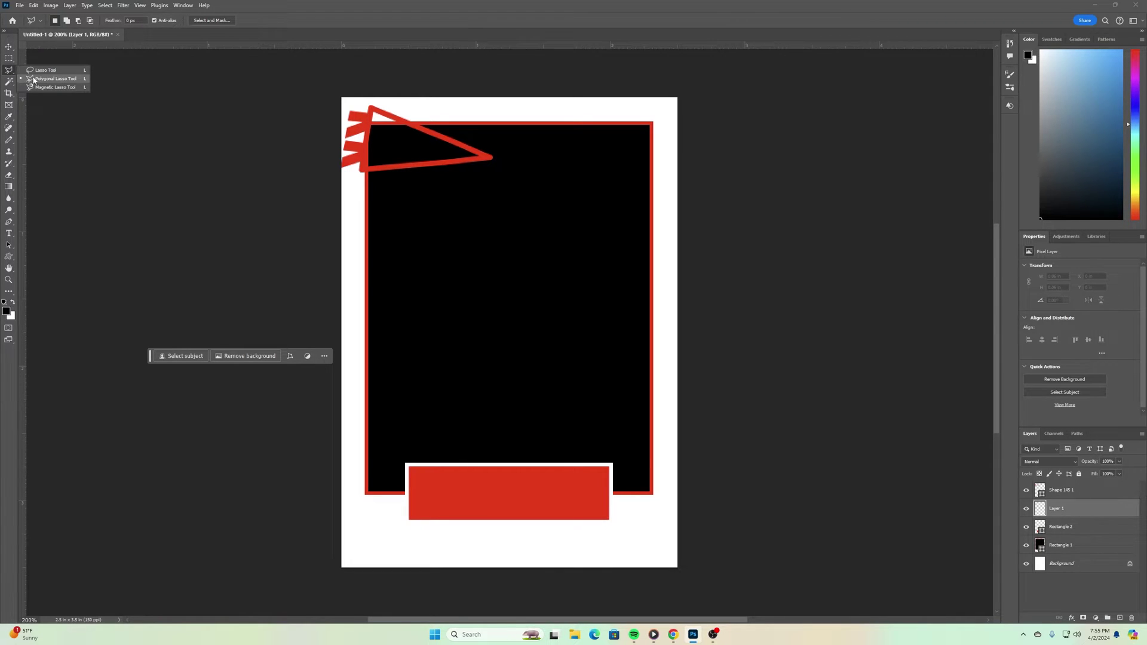
{"action": "left_click", "coordinate": [54, 79]}
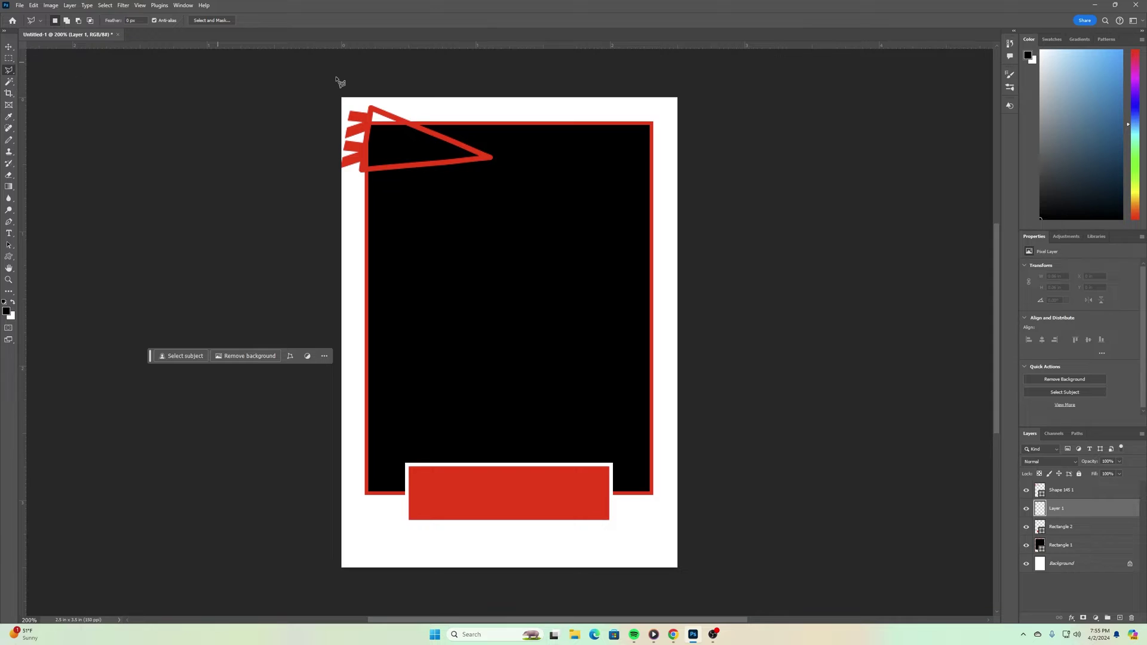
{"action": "left_click", "coordinate": [371, 110]}
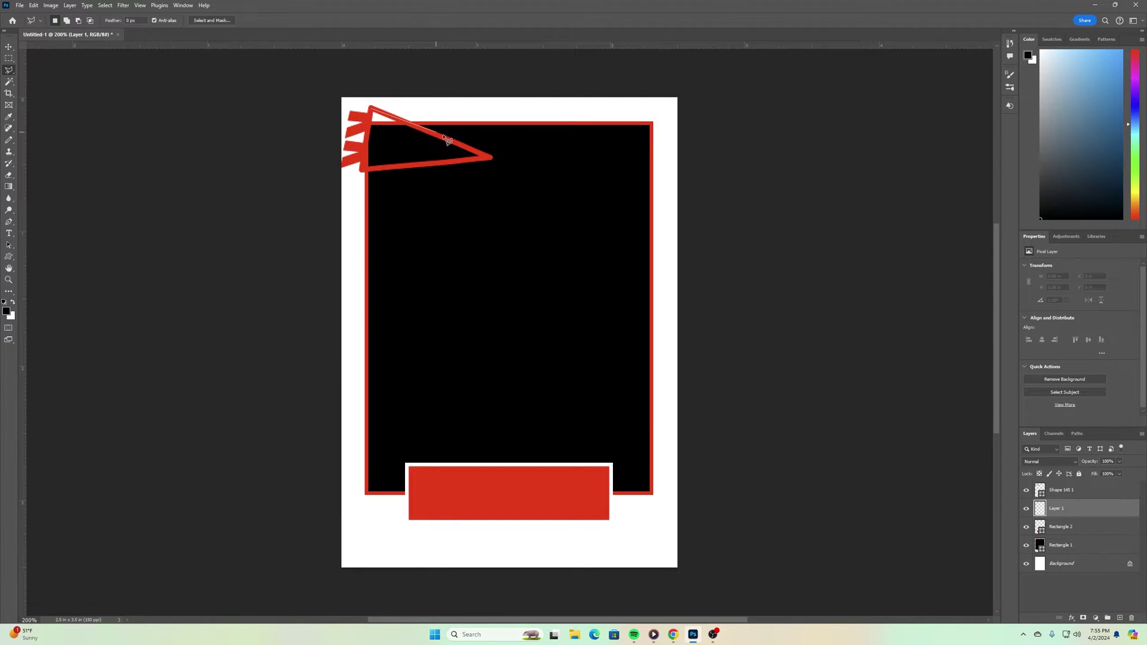
{"action": "left_click", "coordinate": [489, 159]}
{"action": "left_click", "coordinate": [364, 172]}
{"action": "left_click", "coordinate": [376, 112]}
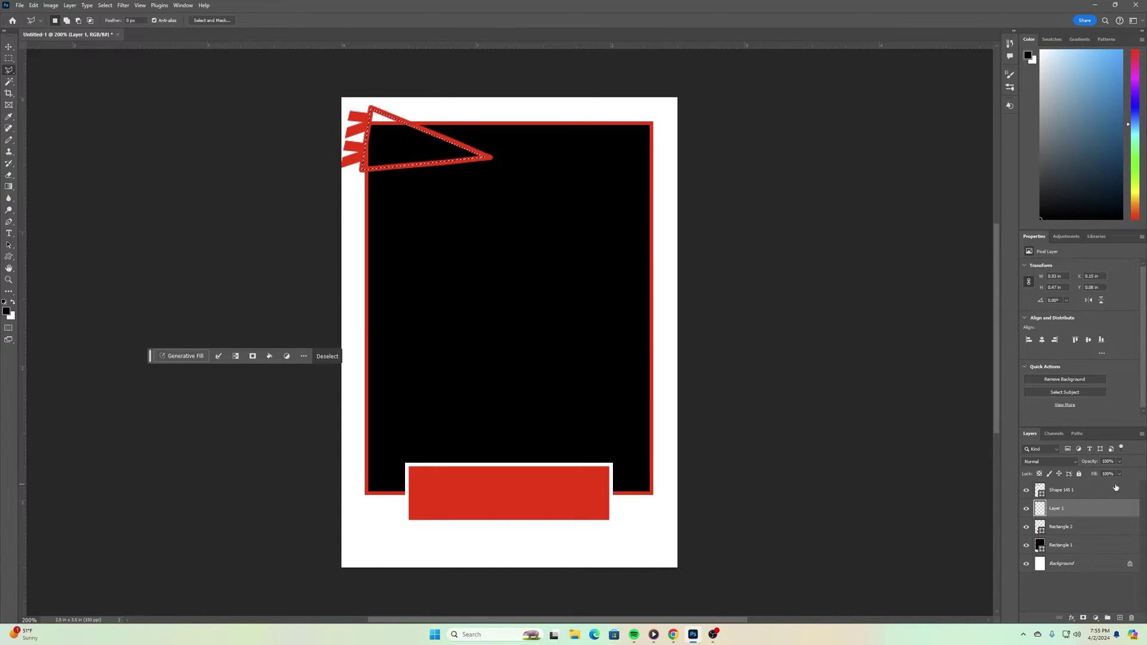
- Fill the triangular selection with white at 100% opacity and deselect it
{"action": "key", "text": "shift+F5"}
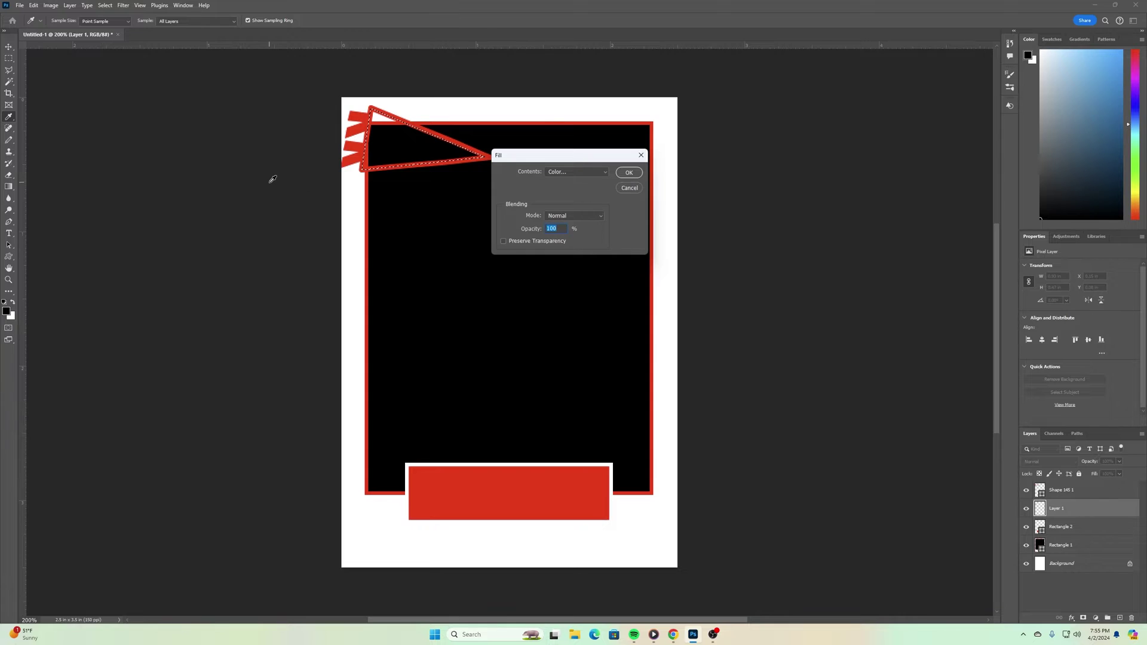
{"action": "left_click", "coordinate": [551, 172]}
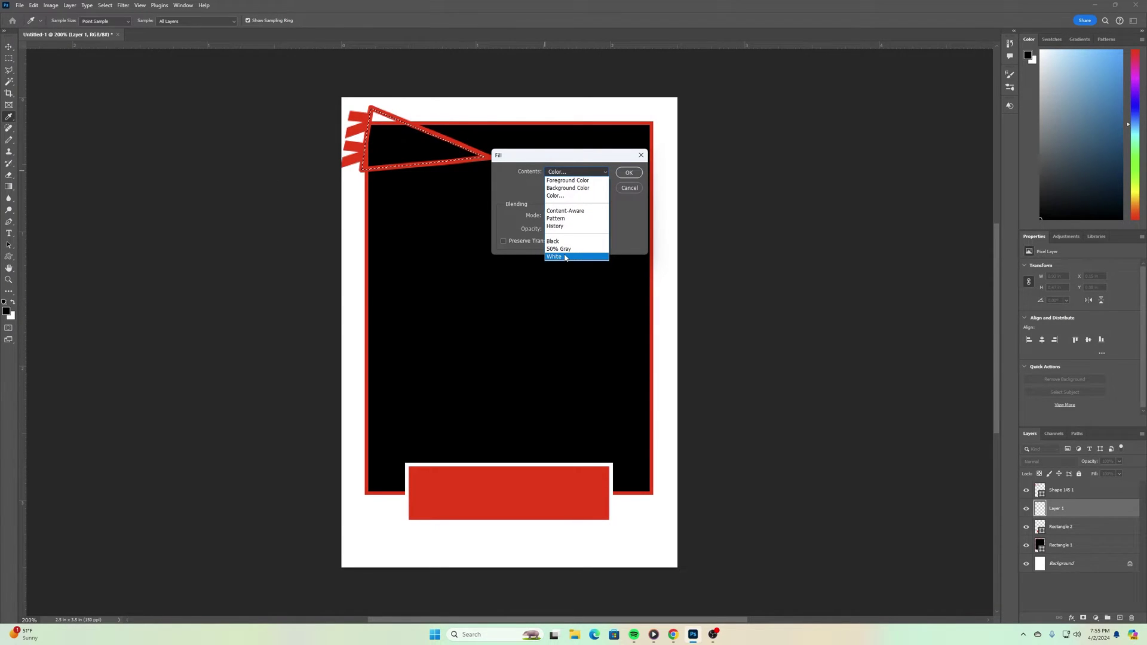
{"action": "left_click", "coordinate": [565, 257]}
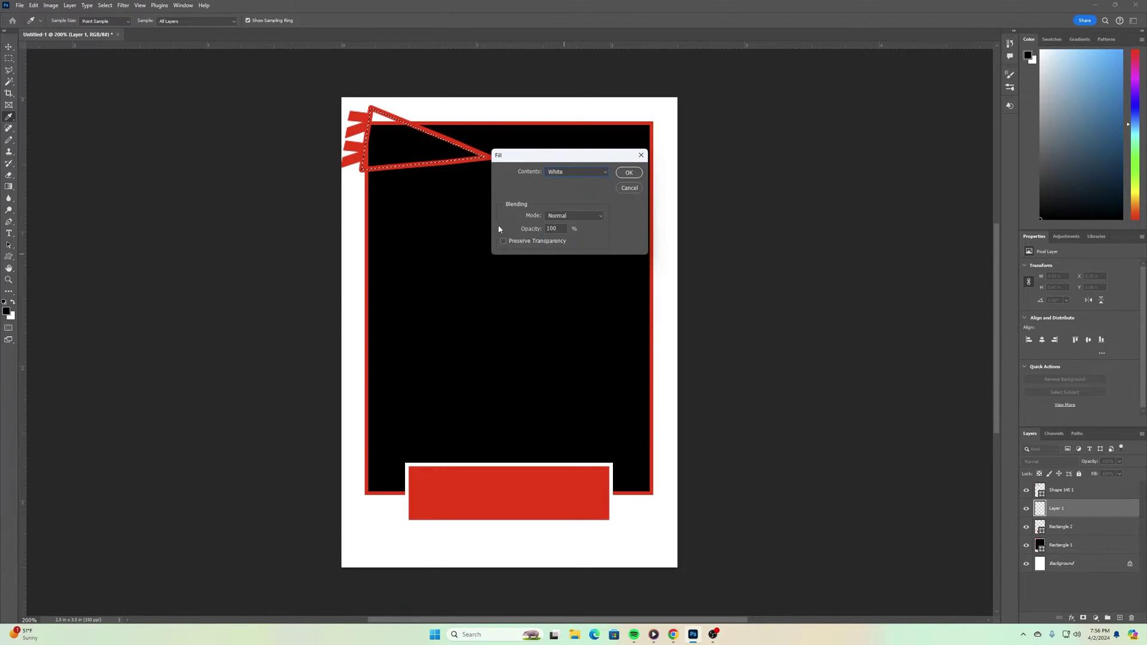
{"action": "left_click", "coordinate": [629, 173]}
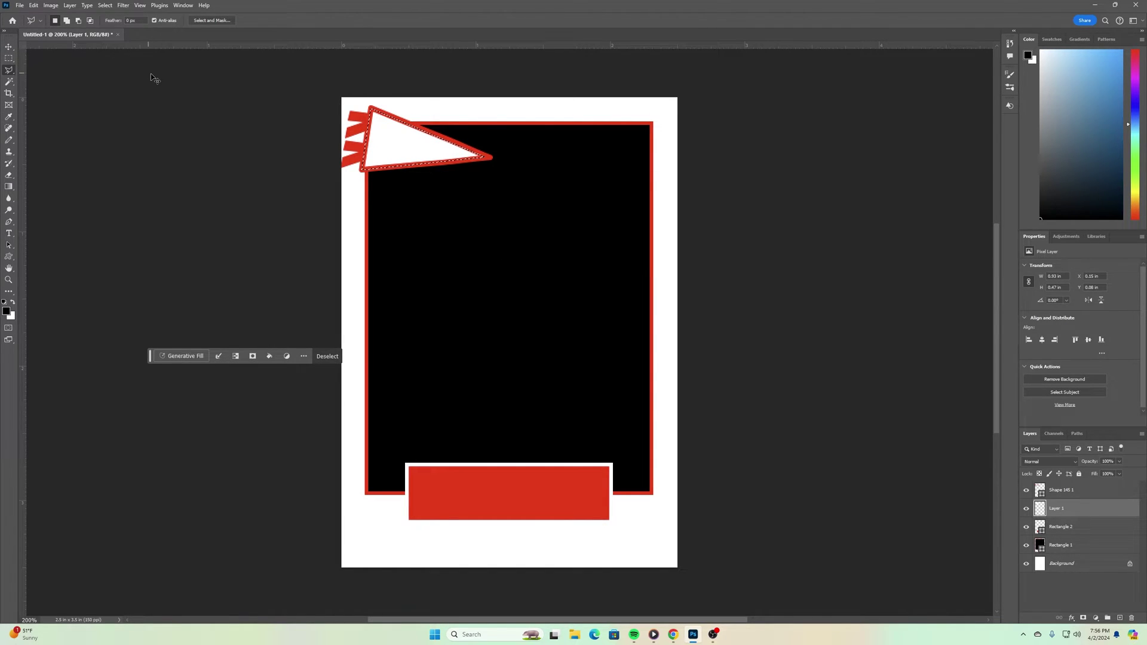
{"action": "key", "text": "ctrl+d"}
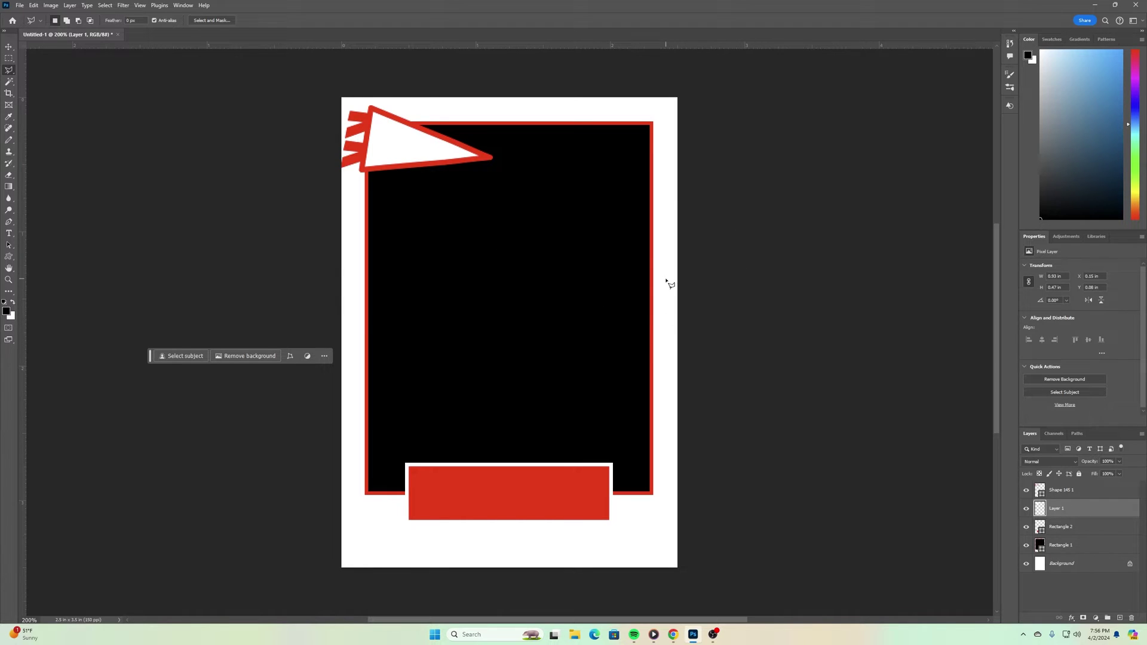
{"action": "key", "text": "ctrl+minus"}
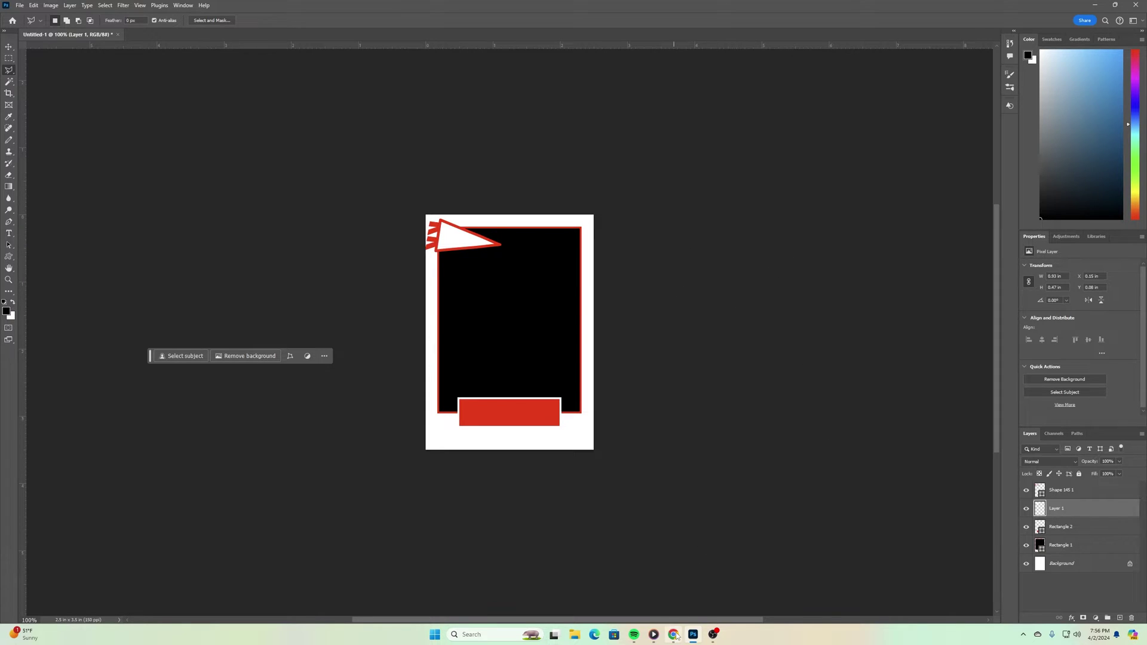
- Switch to Chrome, copy the full-size Unsplash photo of the baseball pitcher, and return to Photoshop
{"action": "mouse_move", "coordinate": [674, 634]}
{"action": "left_click", "coordinate": [667, 614]}
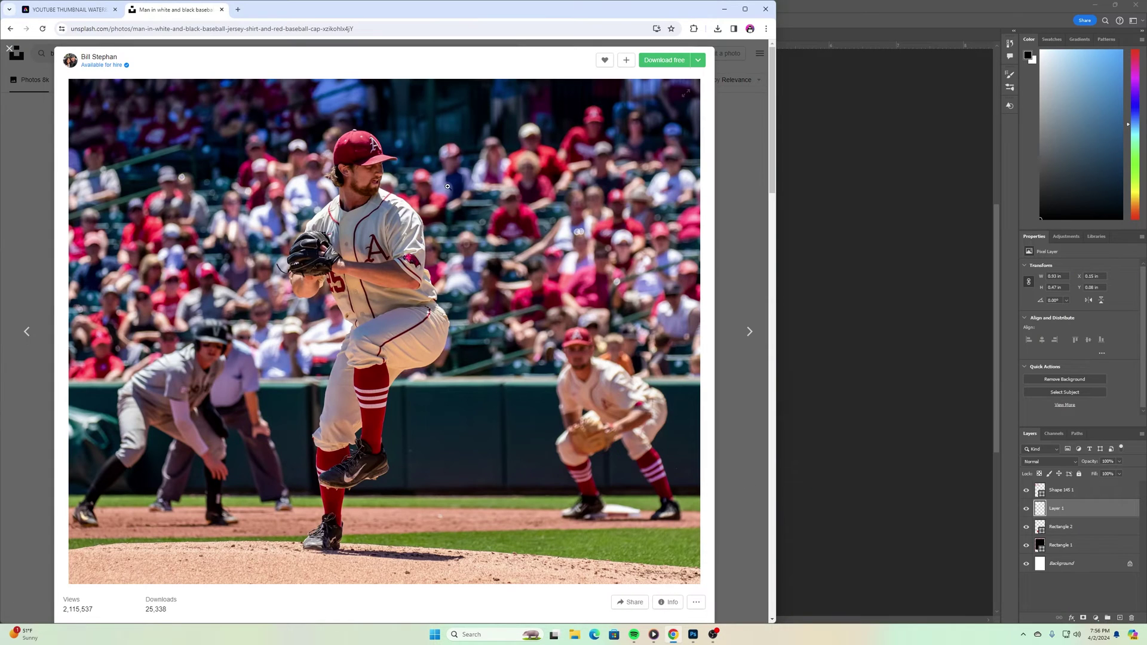
{"action": "left_click", "coordinate": [353, 205]}
{"action": "right_click", "coordinate": [355, 205]}
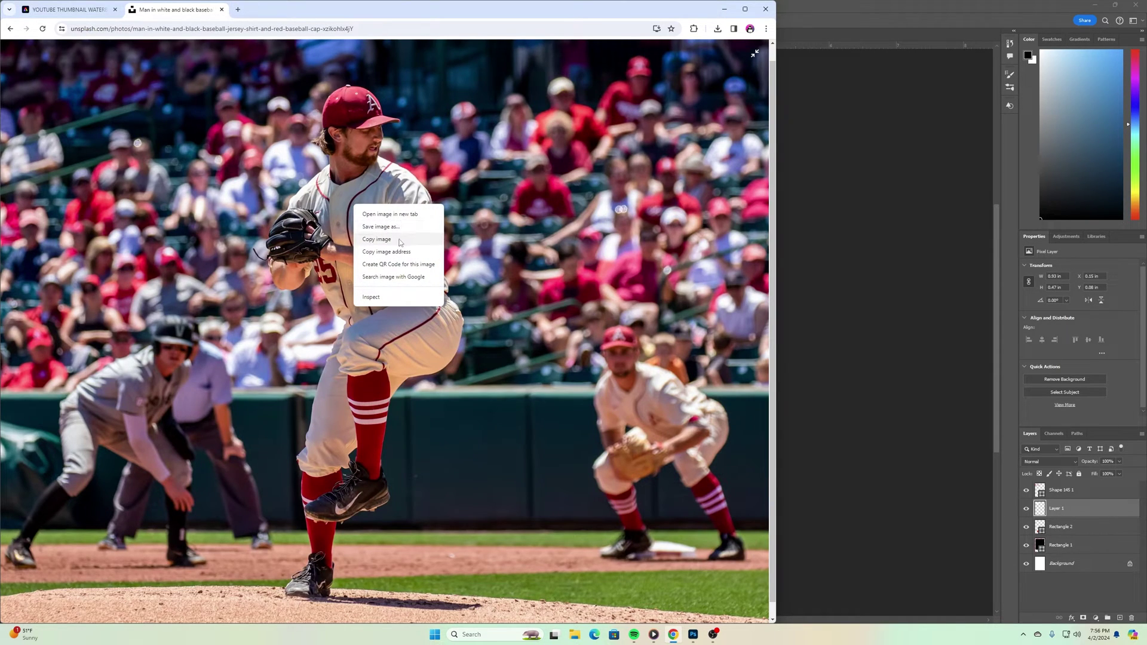
{"action": "left_click", "coordinate": [400, 240]}
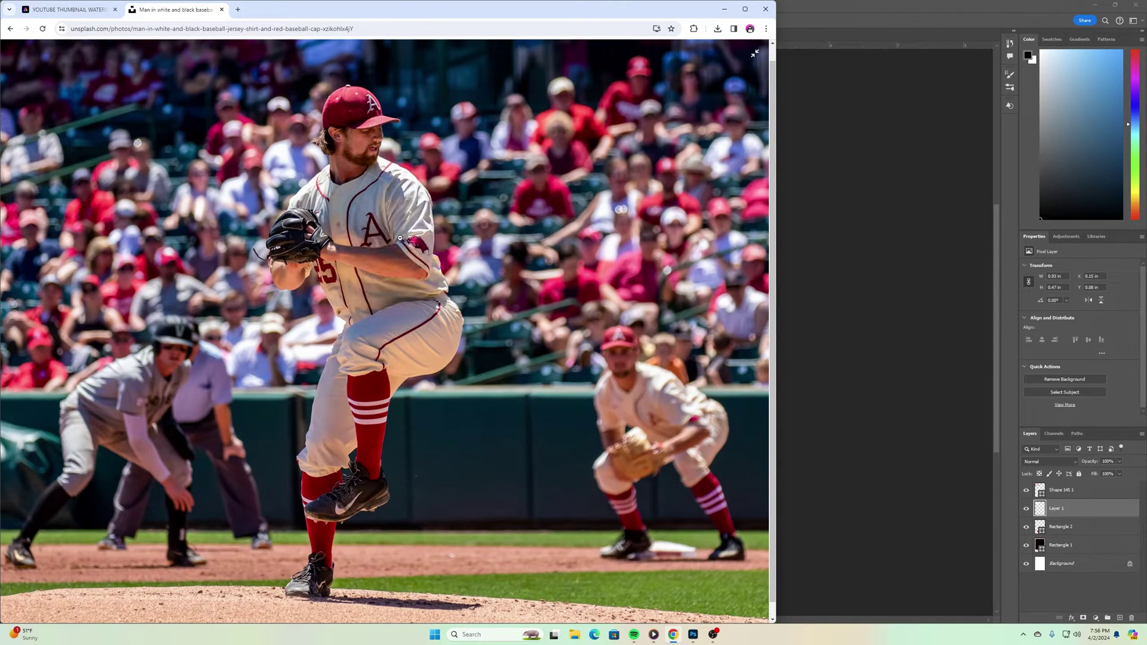
{"action": "left_click", "coordinate": [725, 9]}
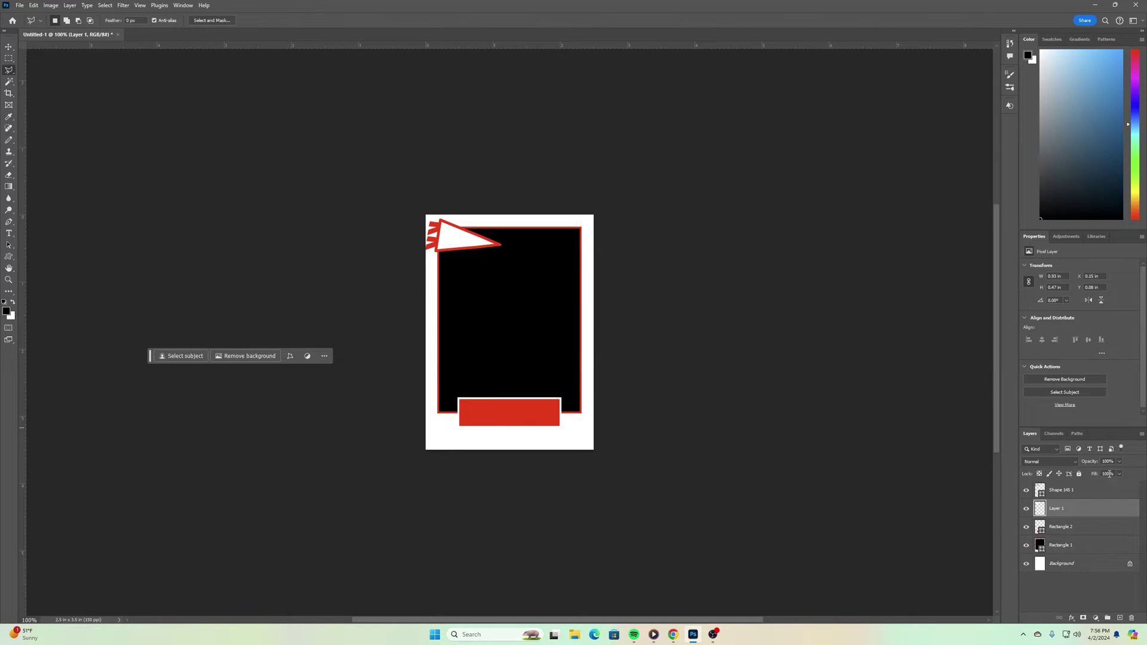
- Paste the copied pitcher photo onto a new layer directly above the black rectangle
{"action": "left_click", "coordinate": [1057, 550]}
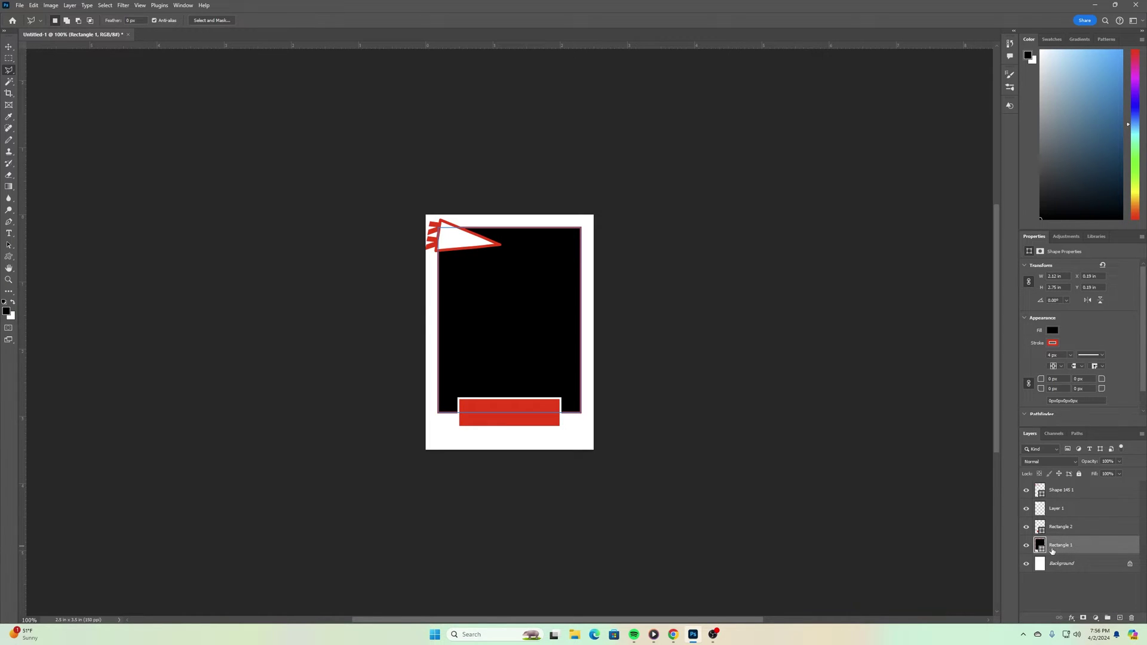
{"action": "left_click", "coordinate": [1119, 619]}
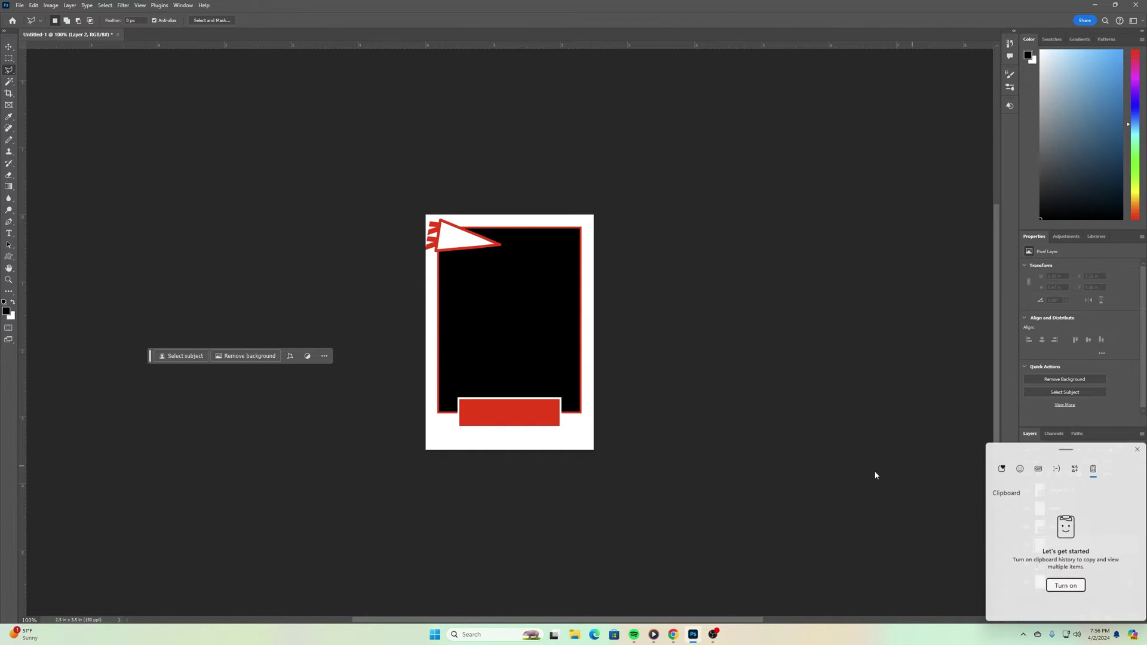
{"action": "key", "text": "super+v"}
{"action": "left_click", "coordinate": [686, 302]}
{"action": "key", "text": "ctrl+v"}
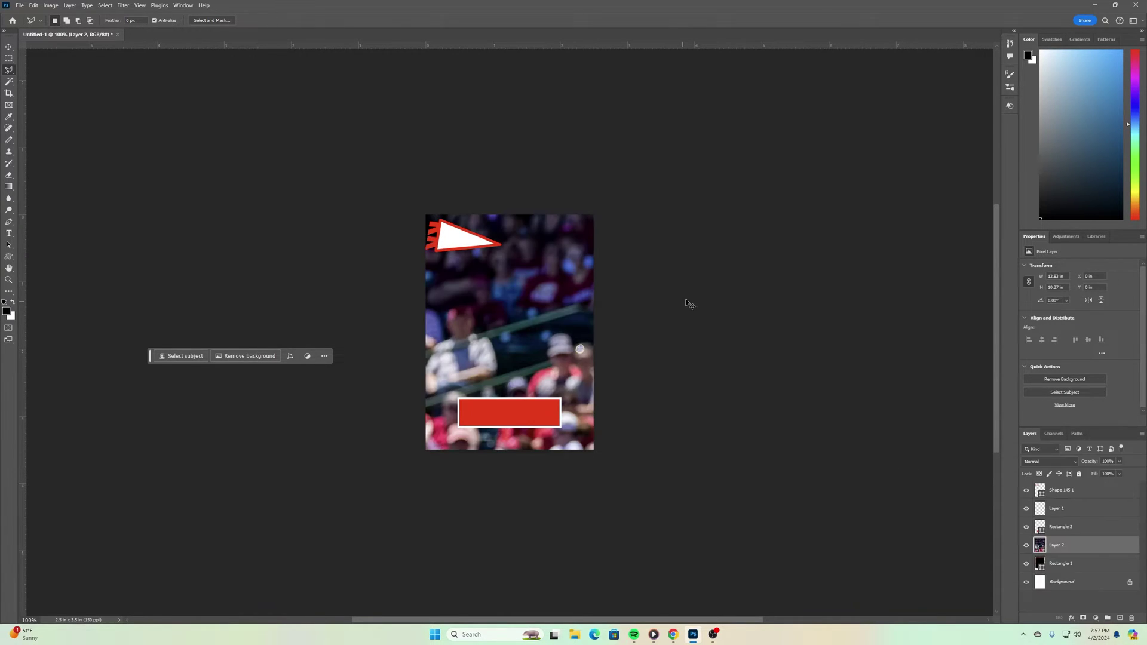
- Scale the pitcher photo down proportionally to about 3.55 × 2.85 in and position it over the black rectangle
{"action": "key", "text": "ctrl+t"}
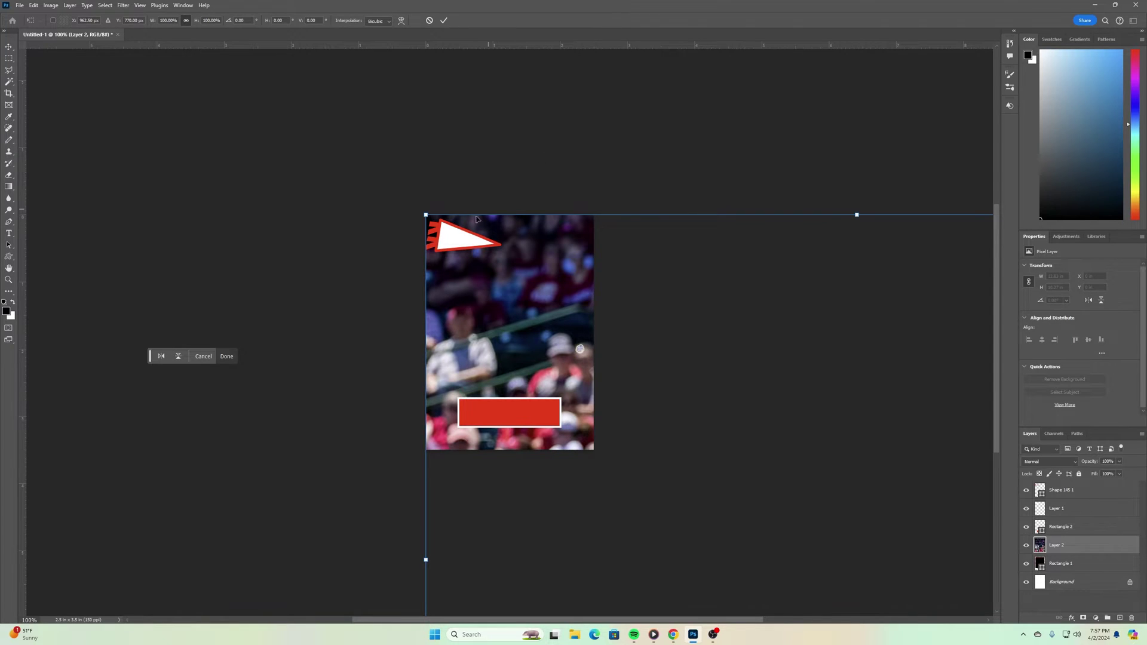
{"action": "left_click_drag", "start_coordinate": [426, 215], "coordinate": [804, 394]}
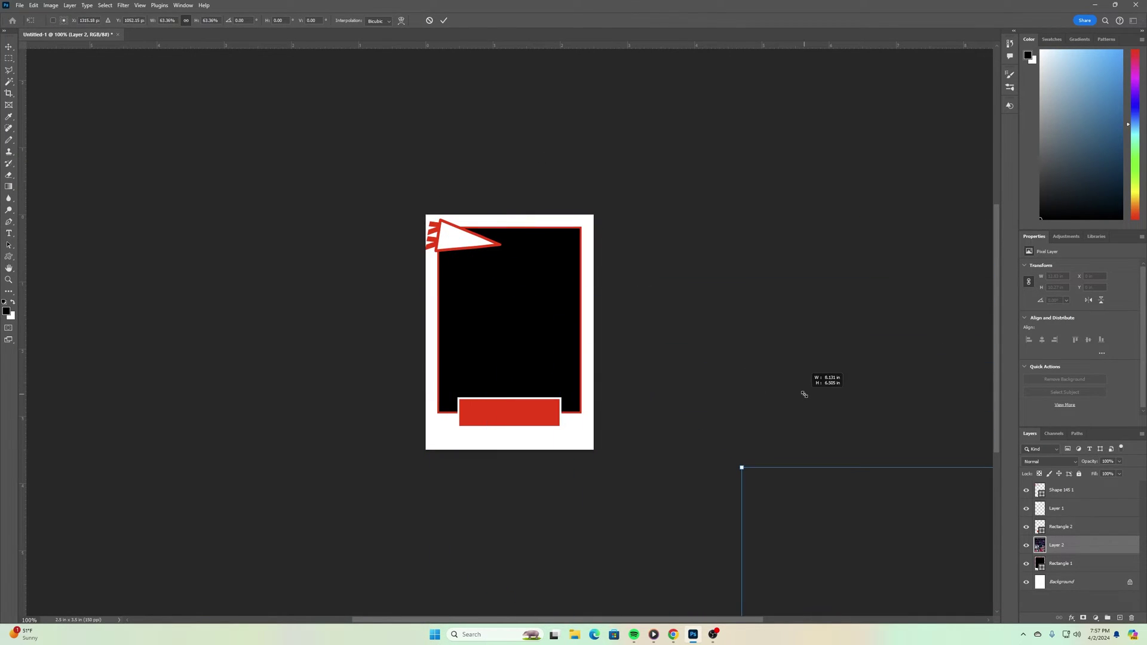
{"action": "left_click_drag", "start_coordinate": [840, 487], "coordinate": [393, 157]}
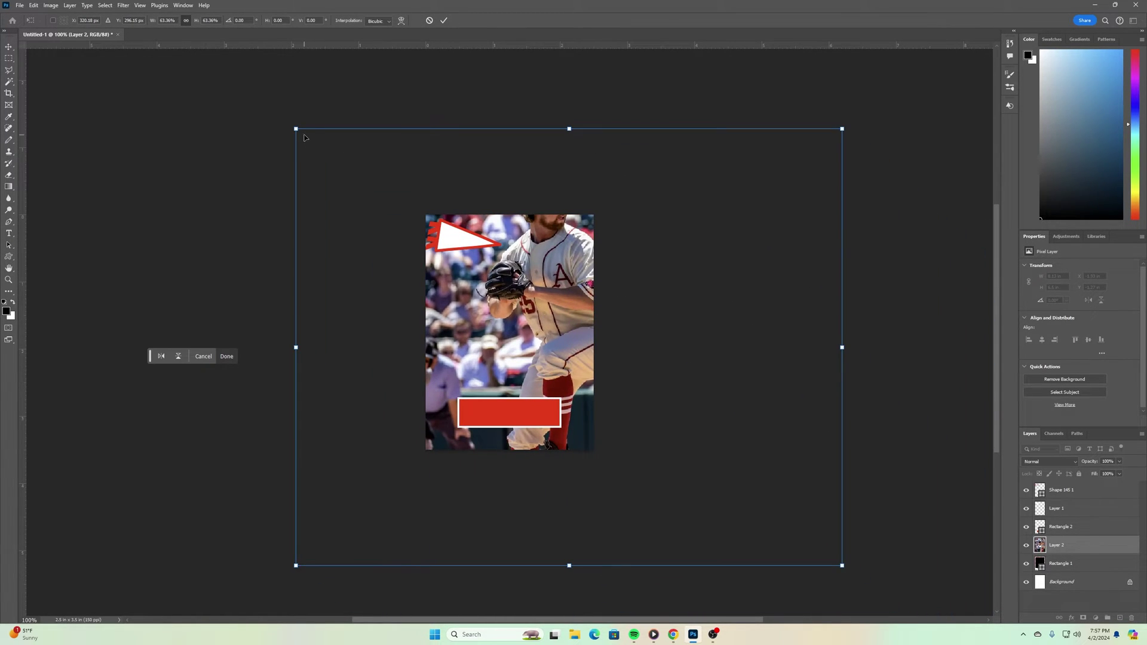
{"action": "left_click_drag", "start_coordinate": [294, 127], "coordinate": [386, 232]}
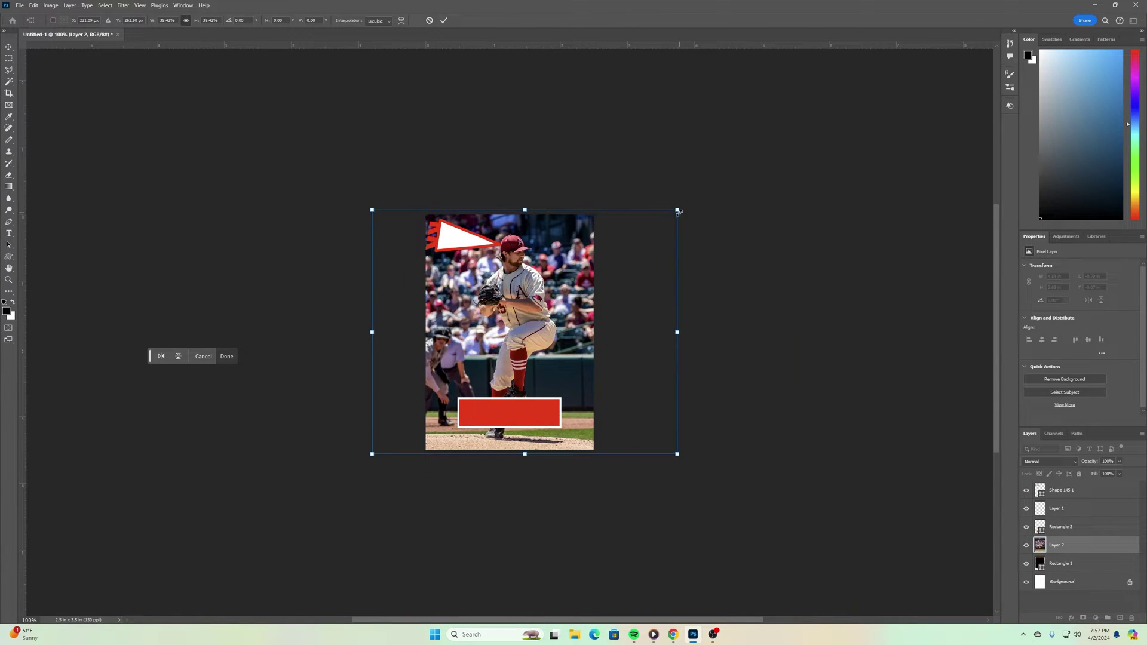
{"action": "left_click_drag", "start_coordinate": [676, 210], "coordinate": [644, 242]}
{"action": "left_click_drag", "start_coordinate": [659, 236], "coordinate": [659, 226]}
{"action": "left_click_drag", "start_coordinate": [659, 454], "coordinate": [619, 406]}
{"action": "left_click_drag", "start_coordinate": [511, 283], "coordinate": [540, 283]}
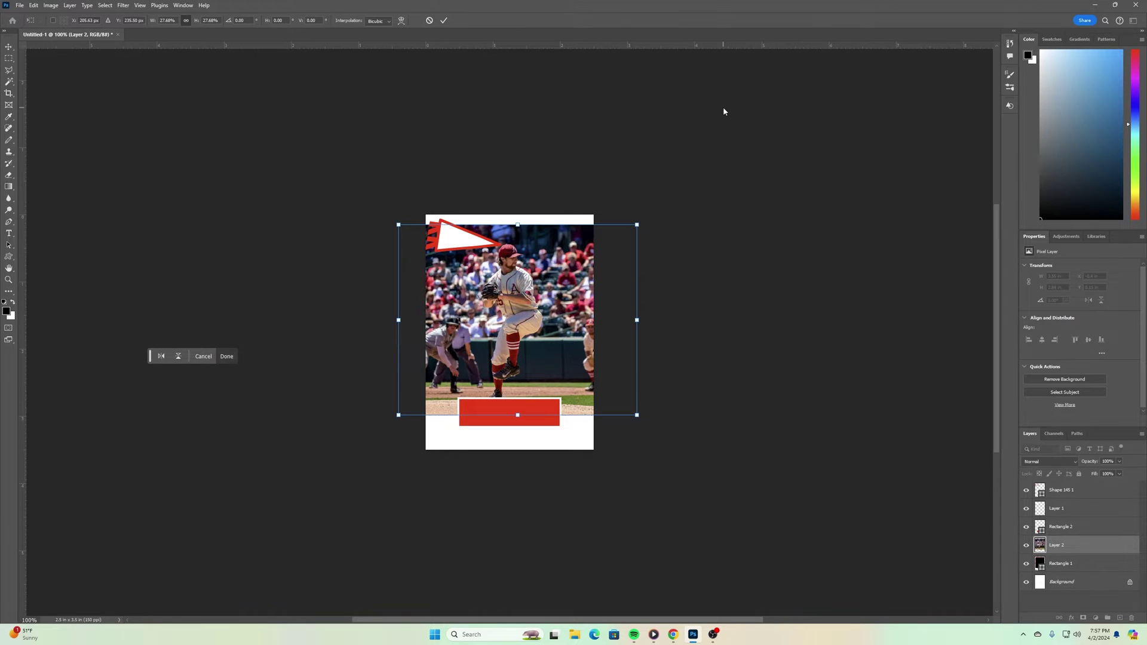
{"action": "key", "text": "Return"}
{"action": "key", "text": "l"}
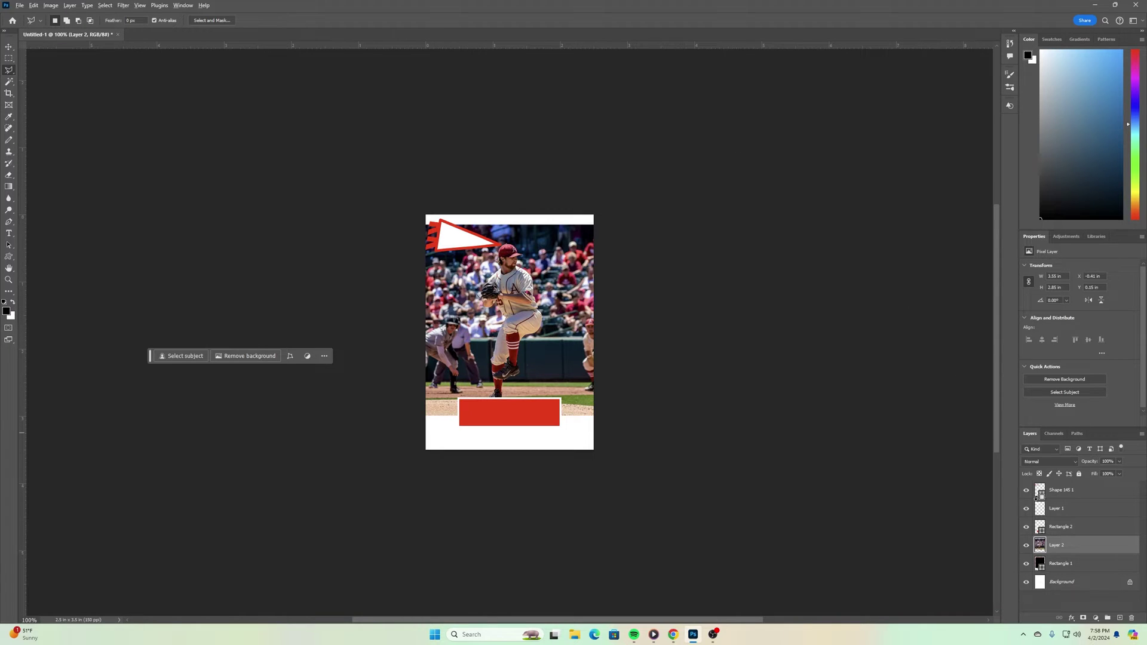
- Clip the pitcher photo layer to the black rectangle layer beneath it with a clipping mask
{"action": "left_click_drag", "start_coordinate": [1072, 543], "coordinate": [1069, 551]}
{"action": "left_click_drag", "start_coordinate": [1070, 551], "coordinate": [1070, 553]}
{"action": "left_click_drag", "start_coordinate": [1072, 554], "coordinate": [1070, 551]}
{"action": "left_click", "coordinate": [1071, 550], "text": "alt"}
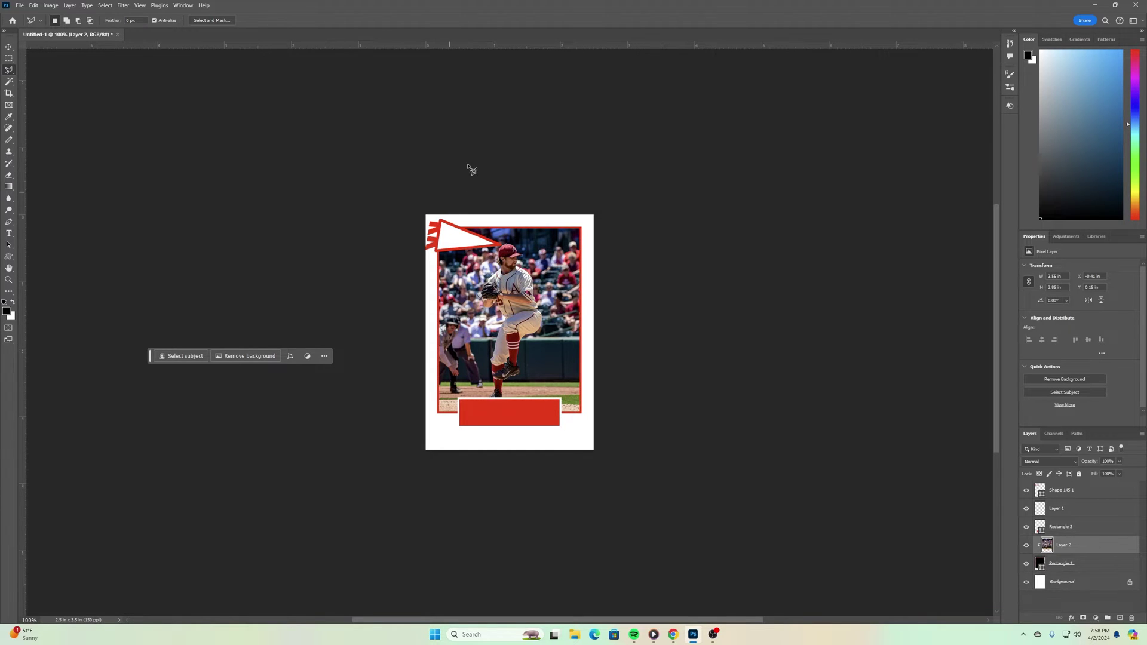
- Shift the clipped photo within the frame to about X -0.37 in, Y 0.17 in so the pitcher is centred
{"action": "left_click", "coordinate": [9, 48]}
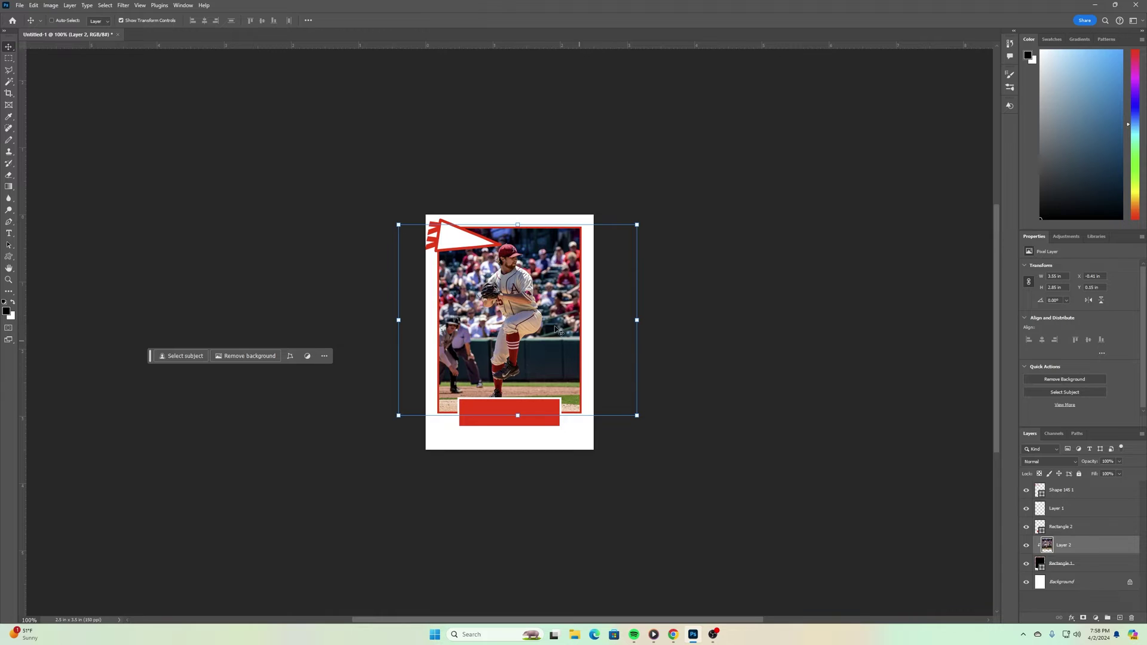
{"action": "mouse_move", "coordinate": [555, 328]}
{"action": "left_mouse_down"}
{"action": "mouse_move", "coordinate": [603, 299]}
{"action": "mouse_move", "coordinate": [598, 353]}
{"action": "mouse_move", "coordinate": [519, 326]}
{"action": "mouse_move", "coordinate": [545, 328]}
{"action": "left_mouse_up"}
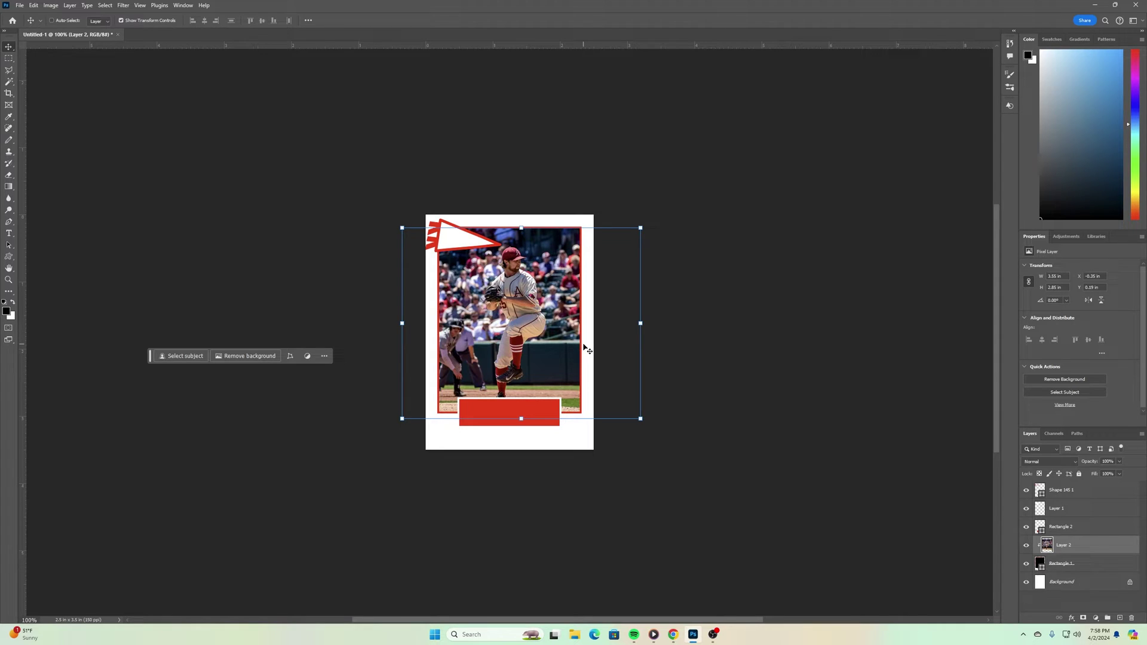
{"action": "key", "text": "Up"}
{"action": "key", "text": "Up"}
{"action": "key", "text": "Up"}
{"action": "key", "text": "Up"}
{"action": "key", "text": "Up"}
{"action": "key", "text": "Up"}
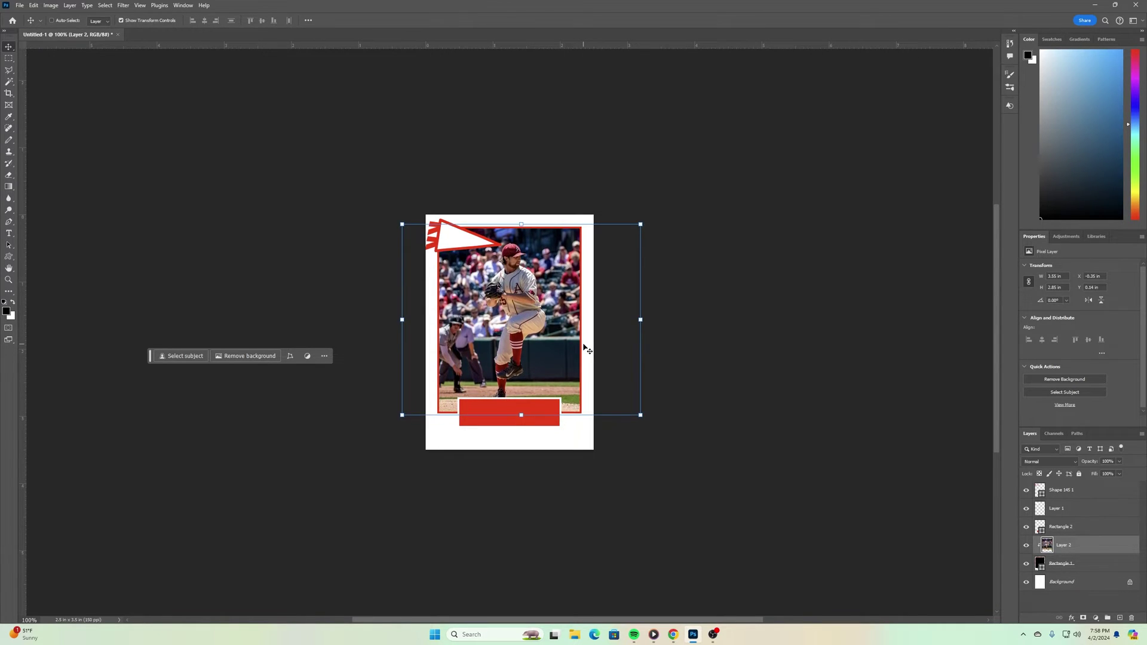
{"action": "key", "text": "Down"}
{"action": "key", "text": "Down"}
{"action": "key", "text": "Down"}
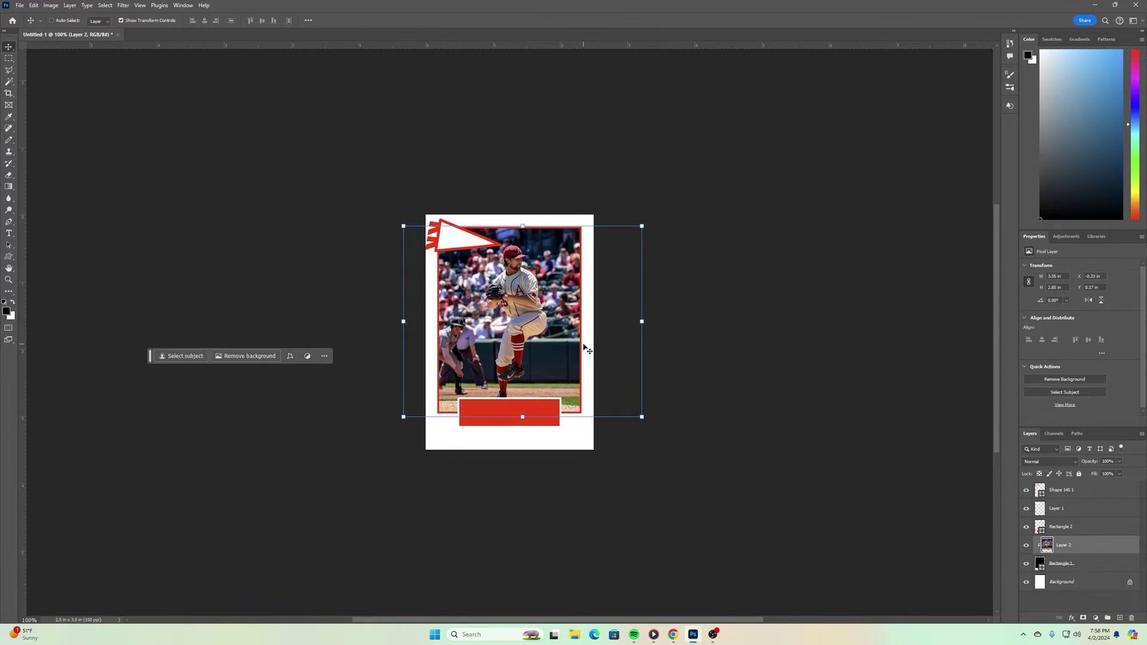
{"action": "key", "text": "Left"}
{"action": "key", "text": "Left"}
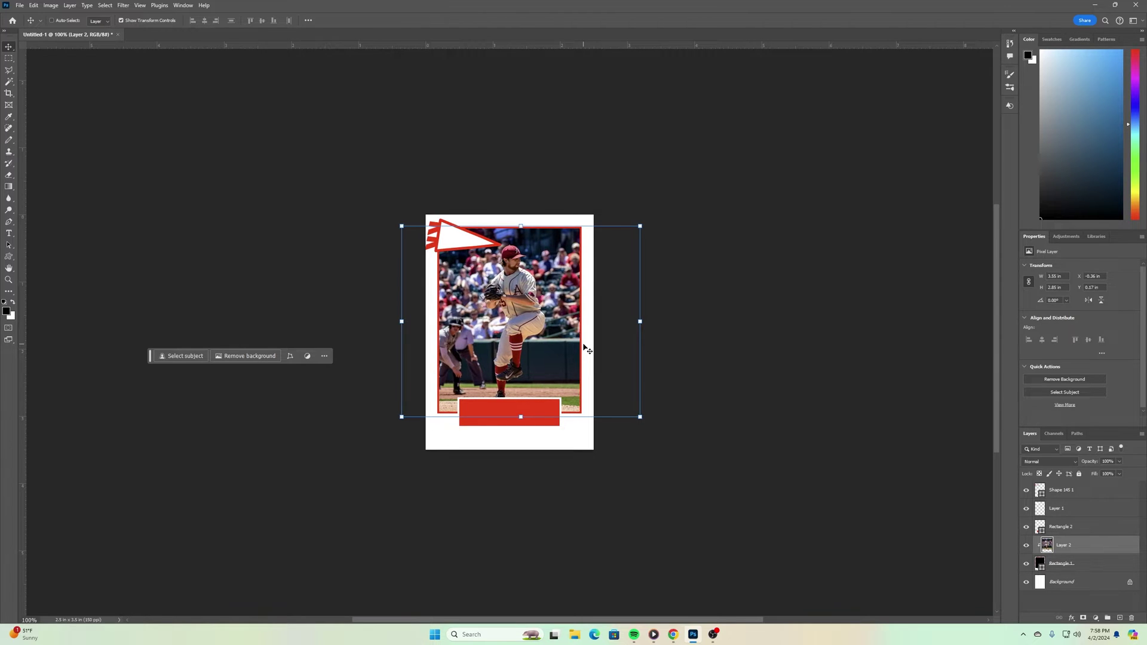
{"action": "key", "text": "Left"}
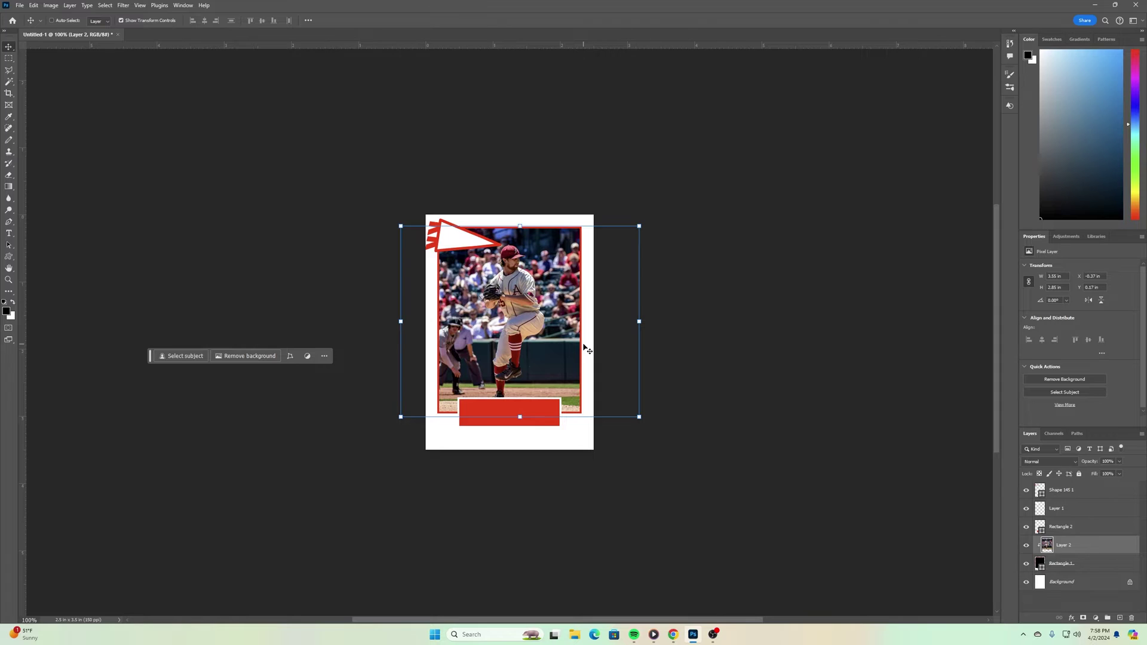
{"action": "key", "text": "Up"}
{"action": "key", "text": "Up"}
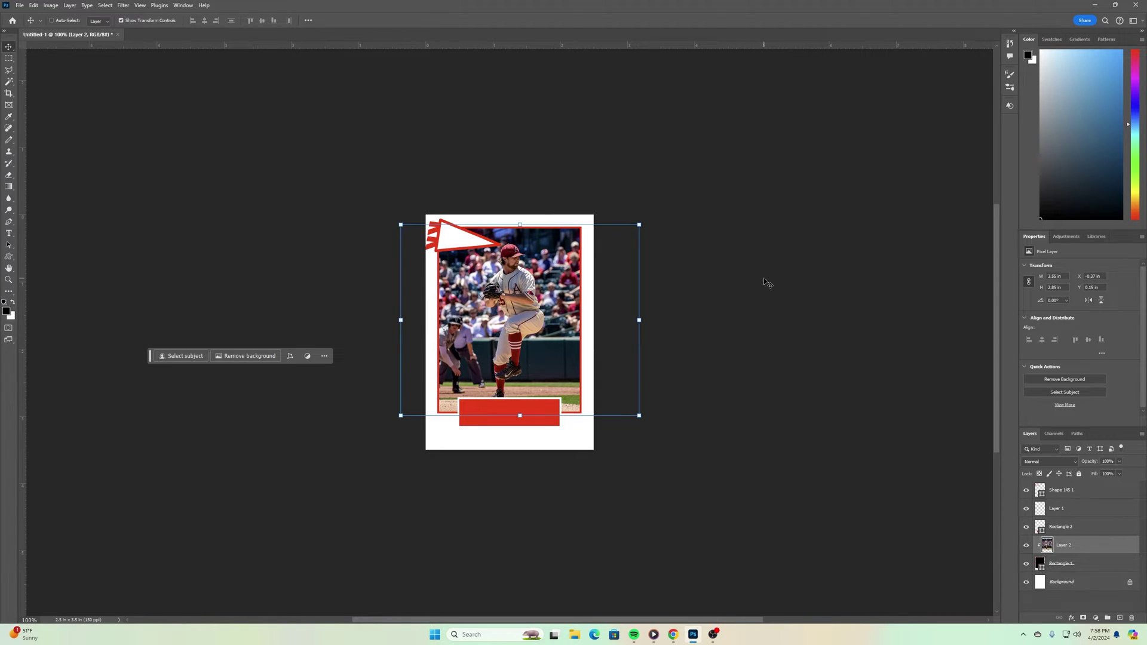
{"action": "key", "text": "Down"}
{"action": "key", "text": "Down"}
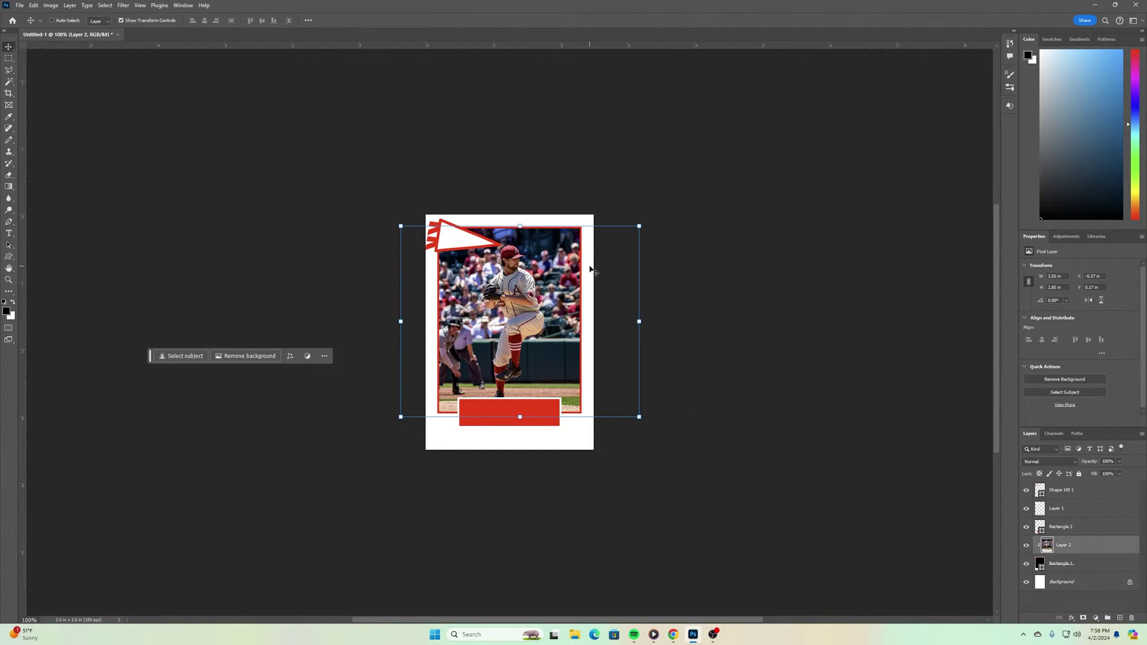
- Pick a custom stroke colour for the photo frame rectangle by sampling the dark maroon of the pitcher's cap
{"action": "key", "text": "ctrl+plus"}
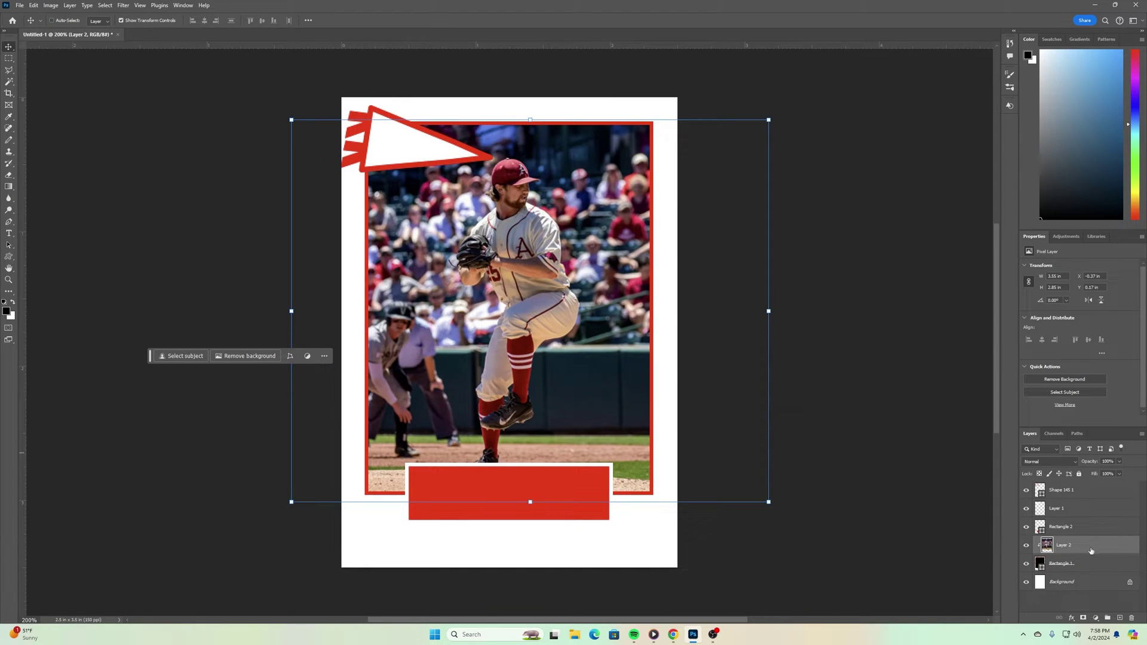
{"action": "left_click", "coordinate": [1097, 565]}
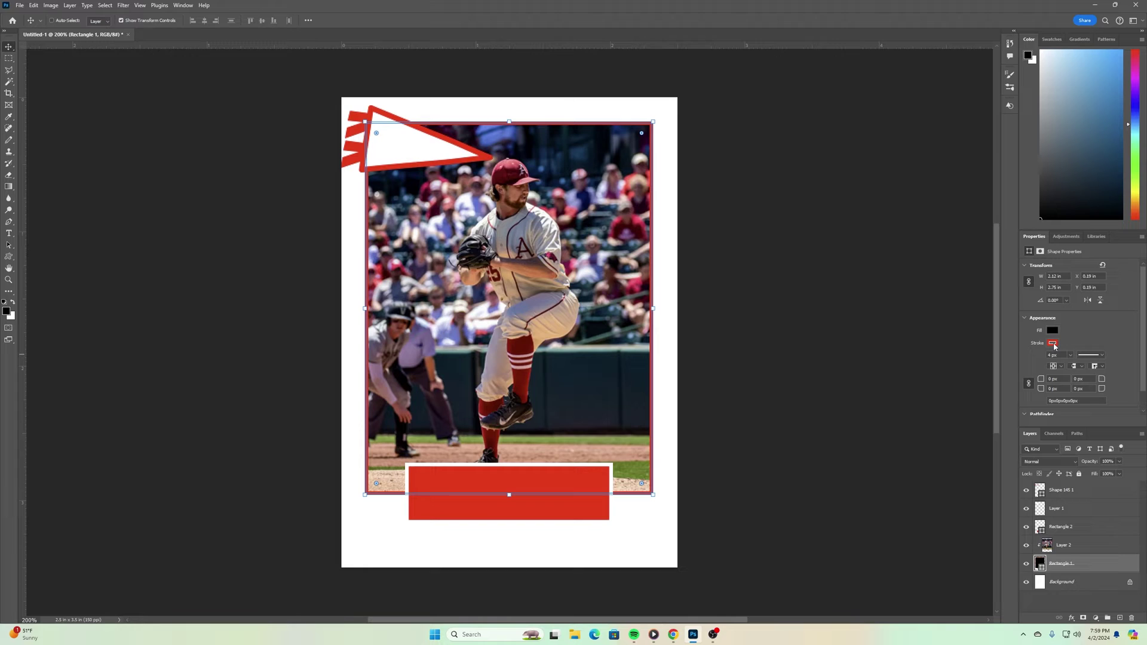
{"action": "left_click", "coordinate": [1053, 344]}
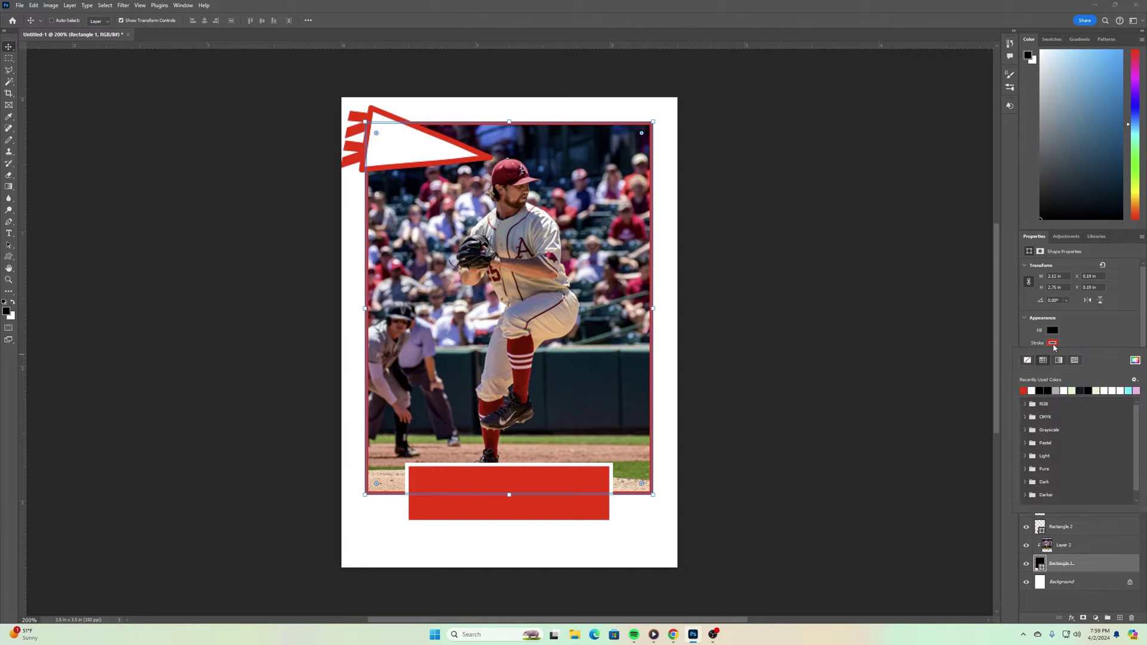
{"action": "left_click", "coordinate": [1135, 361]}
{"action": "left_click_drag", "start_coordinate": [642, 237], "coordinate": [921, 245]}
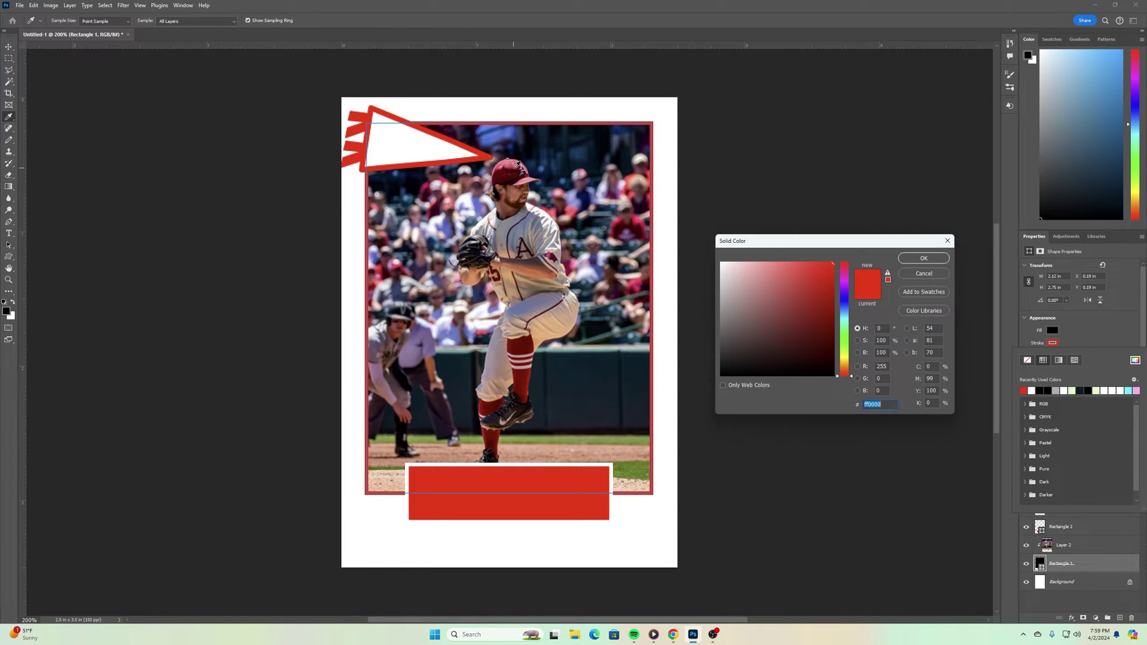
{"action": "left_click", "coordinate": [517, 165]}
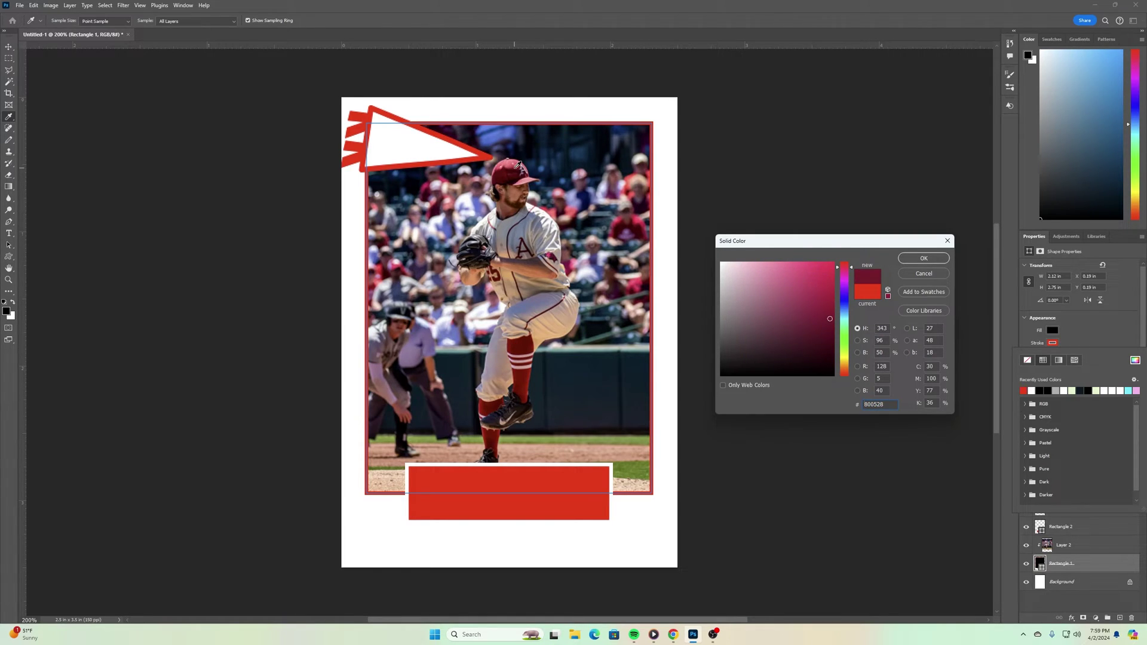
{"action": "left_click", "coordinate": [519, 165]}
{"action": "left_click", "coordinate": [517, 166]}
{"action": "left_click", "coordinate": [502, 167]}
- Copy the sampled colour's hex code 8a0226 and apply the colour to the photo frame's stroke
{"action": "left_click_drag", "start_coordinate": [890, 406], "coordinate": [857, 405]}
{"action": "key", "text": "ctrl+c"}
{"action": "key", "text": "ctrl+c"}
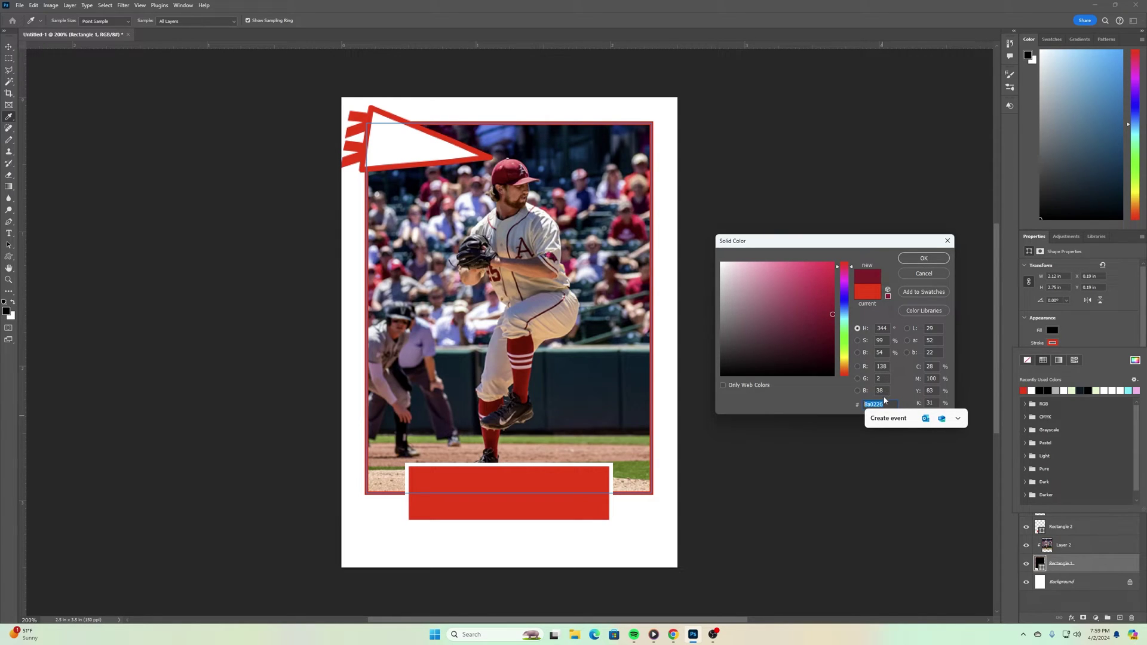
{"action": "left_click", "coordinate": [923, 258]}
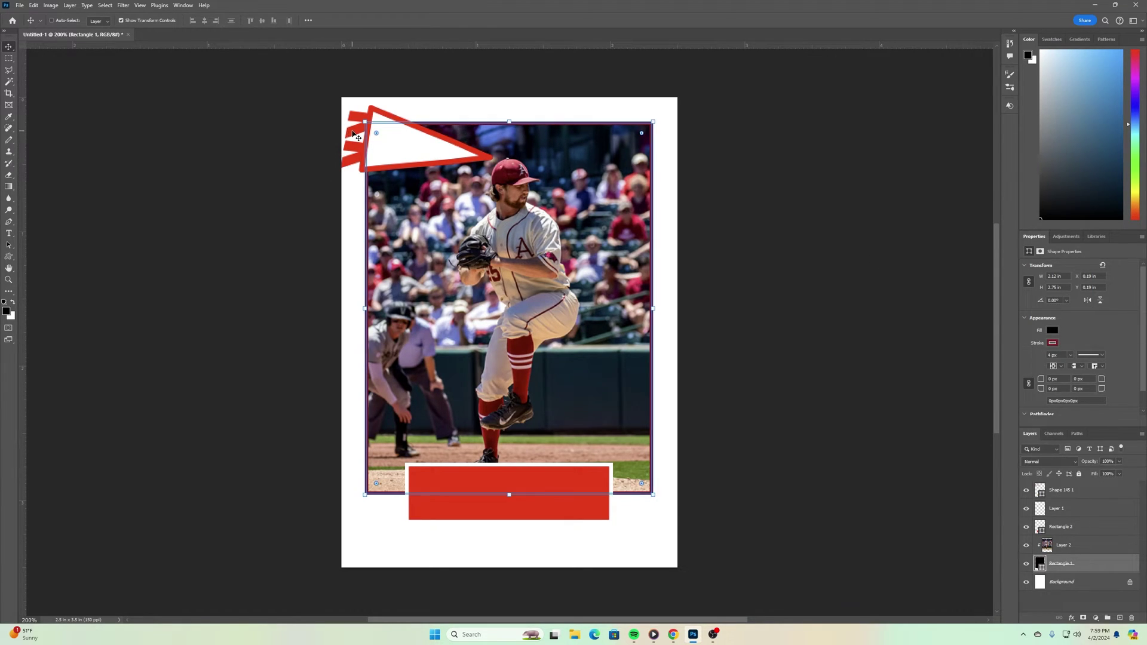
{"action": "key", "text": "ctrl+t"}
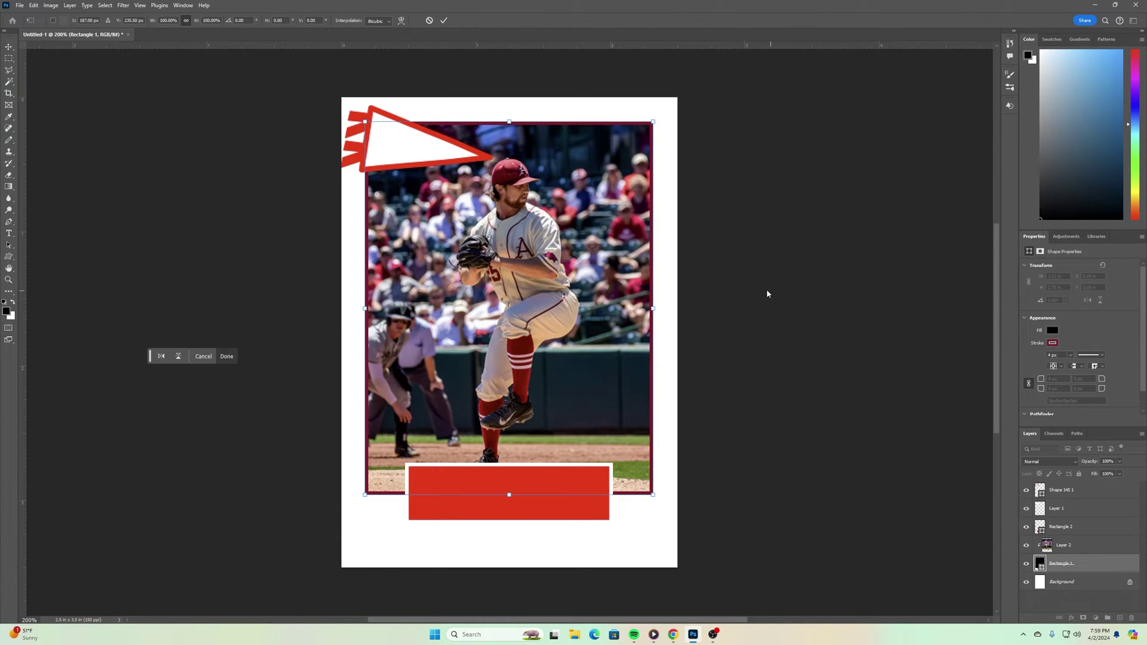
- Recolour the pennant shape's fill and stroke with the recently used maroon
{"action": "left_click", "coordinate": [1079, 490]}
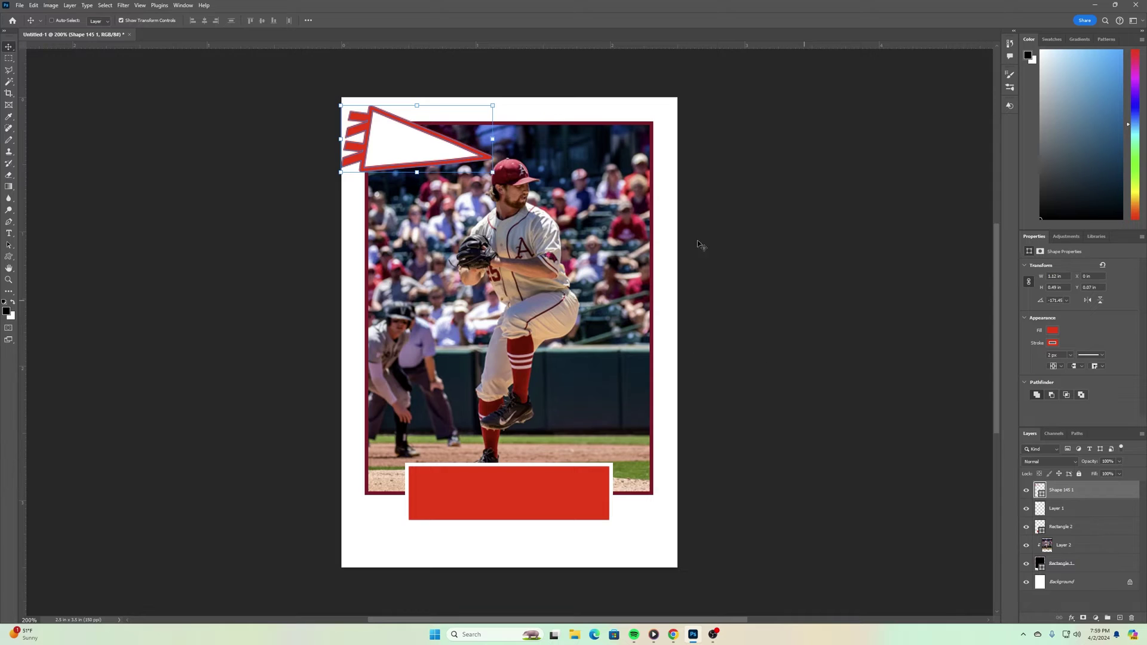
{"action": "left_click", "coordinate": [1053, 332]}
{"action": "left_click", "coordinate": [1024, 377]}
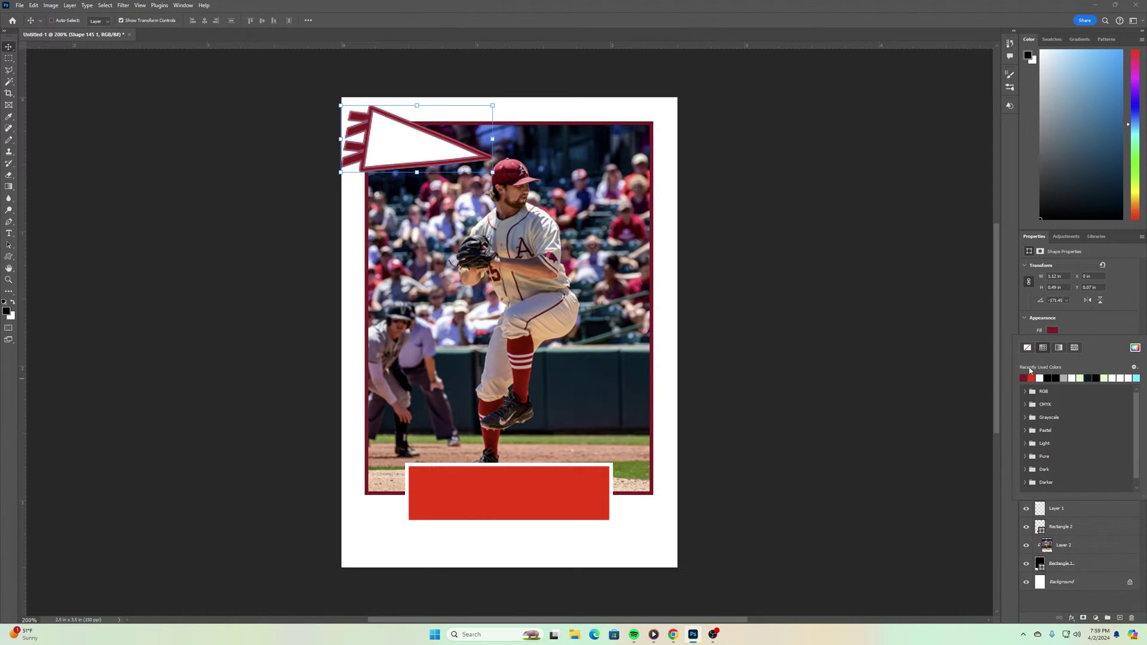
{"action": "left_click", "coordinate": [1074, 323]}
{"action": "left_click", "coordinate": [1053, 342]}
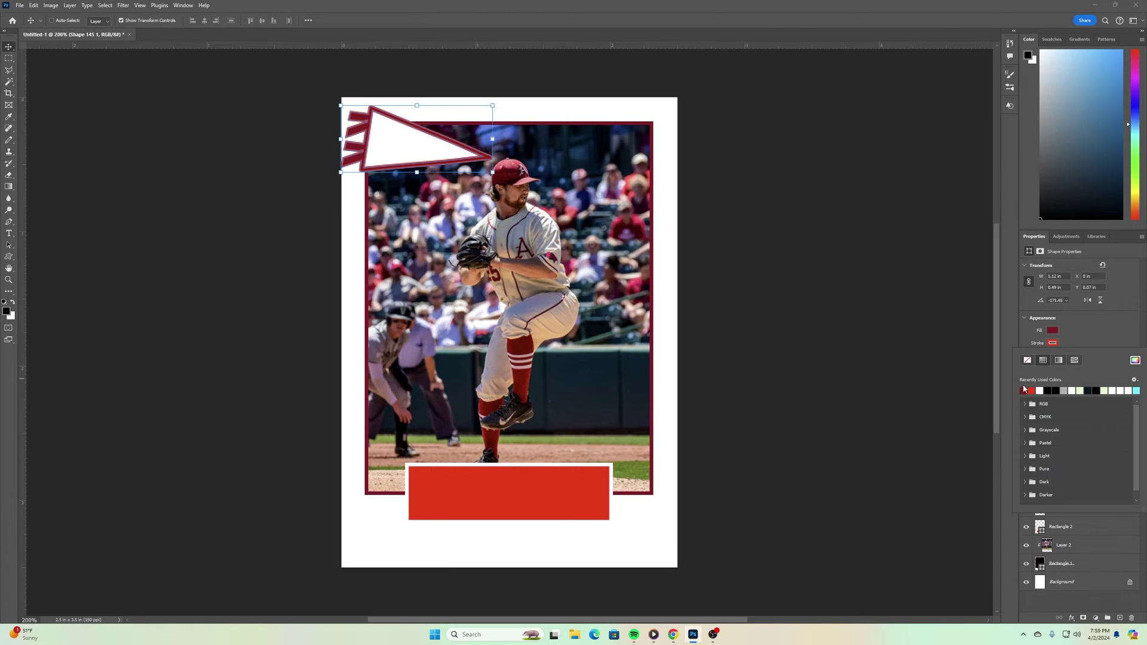
{"action": "left_click", "coordinate": [1024, 391]}
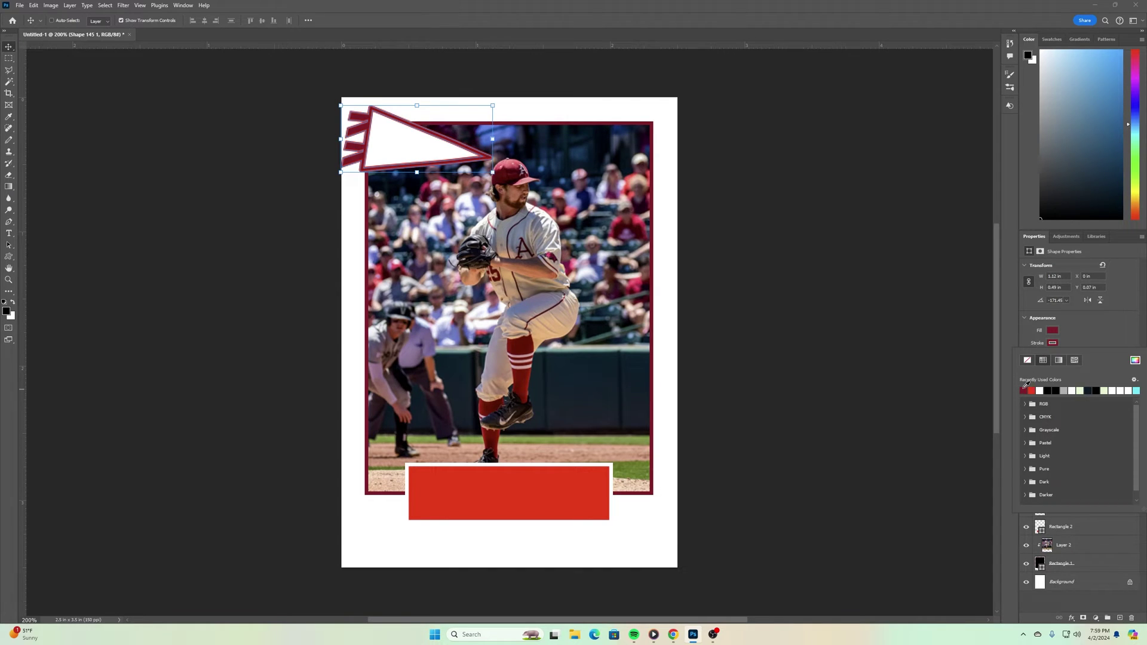
{"action": "left_click", "coordinate": [1115, 336]}
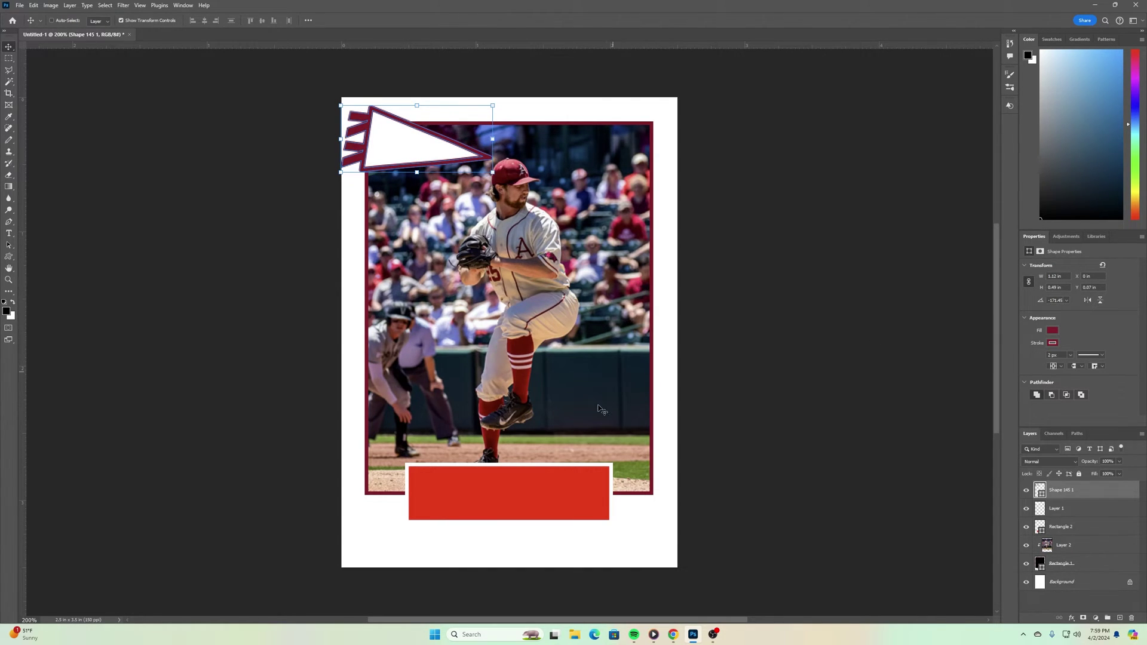
- Change the fill of the banner rectangle below the pitcher to the same maroon, keeping its white stroke
{"action": "left_click", "coordinate": [1059, 527]}
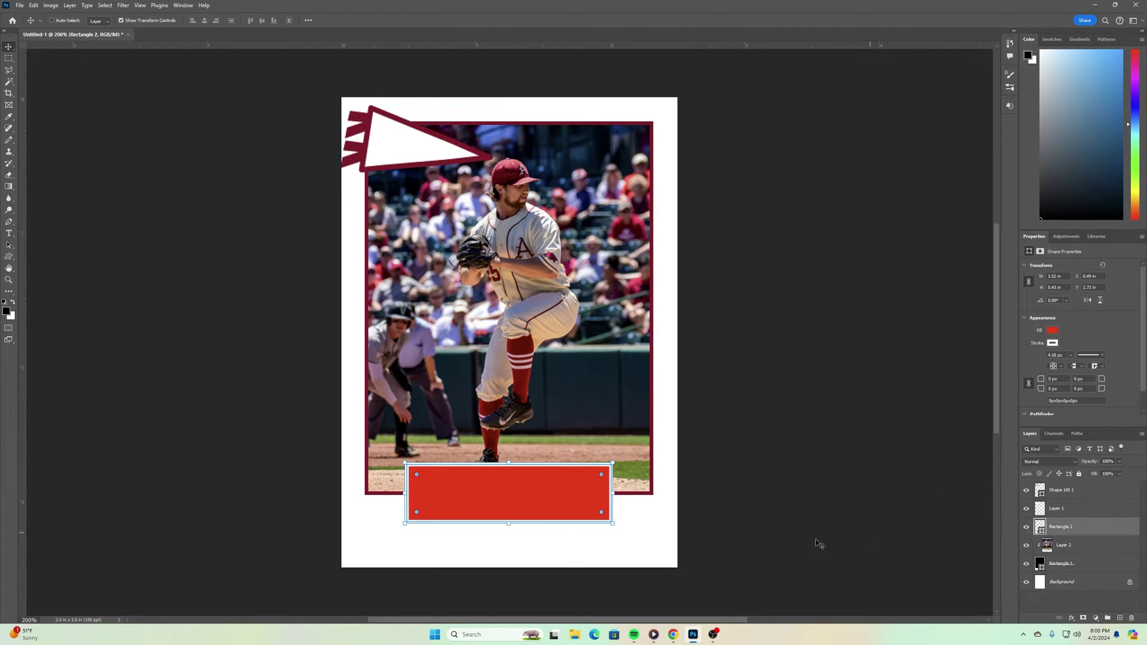
{"action": "left_click", "coordinate": [1053, 331]}
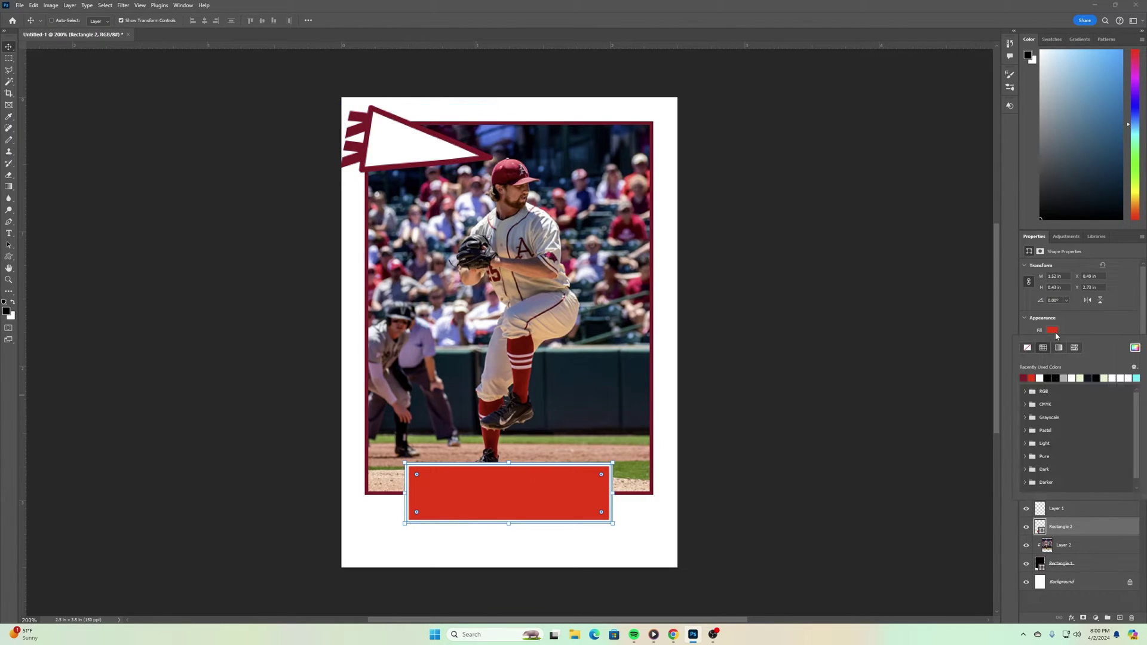
{"action": "left_click", "coordinate": [1024, 378]}
{"action": "left_click", "coordinate": [836, 422]}
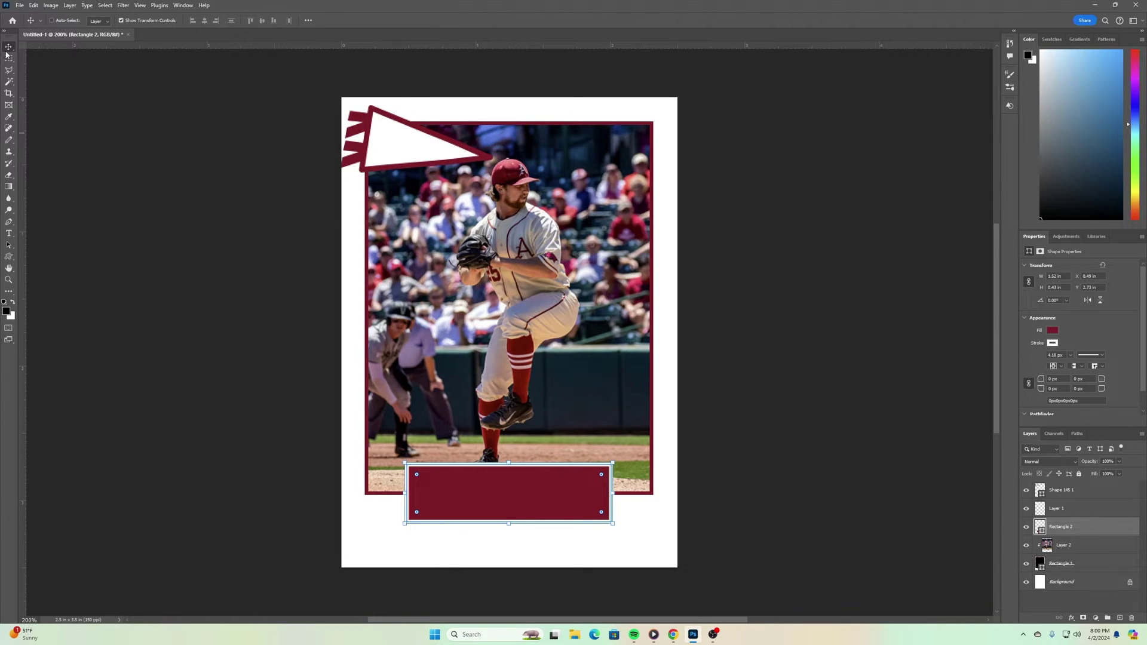
{"action": "left_click", "coordinate": [1078, 586]}
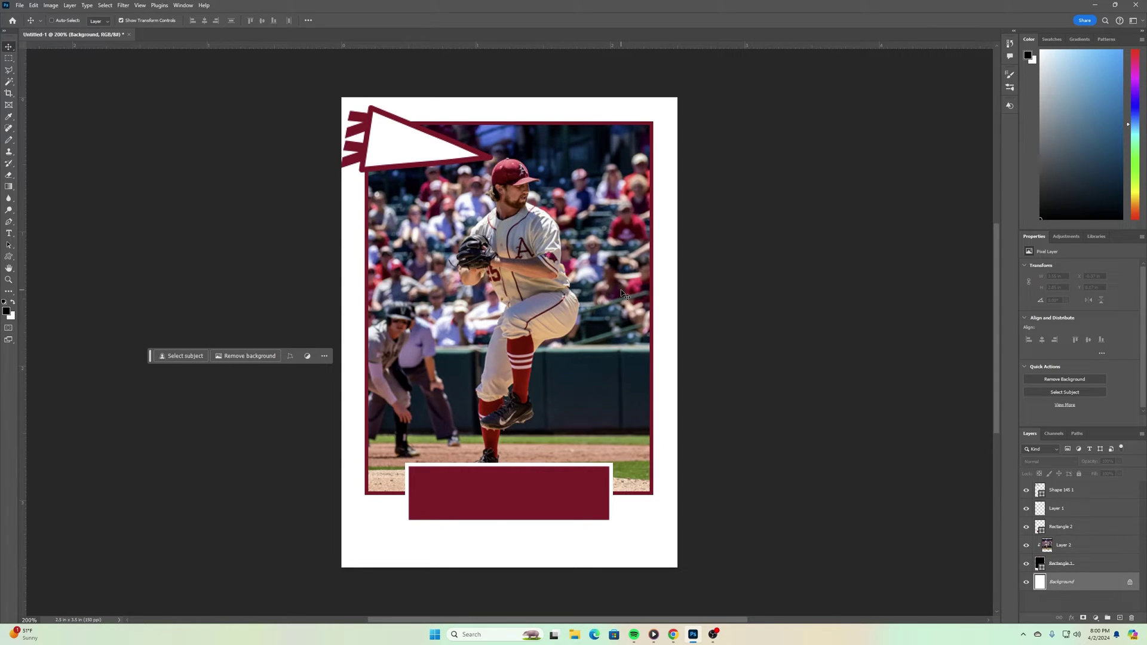
- Nudge the maroon pennant shape up to a Y position of 0.02 in
{"action": "left_click", "coordinate": [1085, 490]}
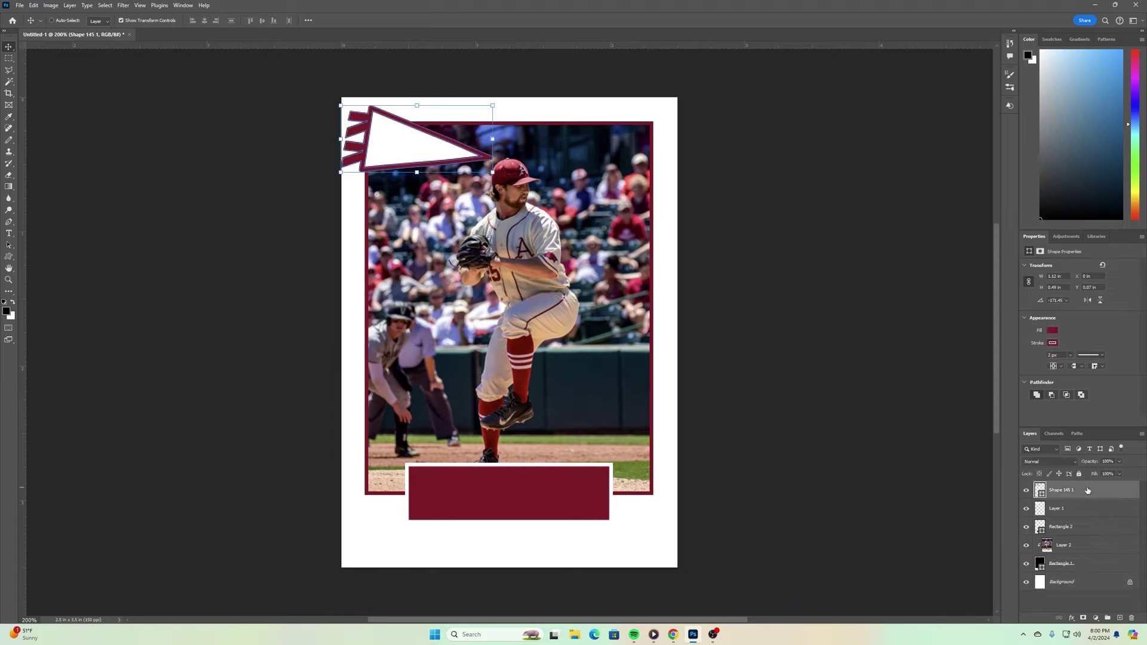
{"action": "key", "text": "Up"}
{"action": "key", "text": "Up"}
{"action": "key", "text": "Up"}
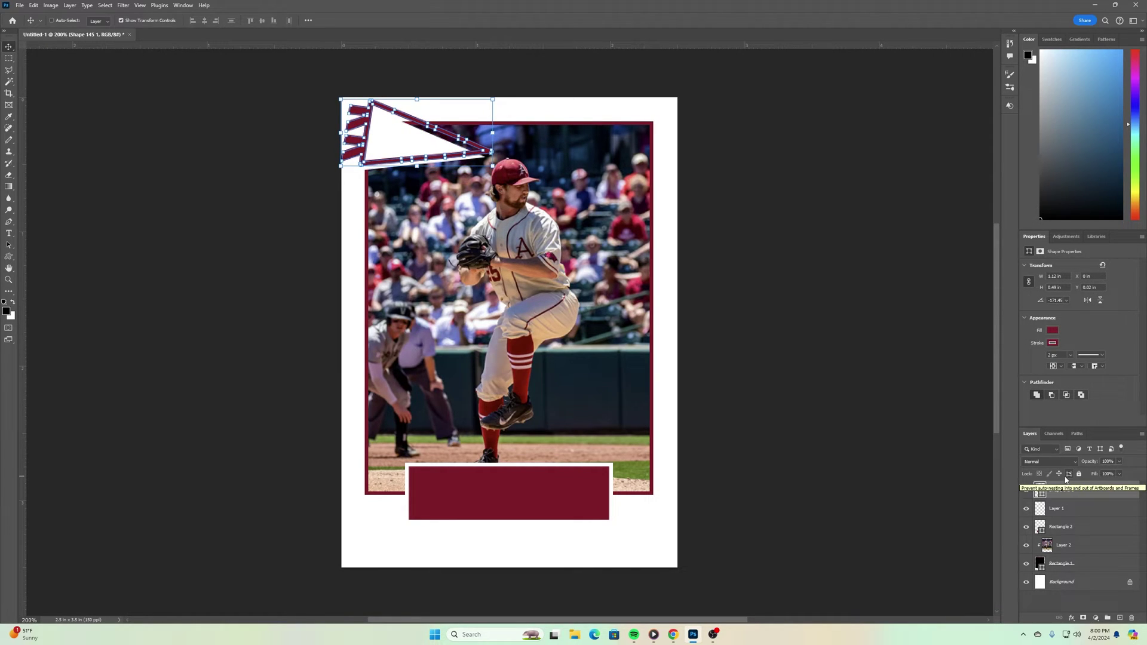
- Nudge the pennant's white fill on Layer 1 up to a Y position of 0.02 in, realigning it inside the maroon outline
{"action": "left_click", "coordinate": [1101, 514]}
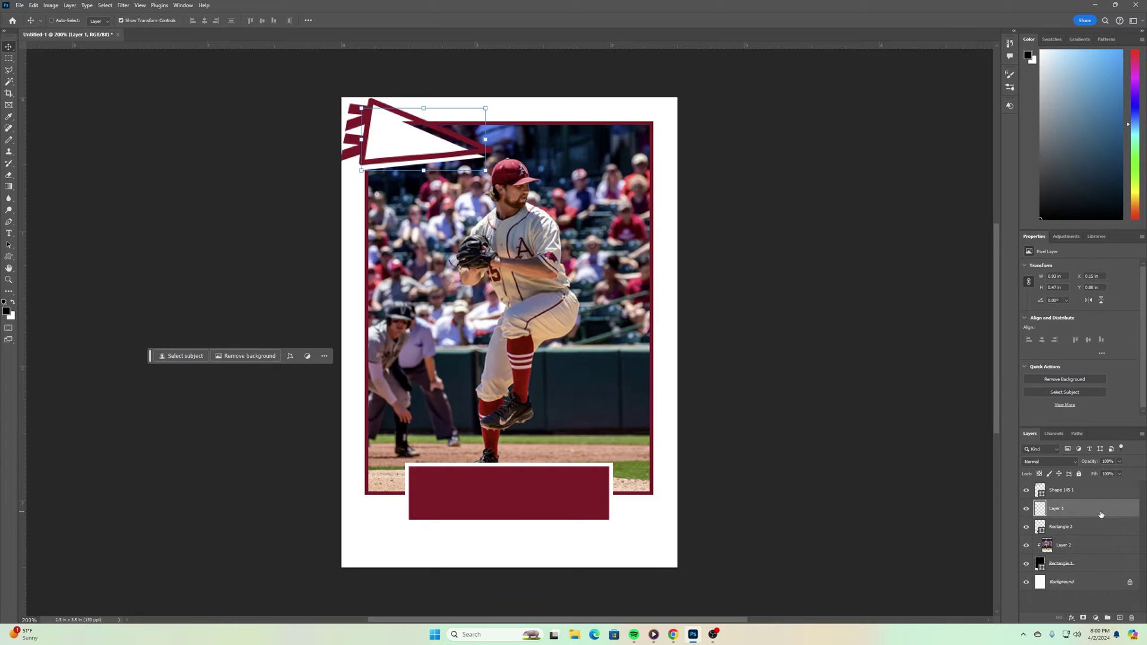
{"action": "key", "text": "Up"}
{"action": "key", "text": "Up"}
{"action": "key", "text": "Up"}
{"action": "key", "text": "Up"}
{"action": "key", "text": "Up"}
{"action": "key", "text": "Up"}
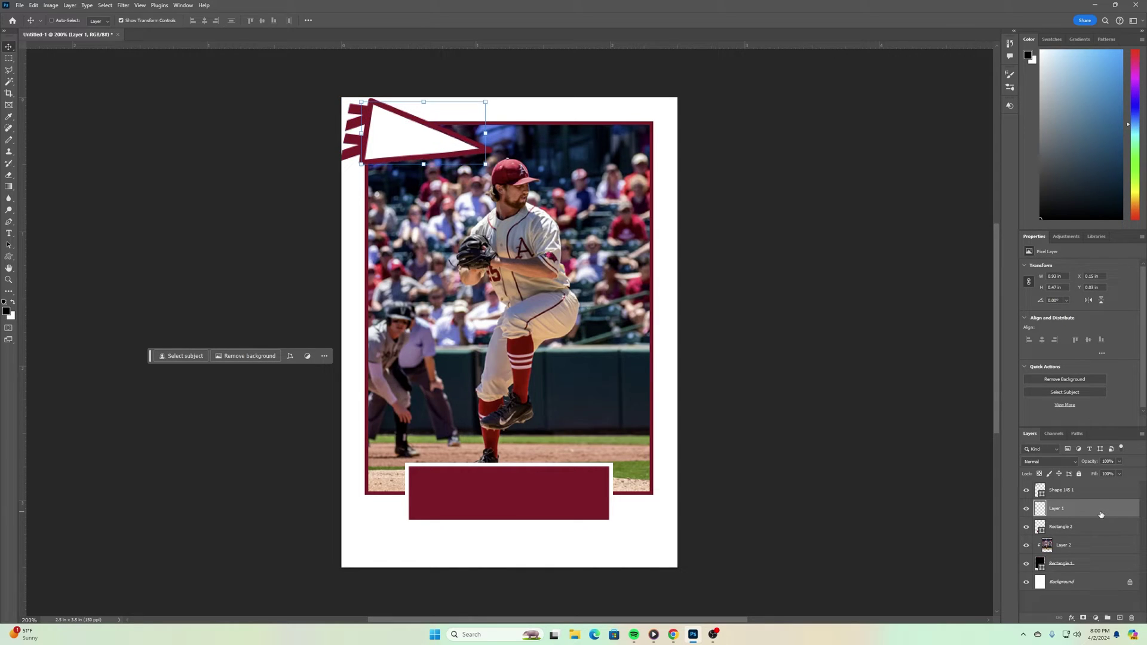
{"action": "key", "text": "Up"}
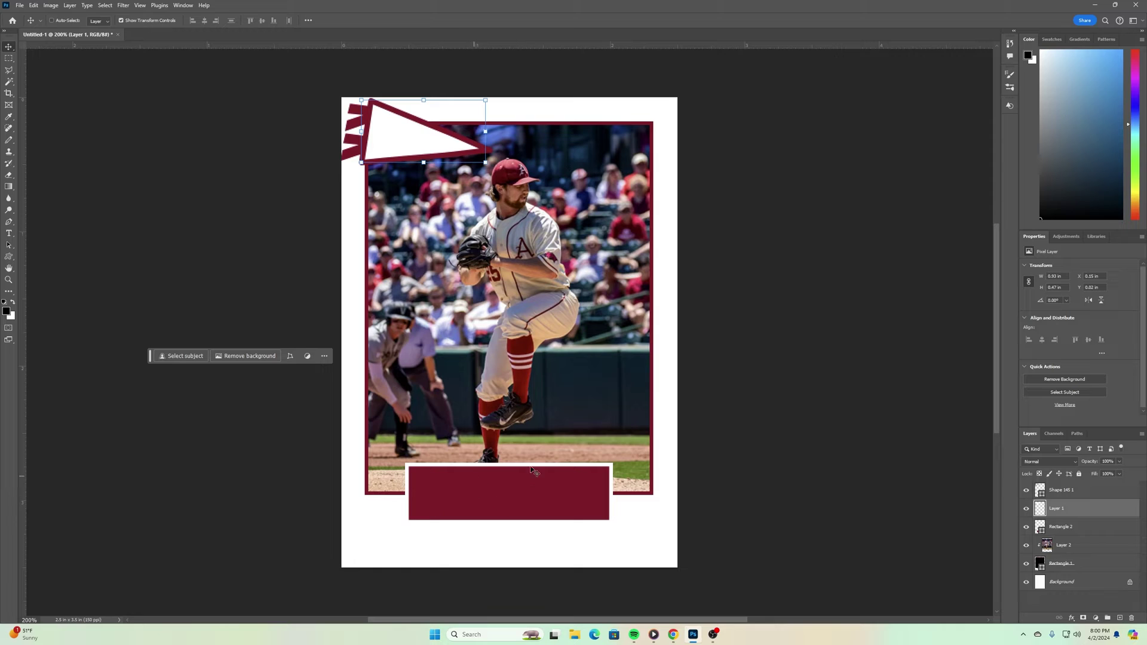
- Start a white text line over the pitcher on a new layer above the pennant shape, sampling white from the card's border
{"action": "left_click", "coordinate": [1073, 494]}
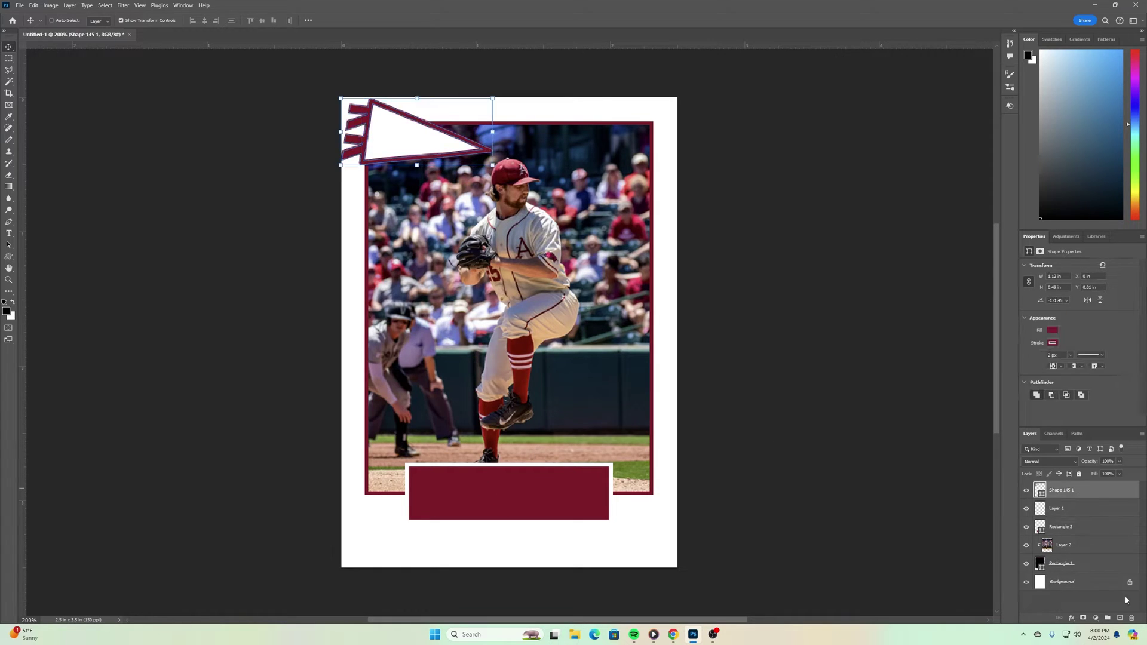
{"action": "left_click", "coordinate": [1120, 619]}
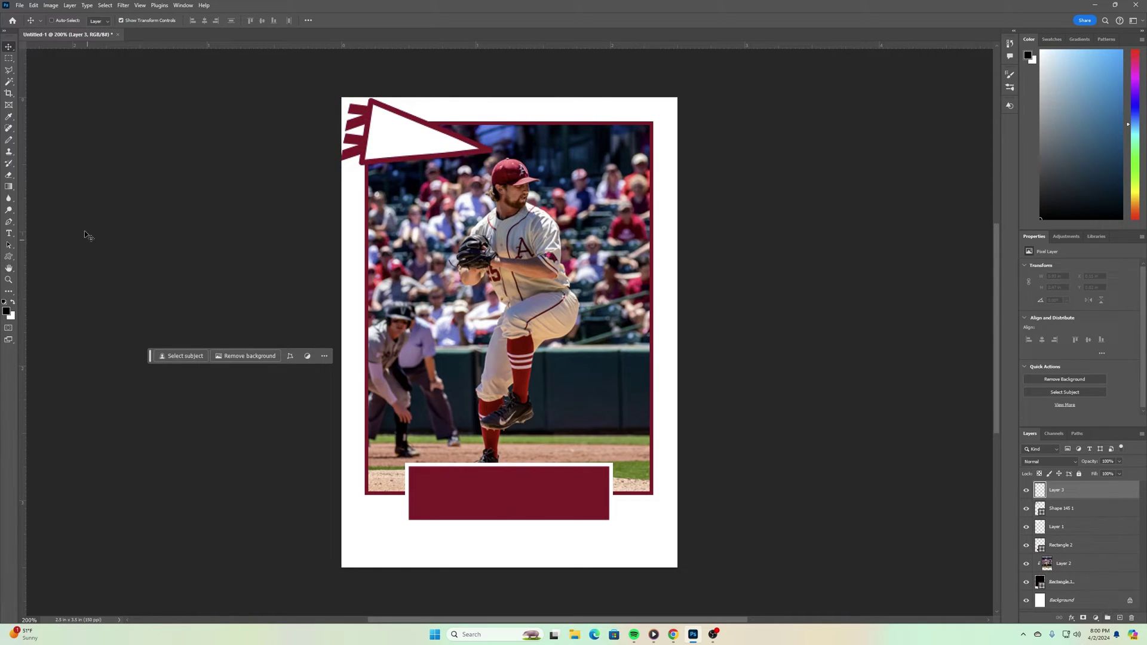
{"action": "left_click", "coordinate": [9, 234]}
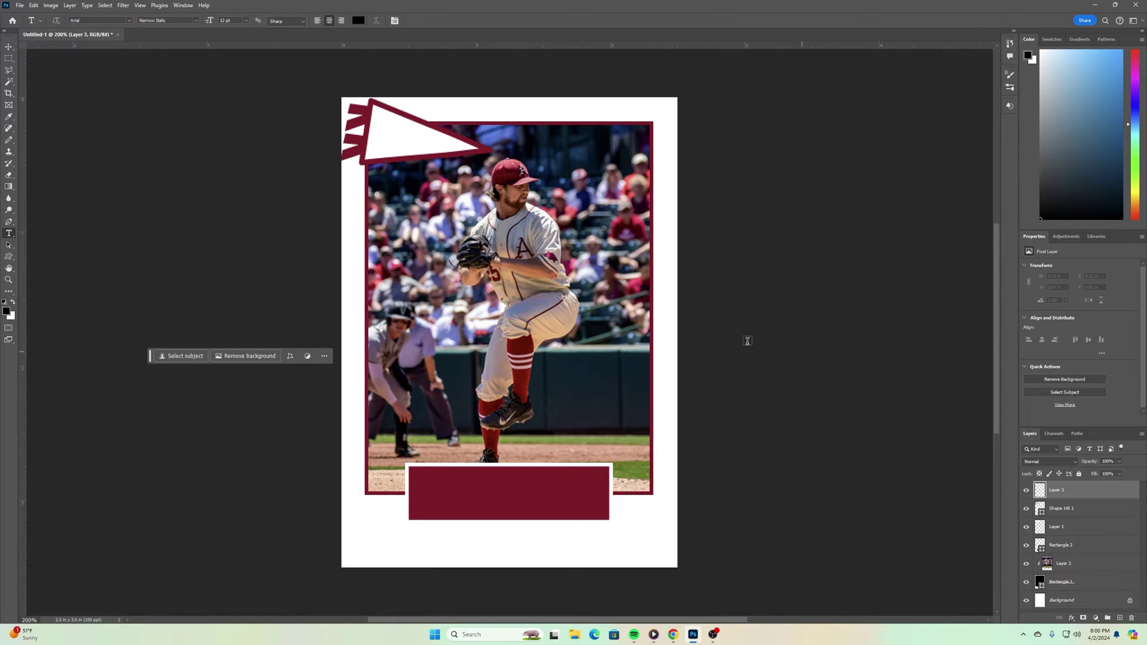
{"action": "left_click", "coordinate": [358, 20]}
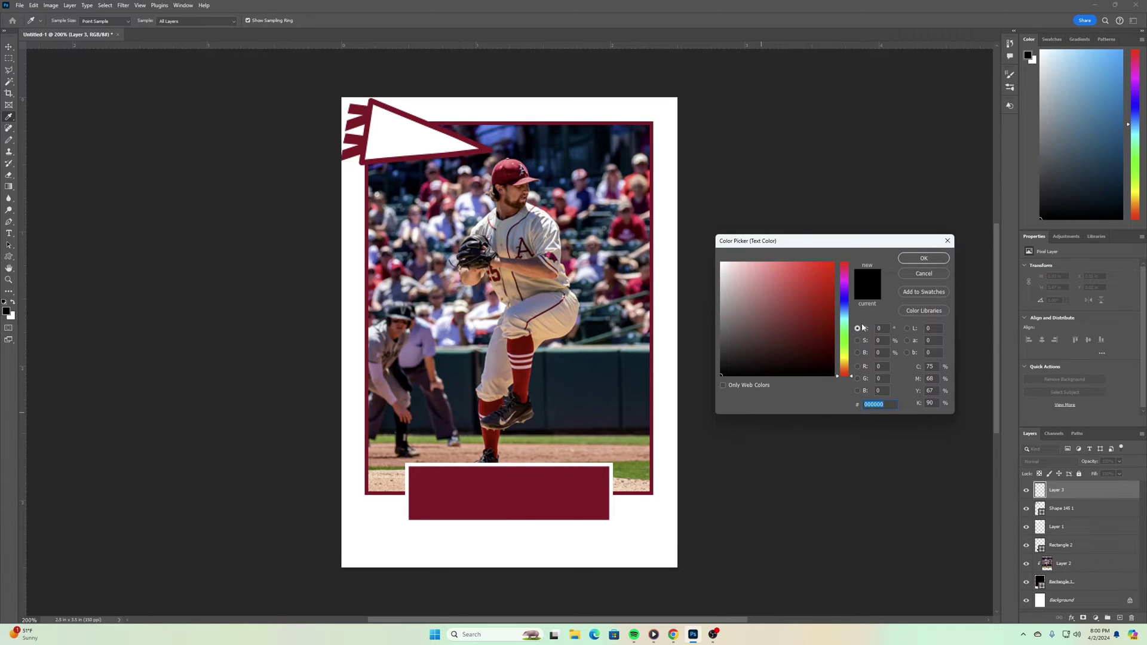
{"action": "left_click", "coordinate": [676, 215]}
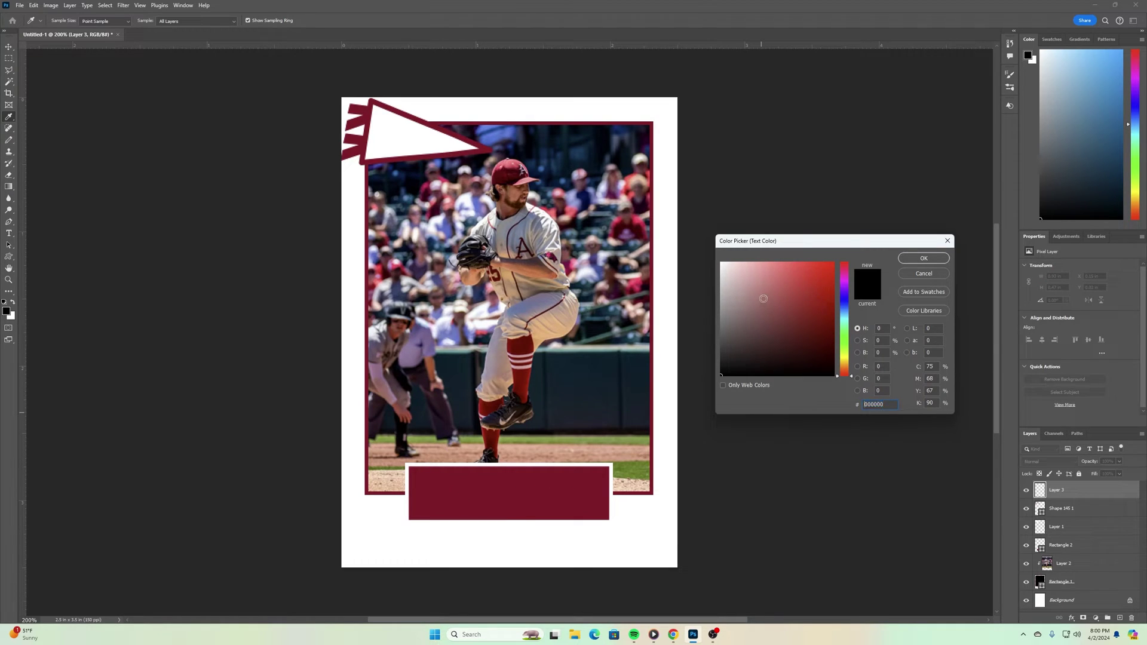
{"action": "left_click", "coordinate": [913, 258]}
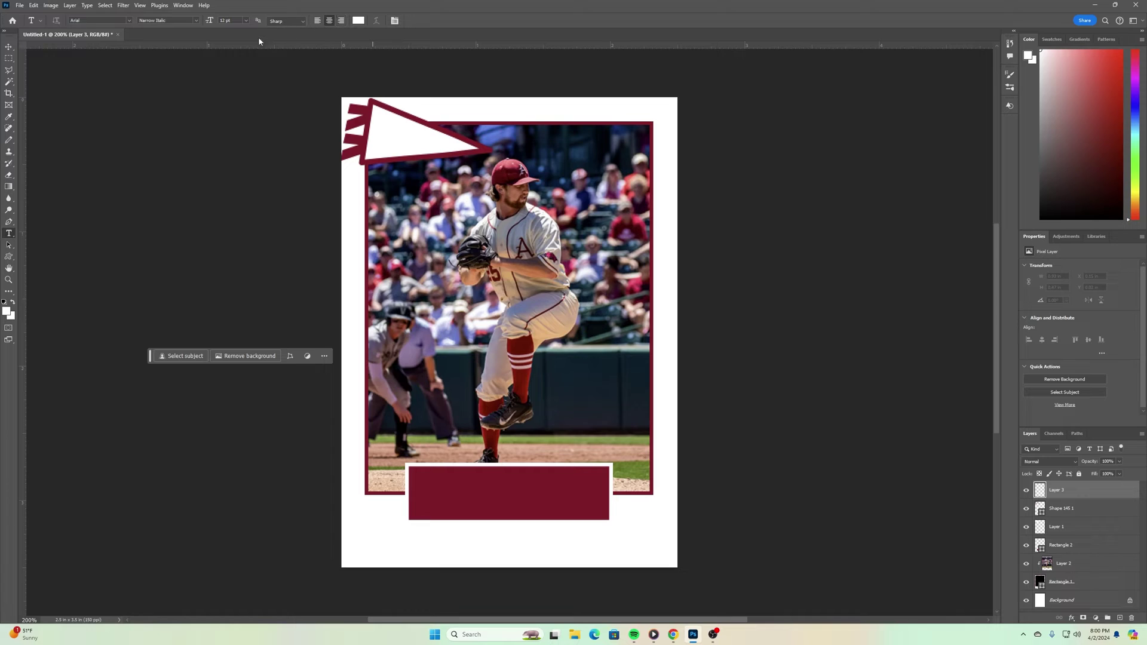
{"action": "left_click", "coordinate": [507, 308]}
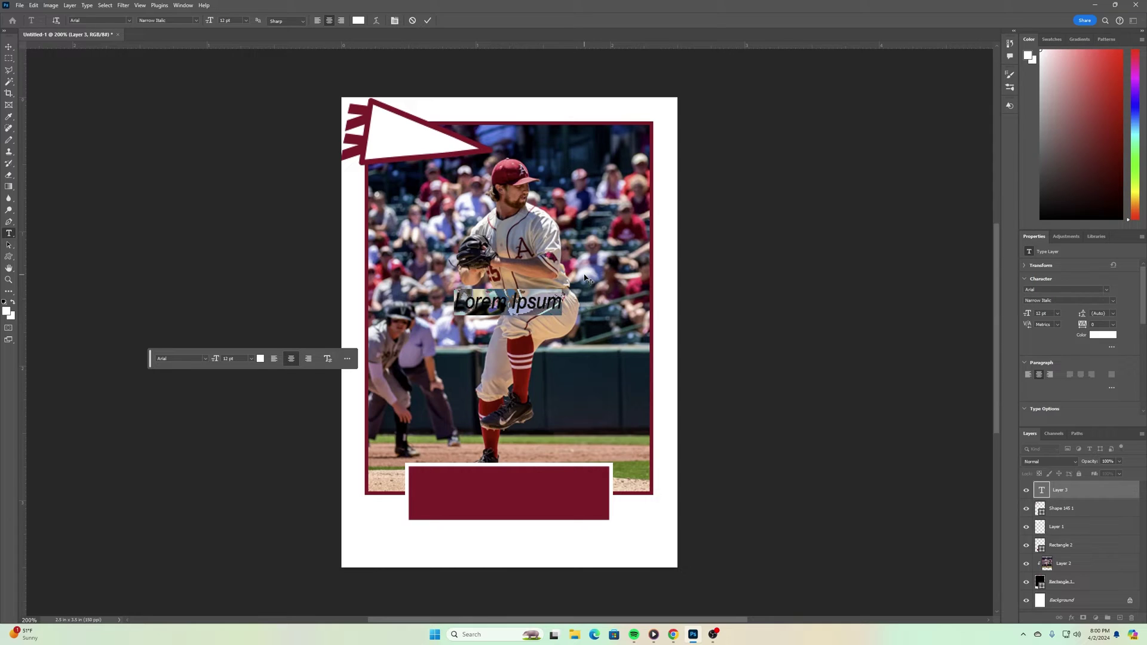
{"action": "left_click", "coordinate": [128, 21]}
{"action": "key", "text": "Down"}
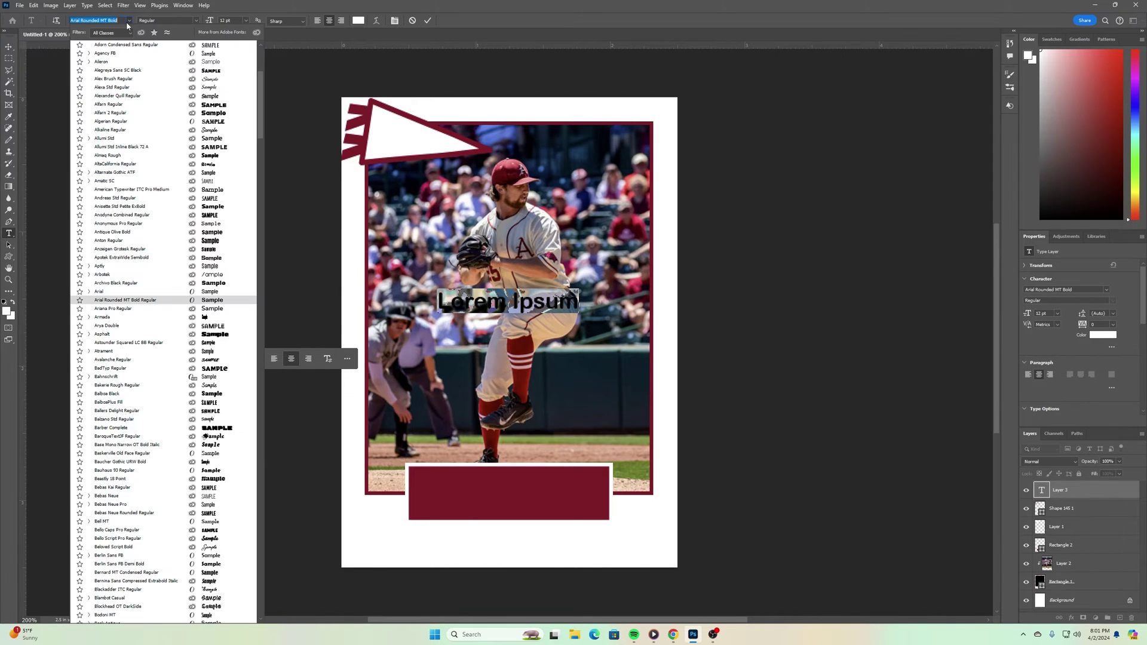
{"action": "key", "text": "Return"}
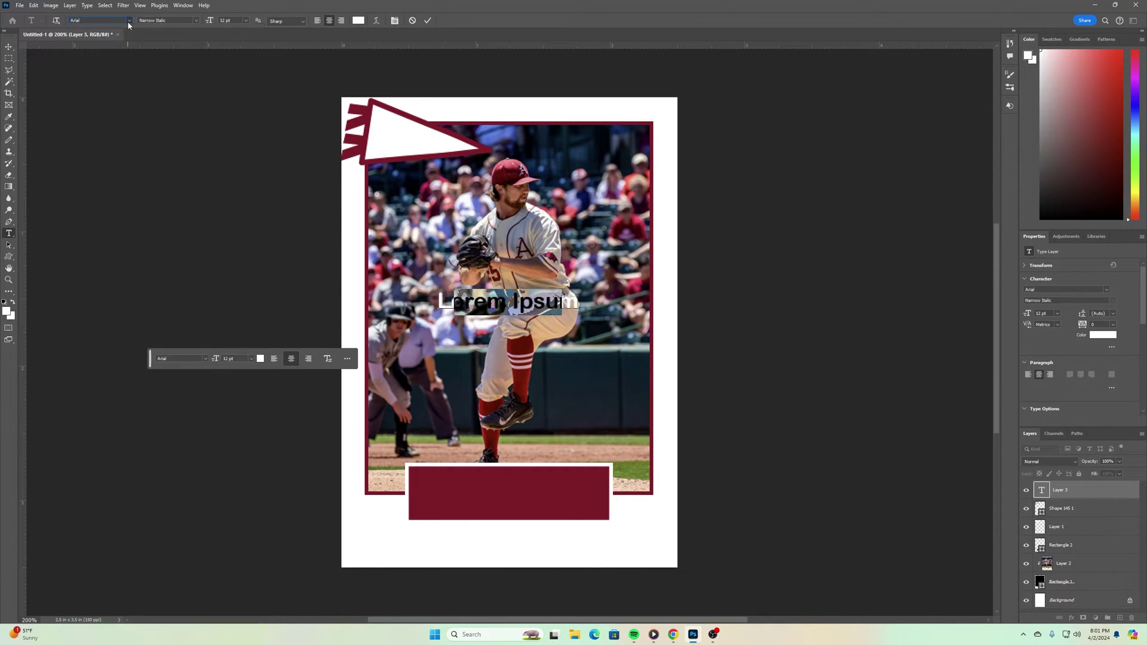
{"action": "key", "text": "Up"}
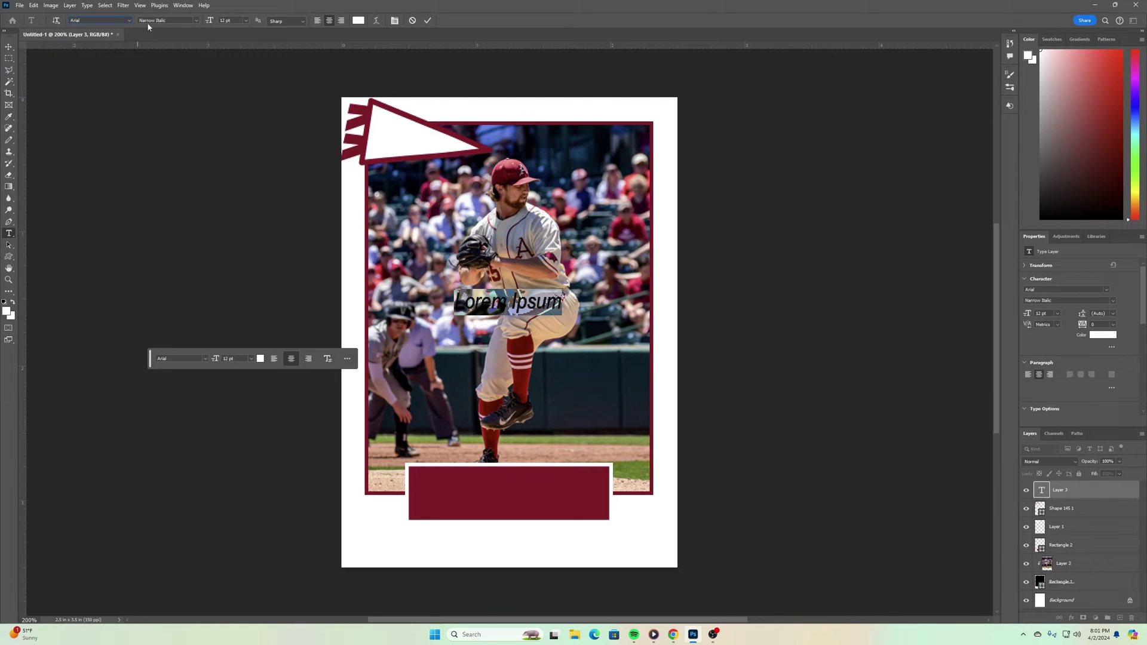
- Set the text style to Arial Regular and enter FIRST NAME as the line's wording
{"action": "left_click", "coordinate": [194, 21]}
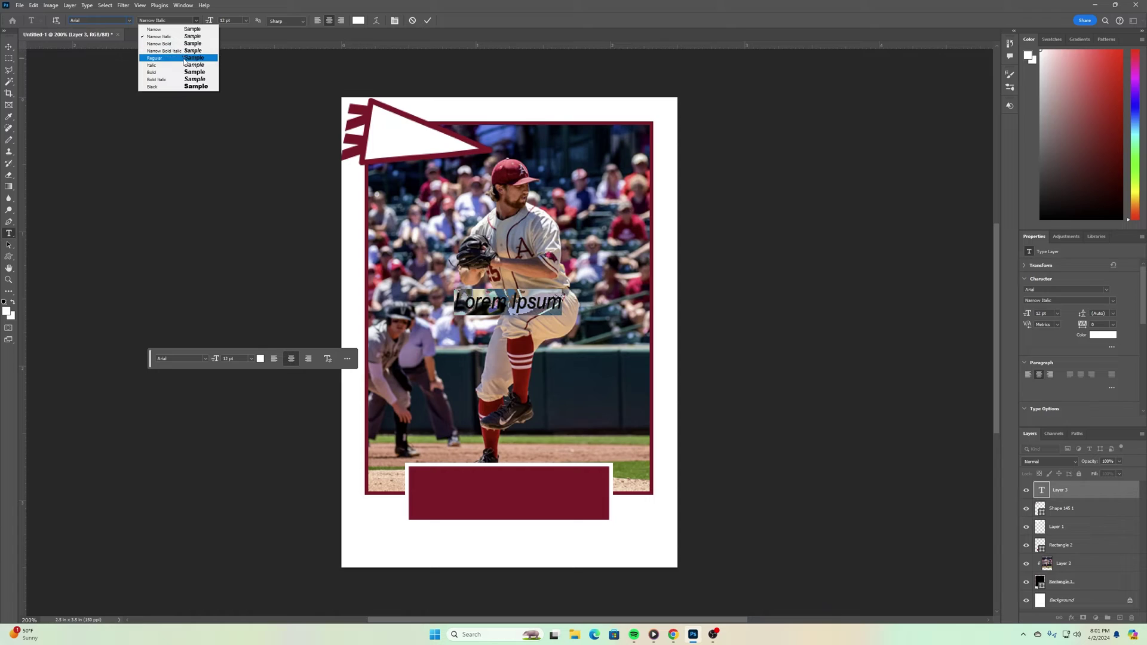
{"action": "left_click", "coordinate": [185, 58]}
{"action": "type", "text": "F"}
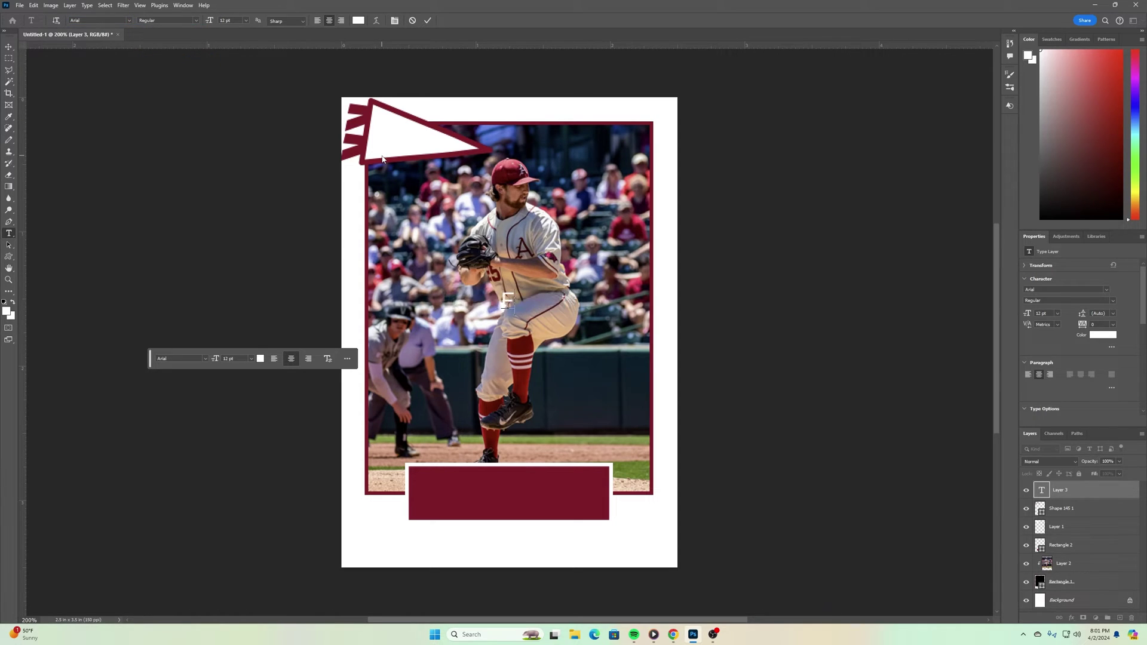
{"action": "type", "text": "IRST NAME"}
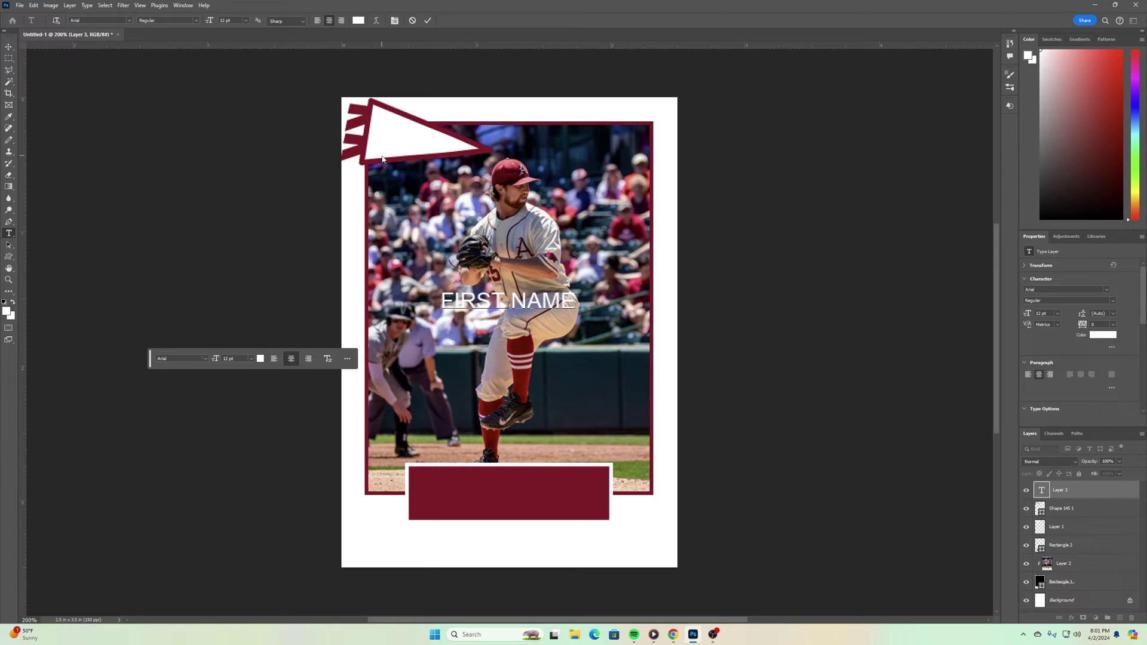
{"action": "left_click", "coordinate": [9, 47]}
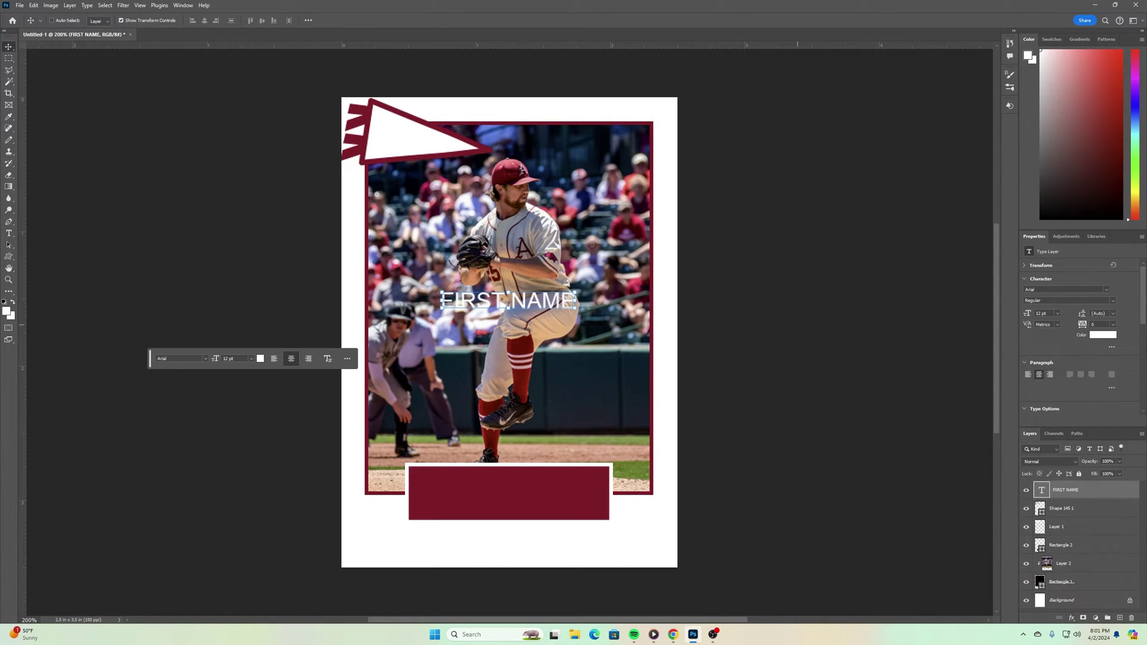
- Add a second text line reading LAST NAME in Arial Bold on a new layer, above the FIRST NAME line on the photo
{"action": "left_click", "coordinate": [1119, 617]}
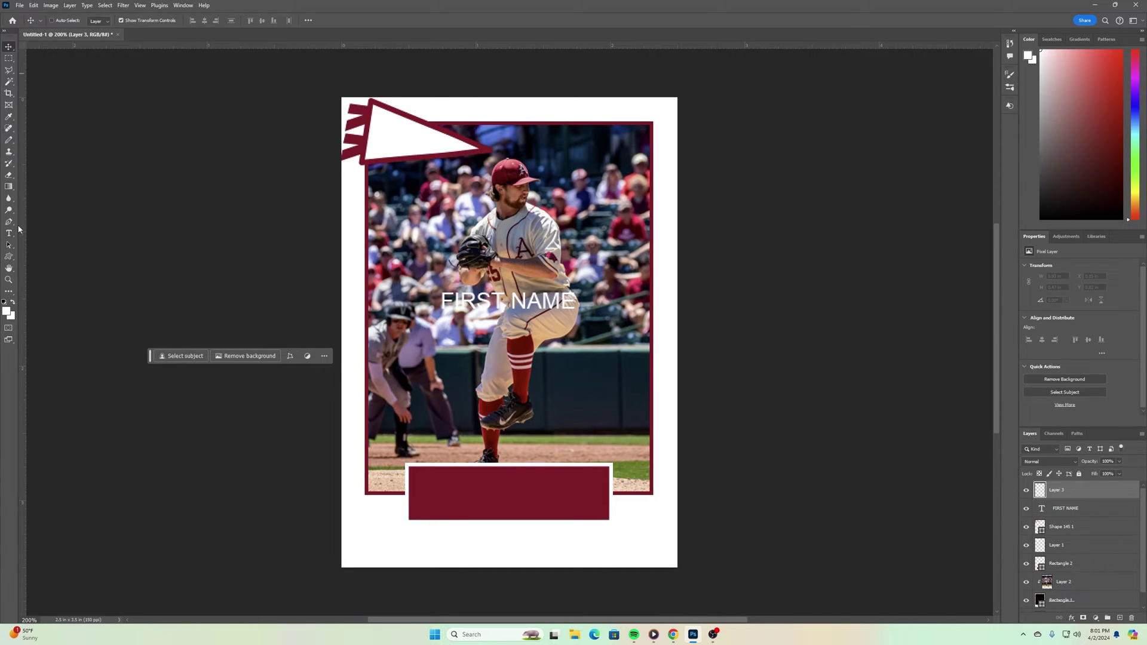
{"action": "left_click", "coordinate": [9, 233]}
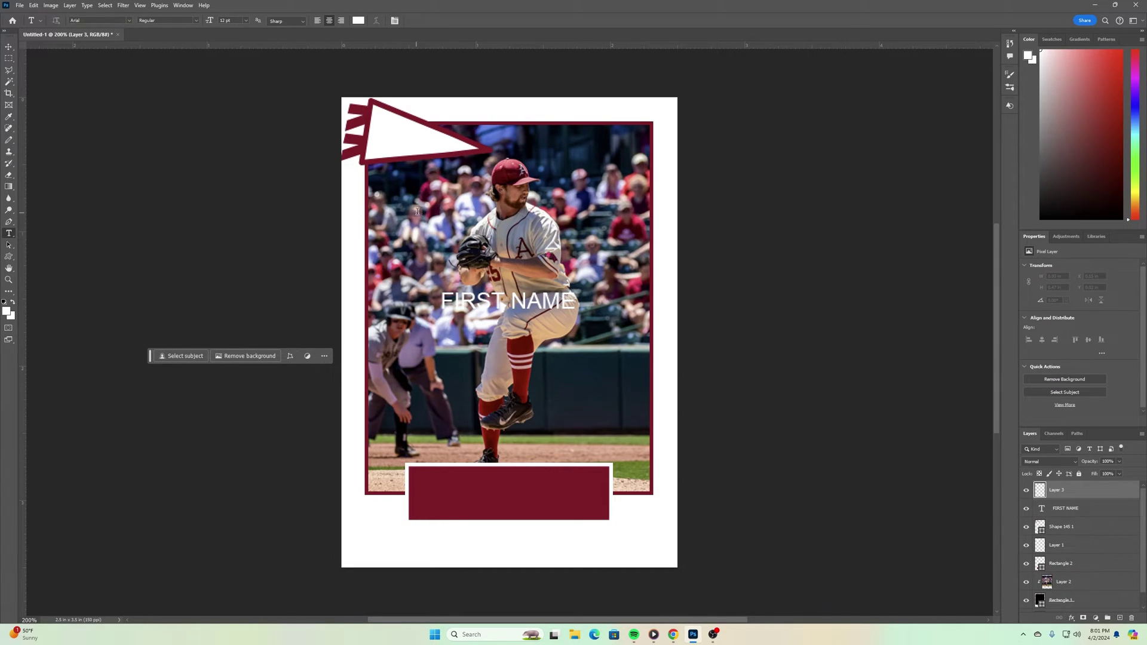
{"action": "left_click", "coordinate": [500, 227]}
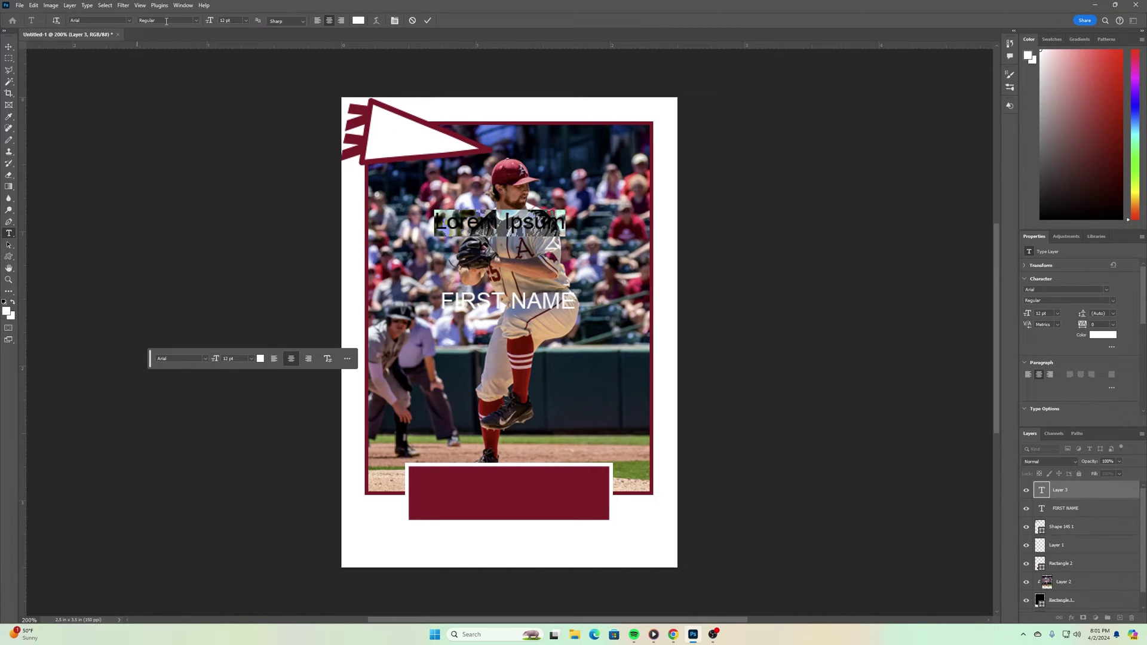
{"action": "left_click", "coordinate": [196, 22]}
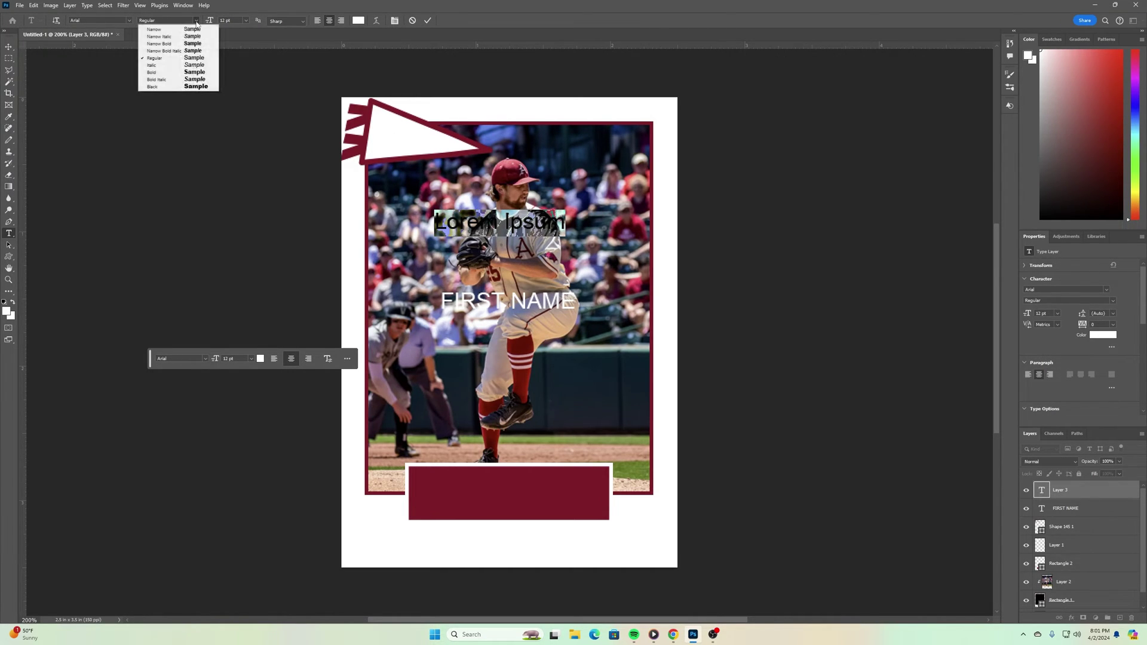
{"action": "left_click", "coordinate": [201, 73]}
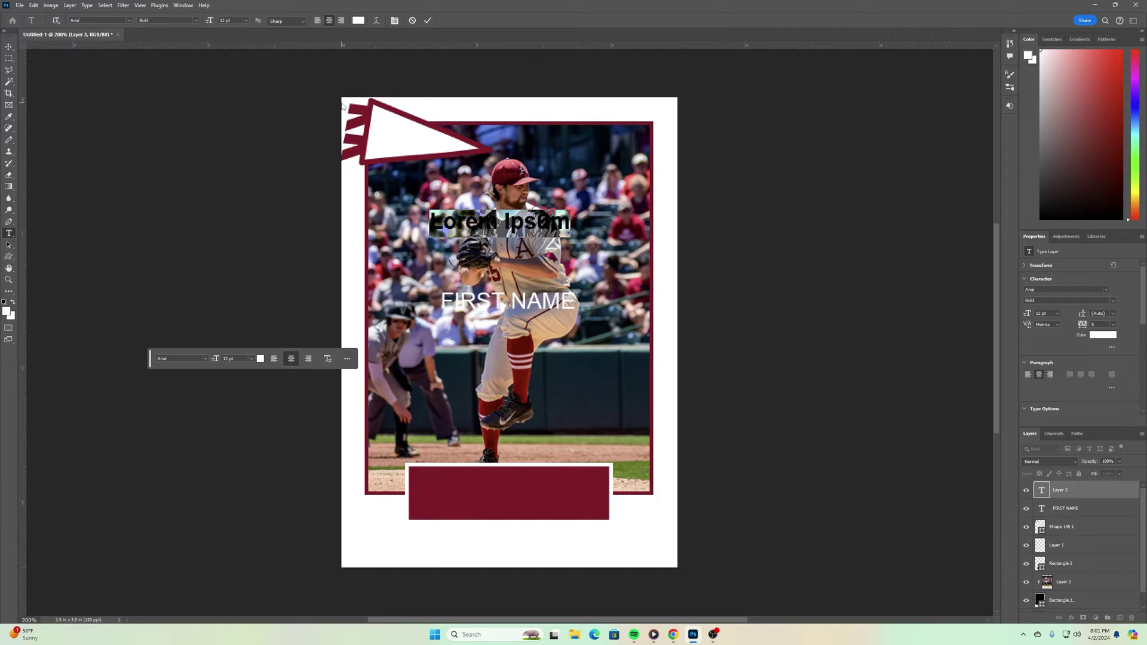
{"action": "key", "text": "BackSpace"}
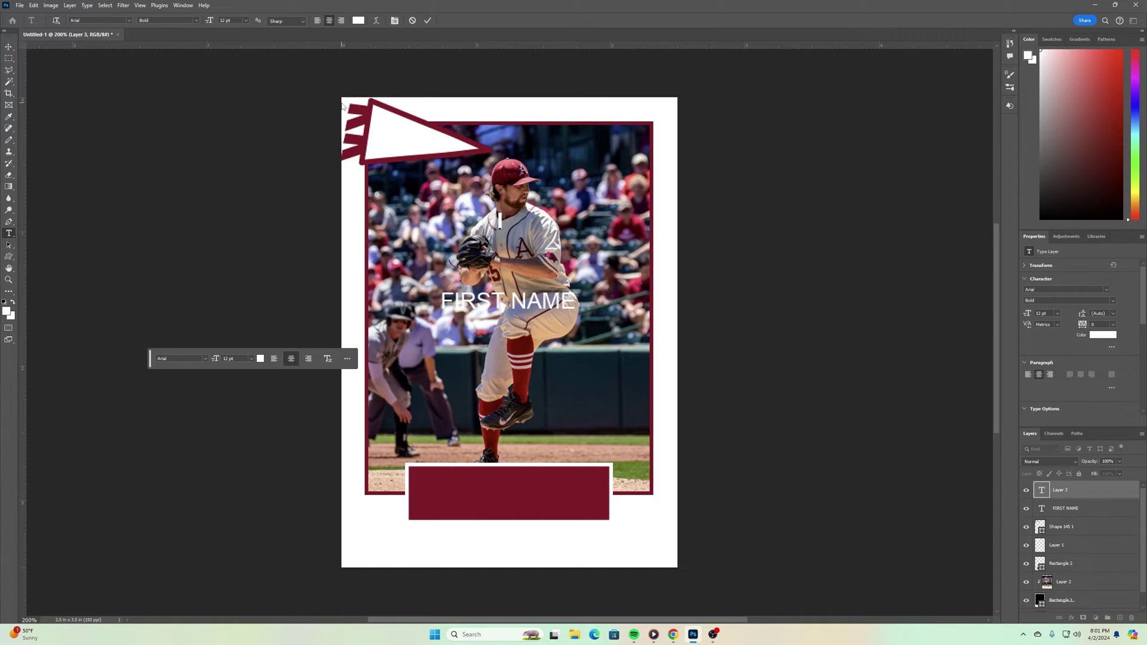
{"action": "type", "text": "LAST NAME"}
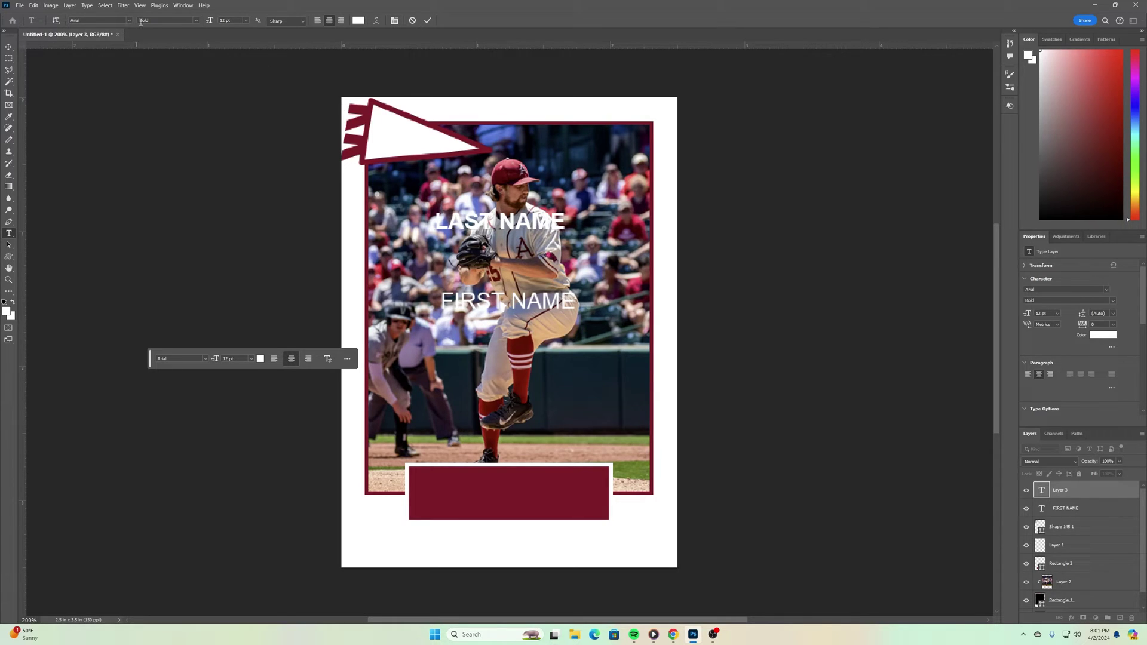
- Change the font style of the whole LAST NAME text to Arial Black and commit the edit
{"action": "left_click", "coordinate": [196, 20]}
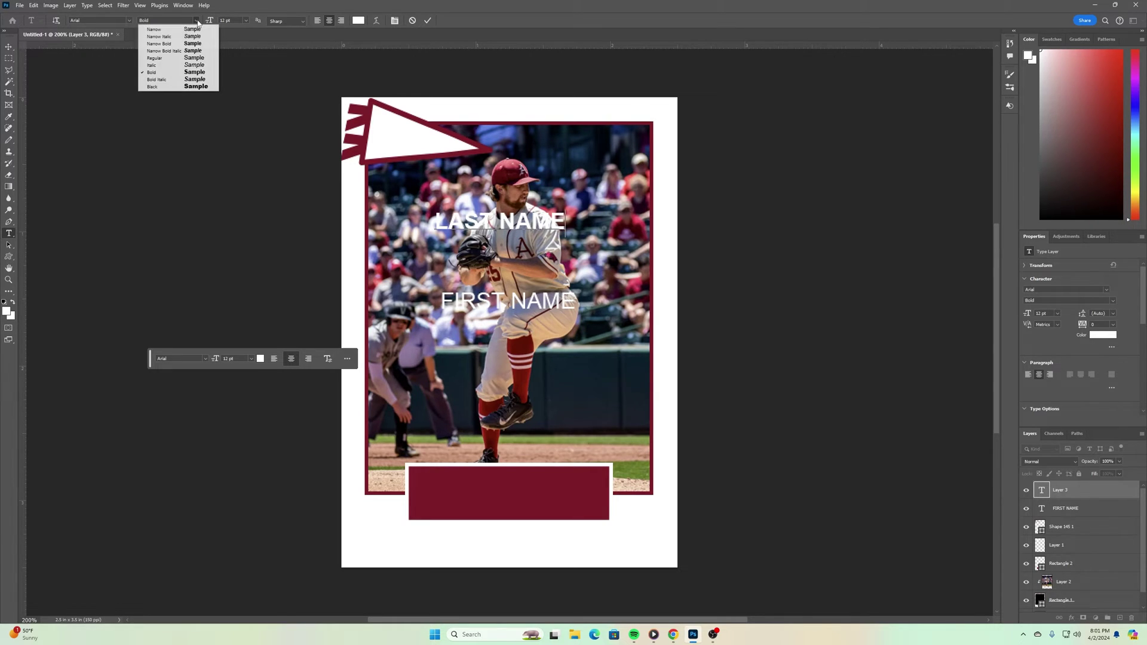
{"action": "left_click", "coordinate": [203, 87]}
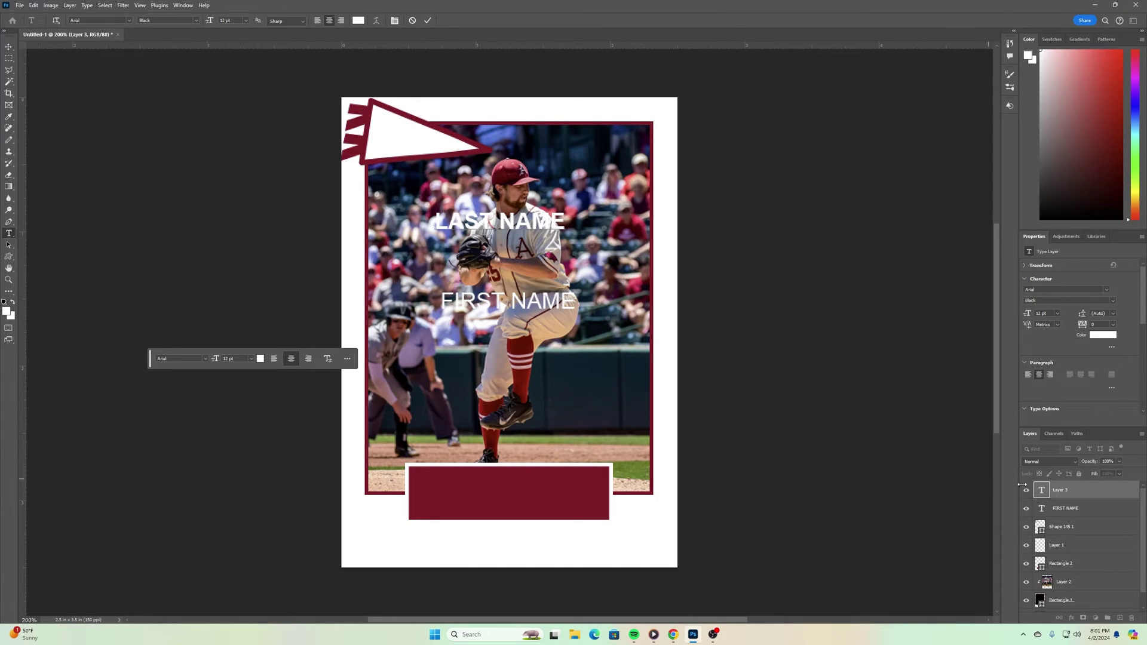
{"action": "double_click", "coordinate": [1041, 490]}
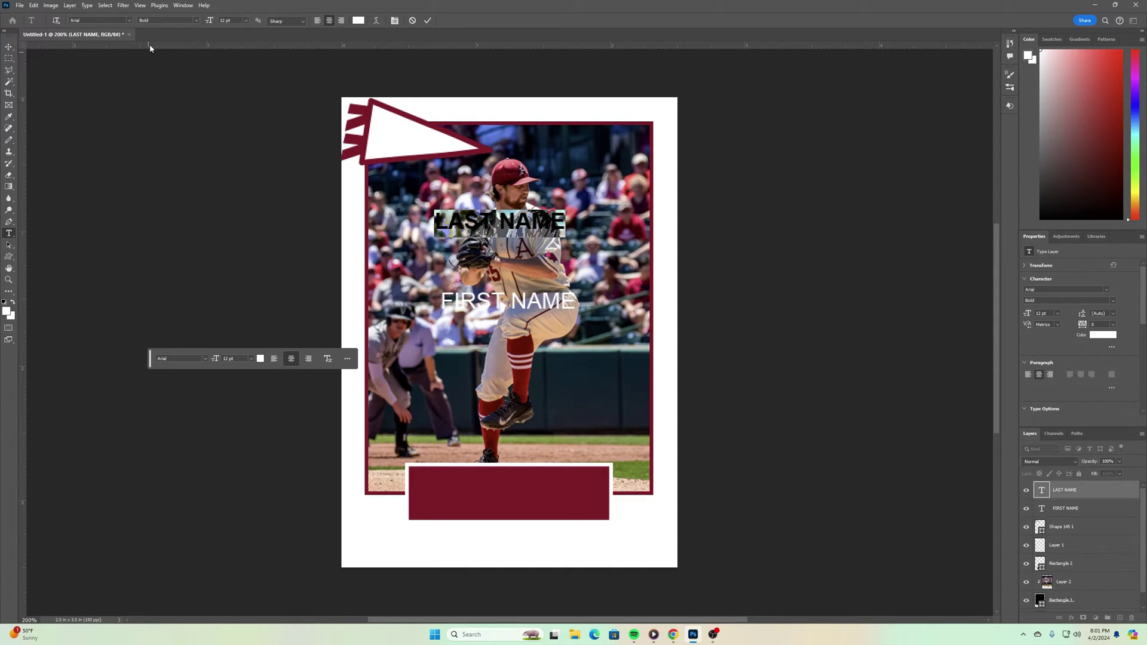
{"action": "left_click", "coordinate": [197, 20]}
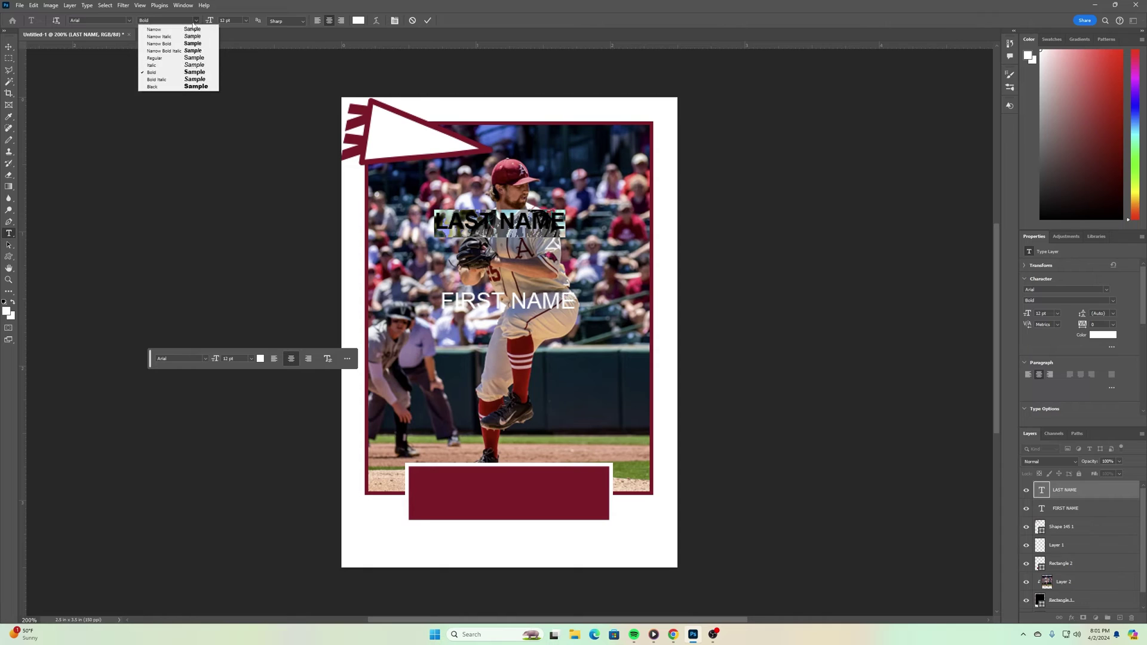
{"action": "left_click", "coordinate": [183, 87]}
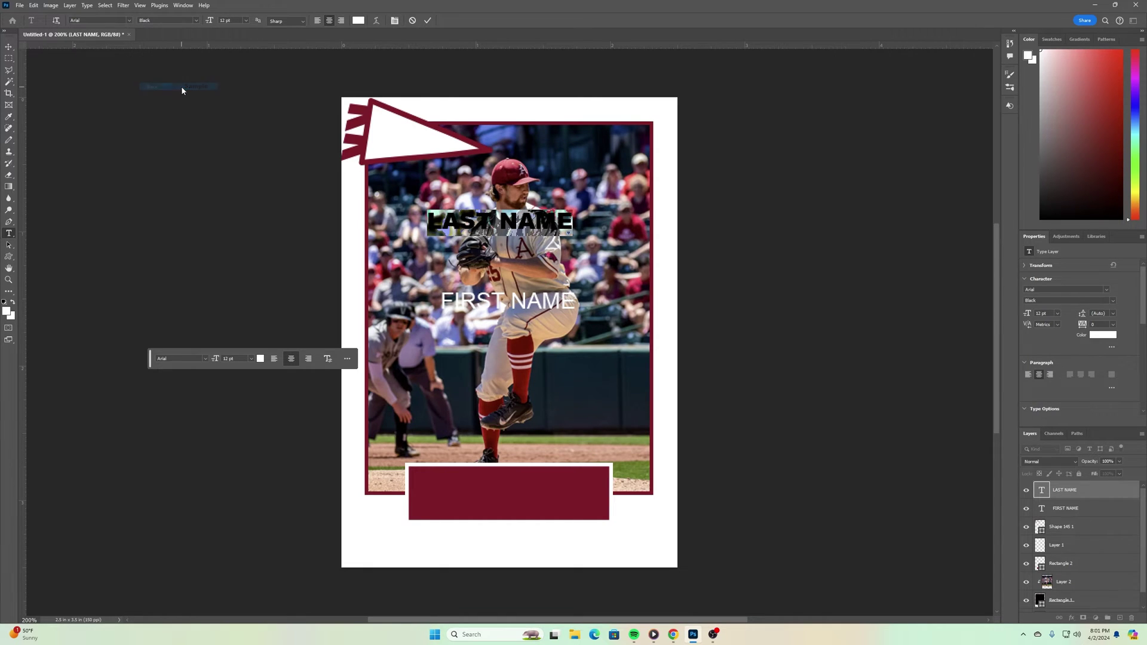
{"action": "left_click", "coordinate": [9, 47]}
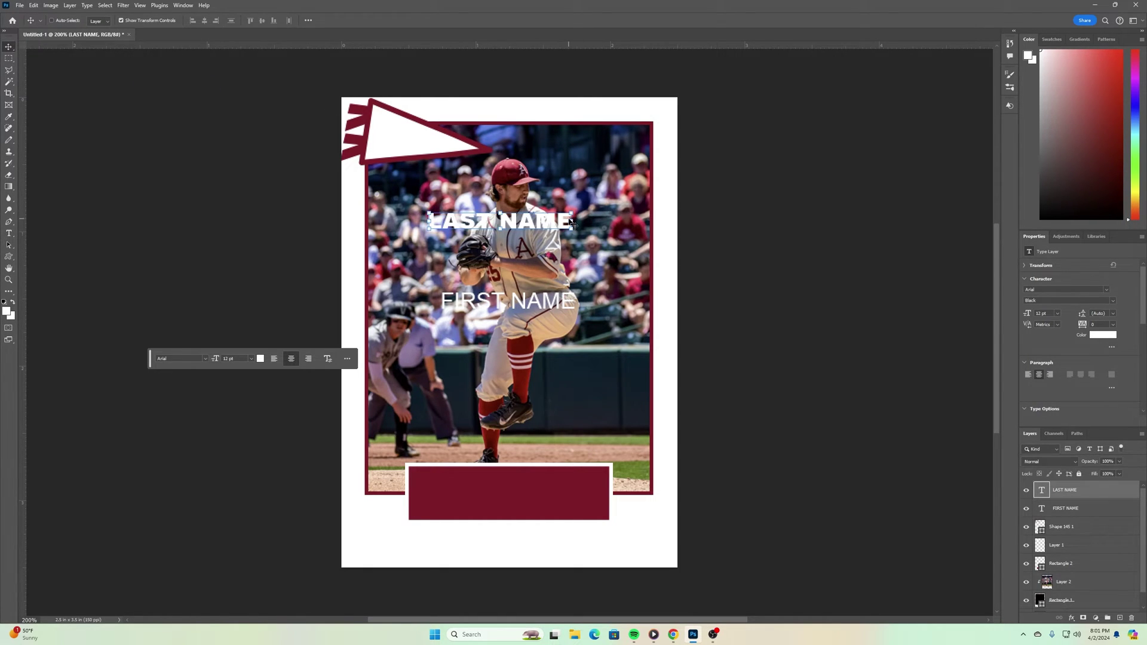
- Move the LAST NAME text into the lower half of the maroon banner and FIRST NAME directly above it
{"action": "left_click_drag", "start_coordinate": [573, 222], "coordinate": [579, 508]}
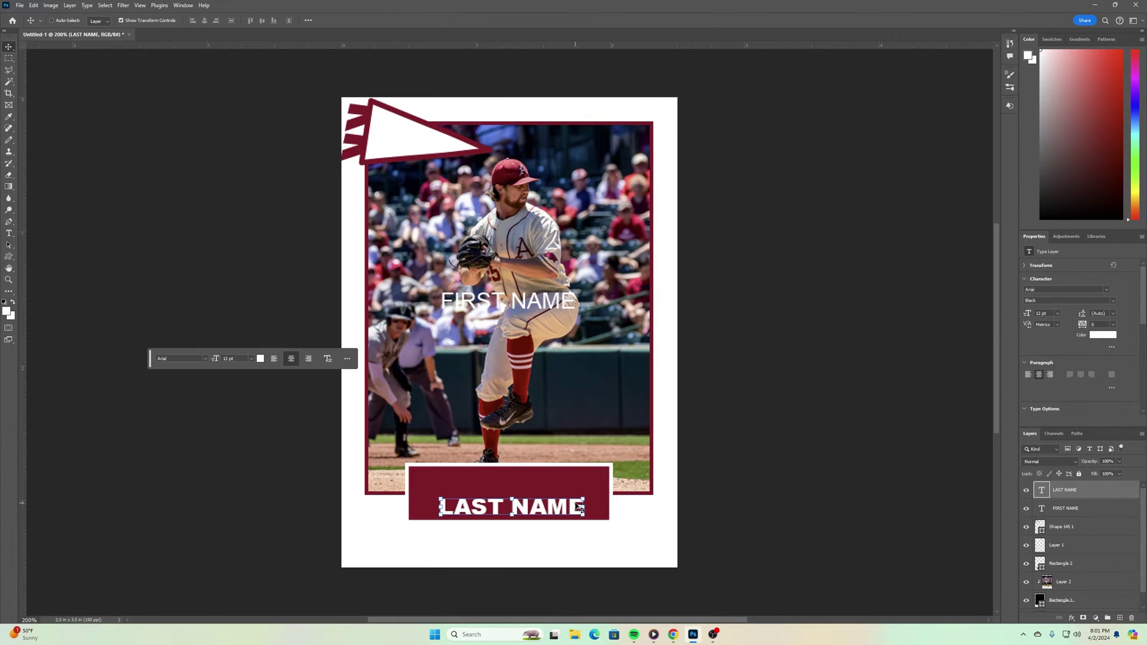
{"action": "left_click", "coordinate": [1069, 509]}
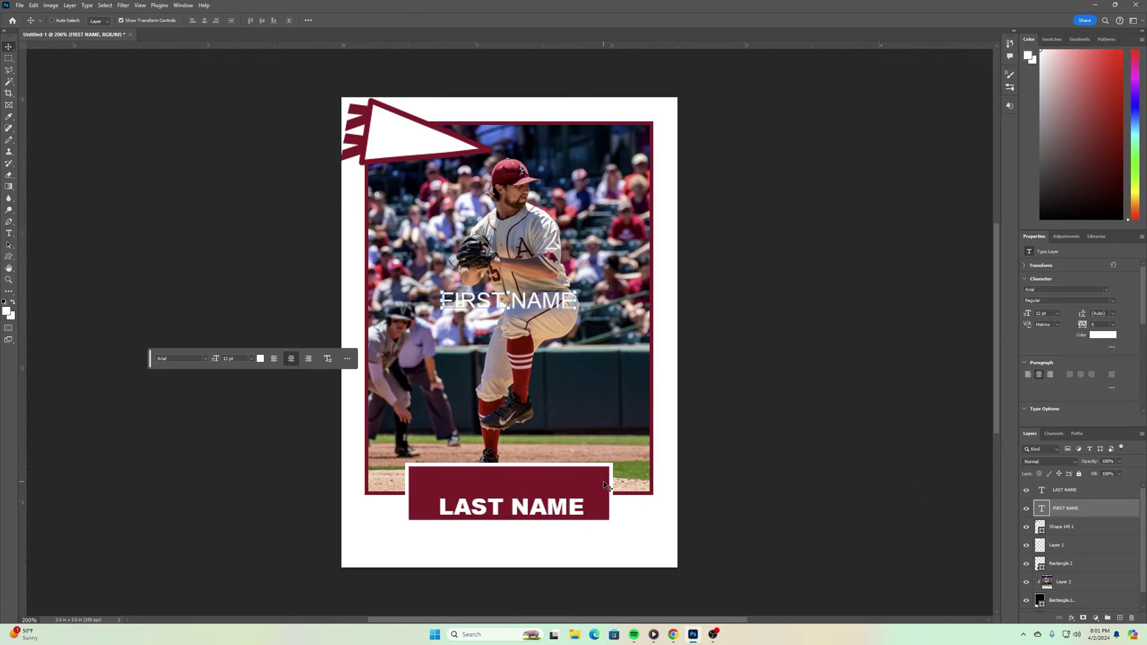
{"action": "left_click_drag", "start_coordinate": [515, 313], "coordinate": [516, 489]}
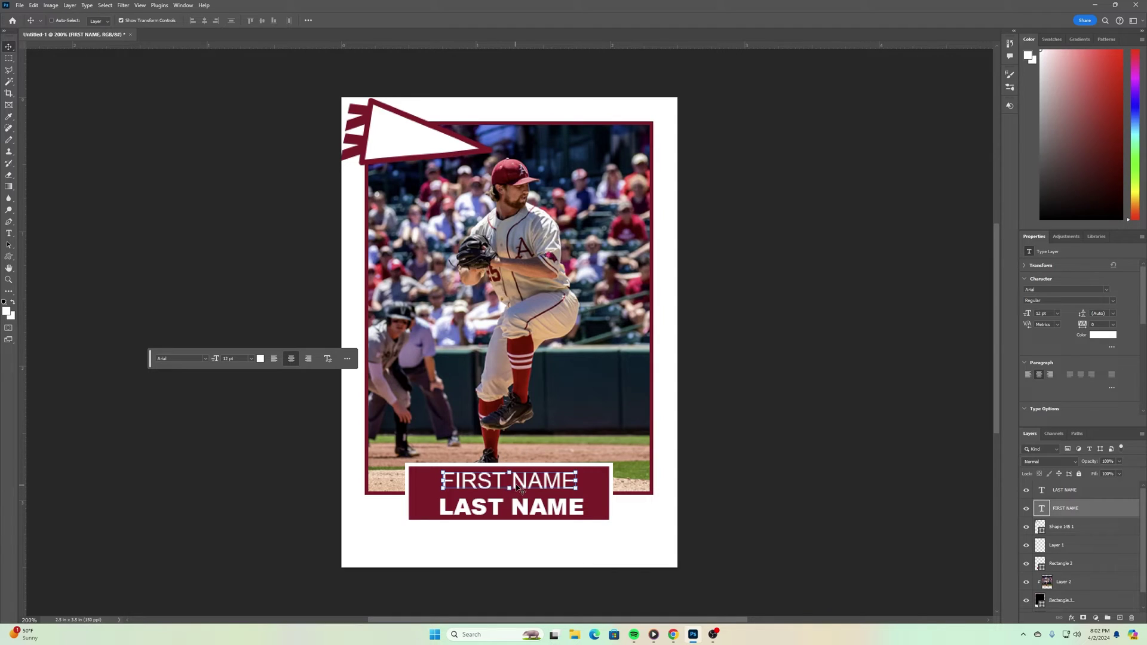
- Move the FIRST NAME line down closer to LAST NAME and nudge both name lines together slightly upward in the banner
{"action": "left_click_drag", "start_coordinate": [520, 487], "coordinate": [524, 488]}
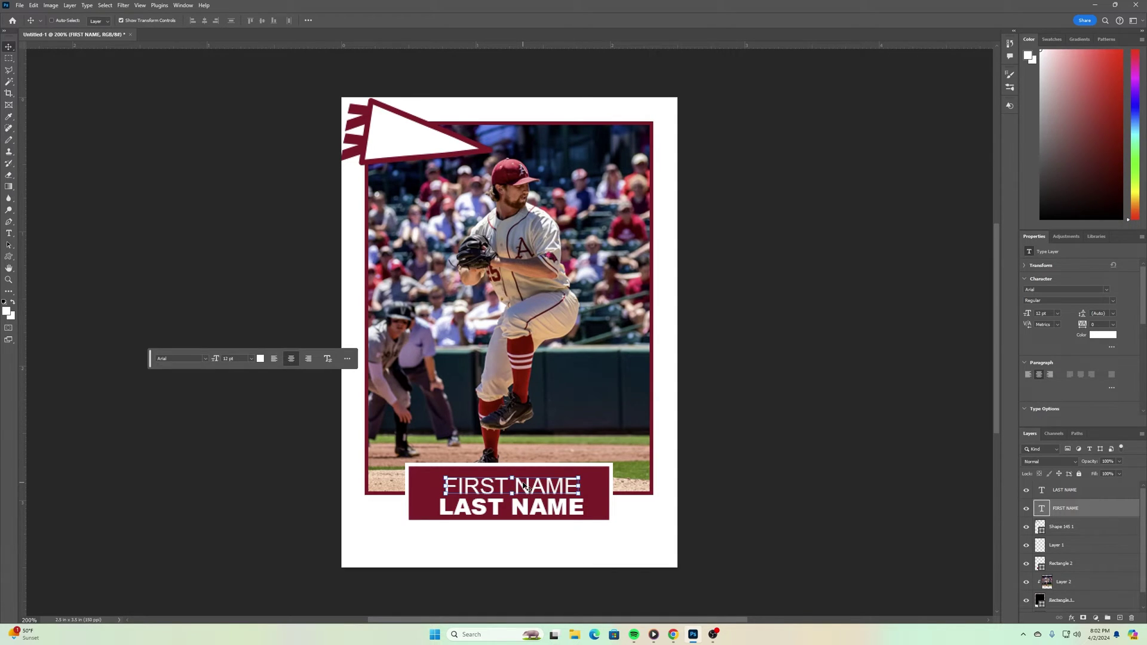
{"action": "key", "text": "Up"}
{"action": "key", "text": "Up"}
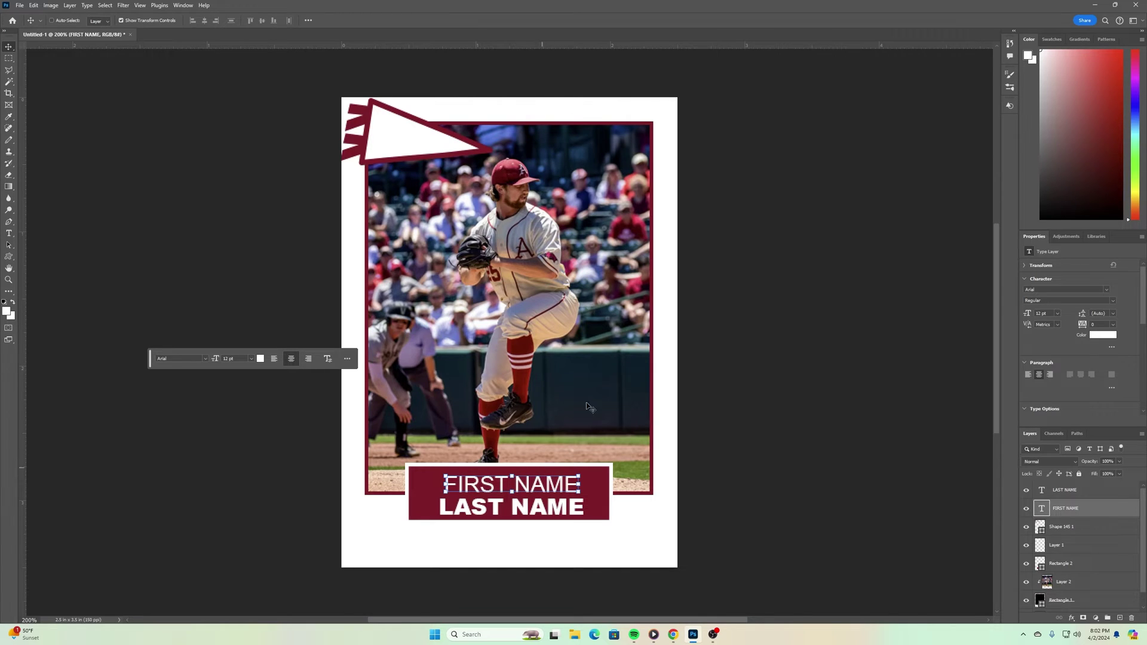
{"action": "left_click", "coordinate": [1083, 490], "text": "shift"}
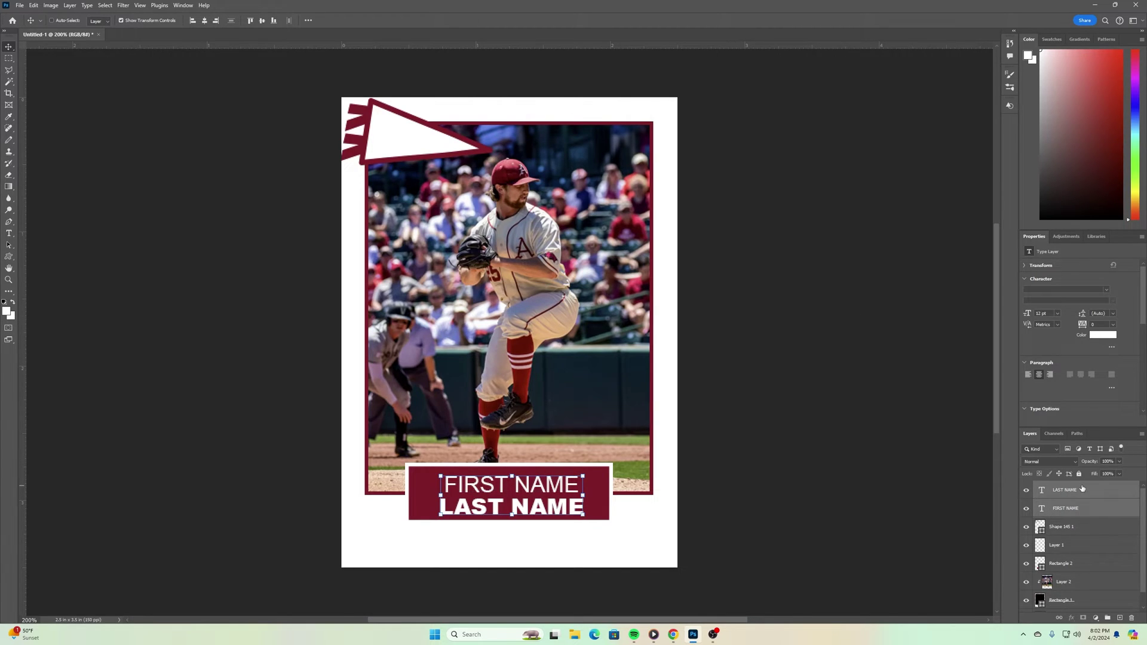
{"action": "key", "text": "Up"}
{"action": "key", "text": "Up"}
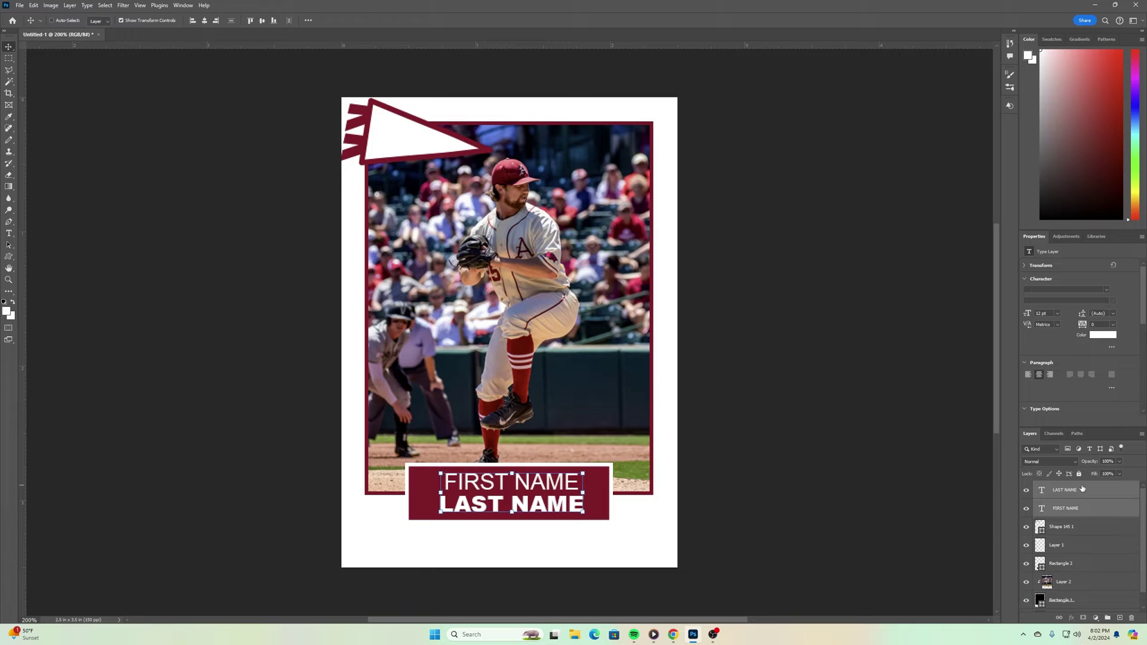
{"action": "key", "text": "Down"}
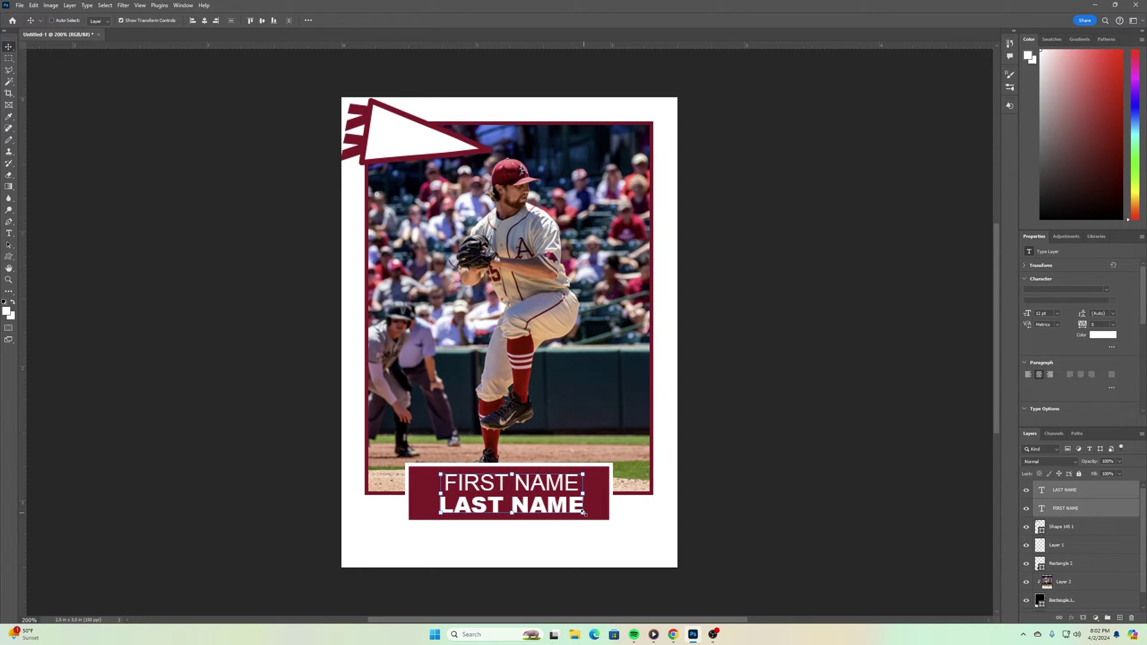
- Scale the FIRST NAME and LAST NAME lines together to about 90% inside the maroon banner and commit the transform
{"action": "left_click_drag", "start_coordinate": [581, 514], "coordinate": [562, 508]}
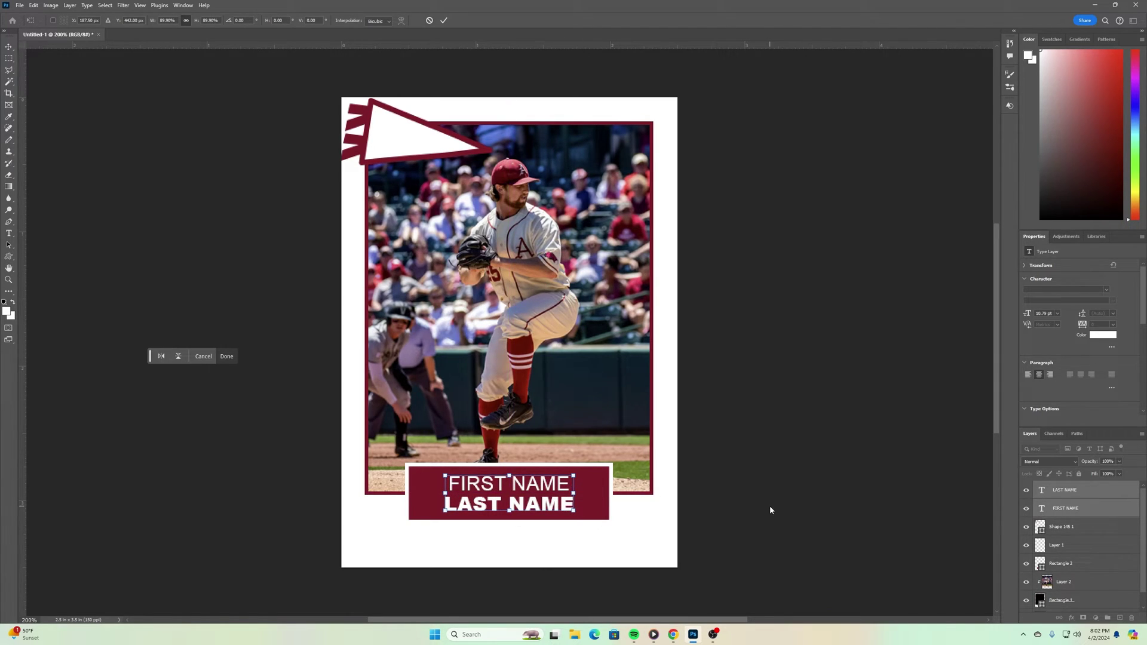
{"action": "key", "text": "Up"}
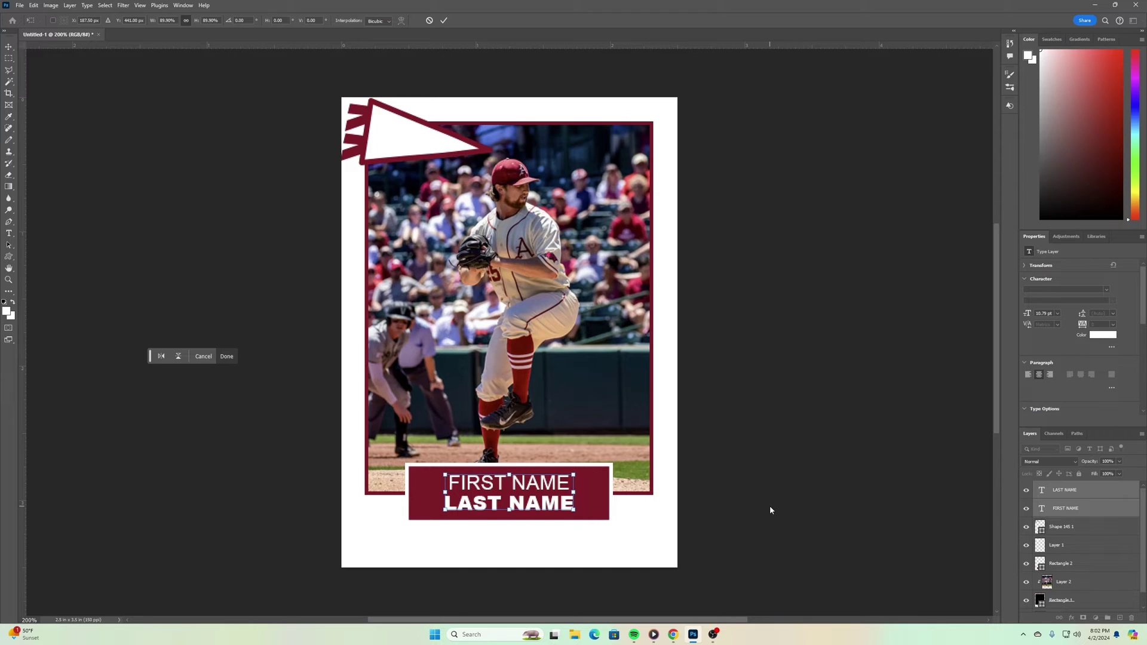
{"action": "key", "text": "Down"}
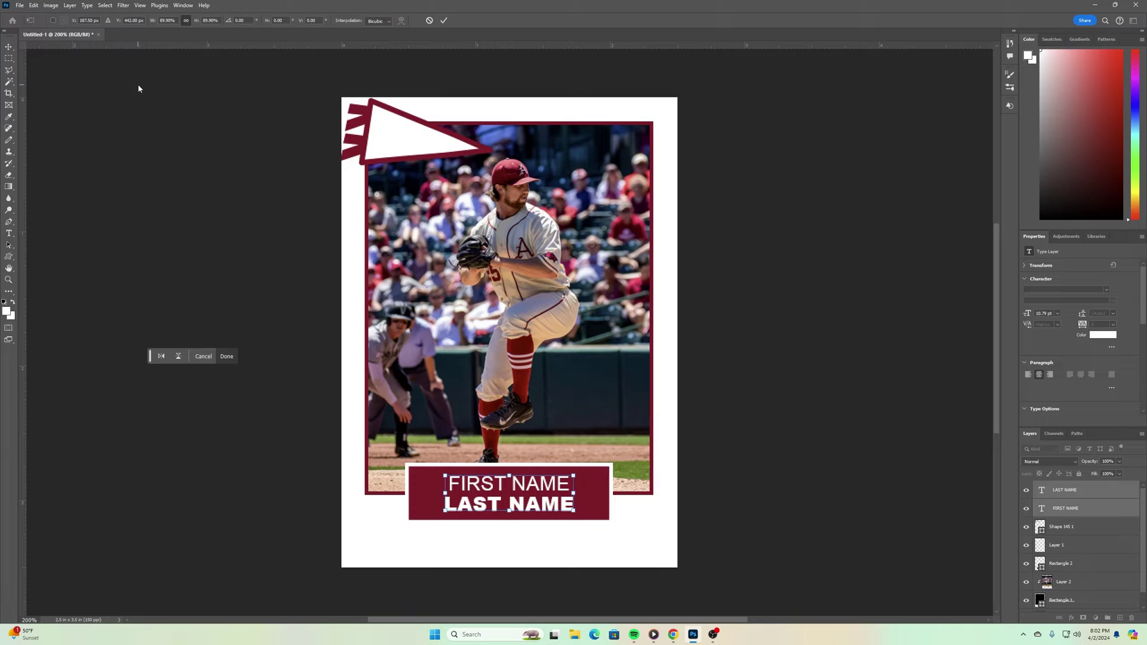
{"action": "key", "text": "Return"}
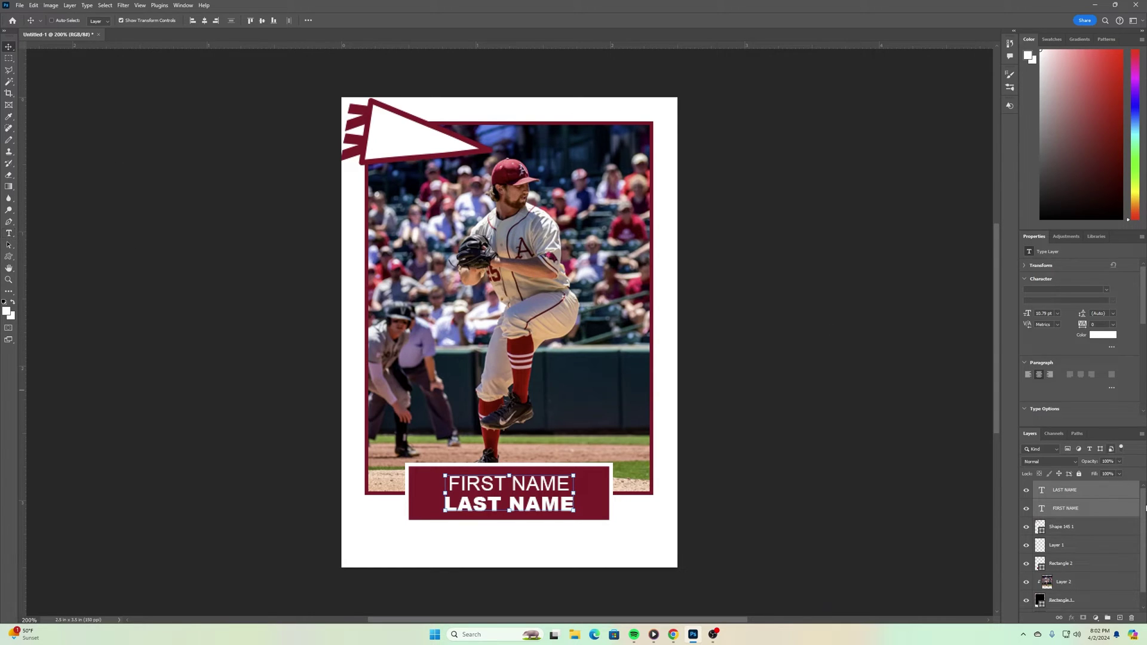
- Add a text line reading TEAM in Bebas Neue Regular on a new layer above LAST NAME, over the photo's crowd area
{"action": "left_click", "coordinate": [1098, 491]}
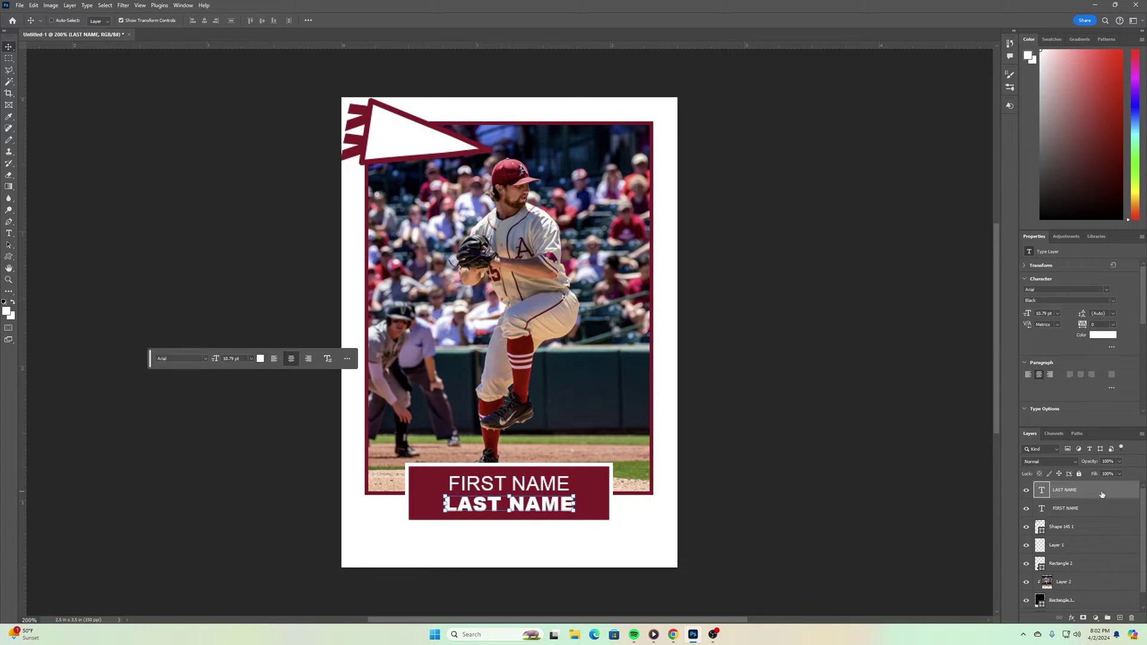
{"action": "left_click", "coordinate": [1120, 618]}
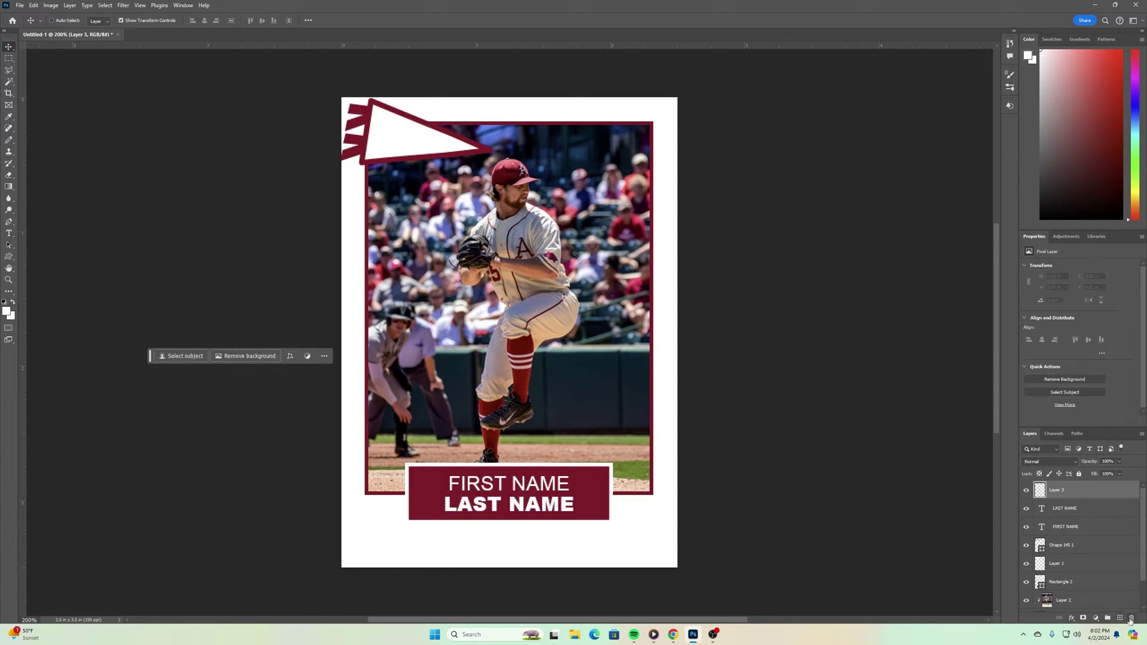
{"action": "left_click", "coordinate": [10, 235]}
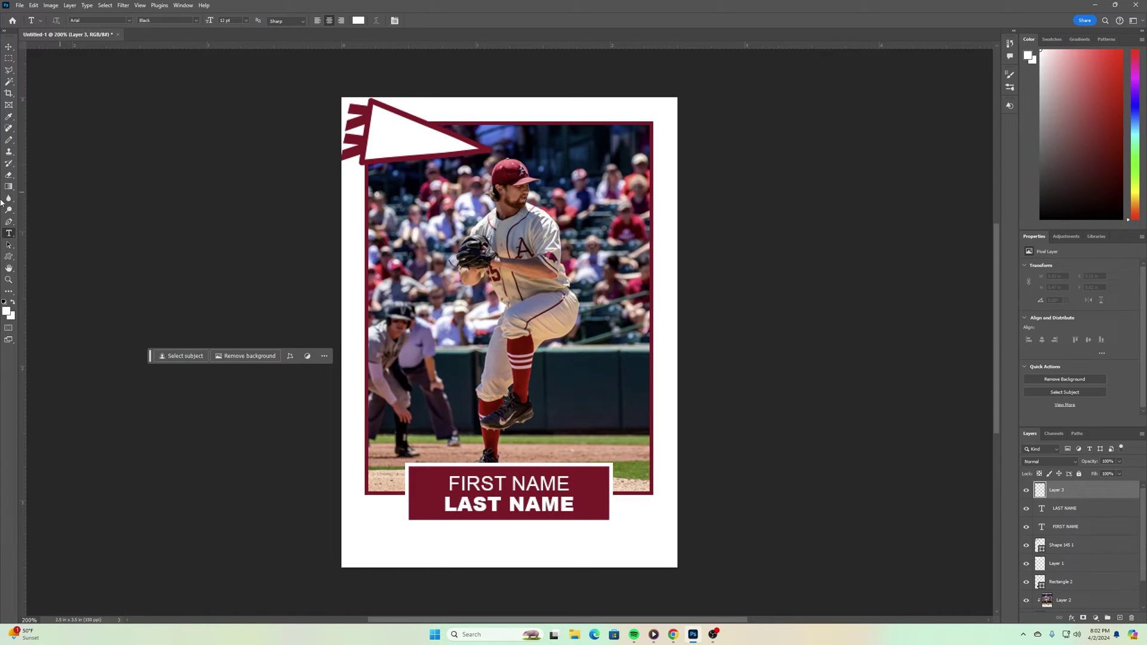
{"action": "left_click", "coordinate": [421, 225]}
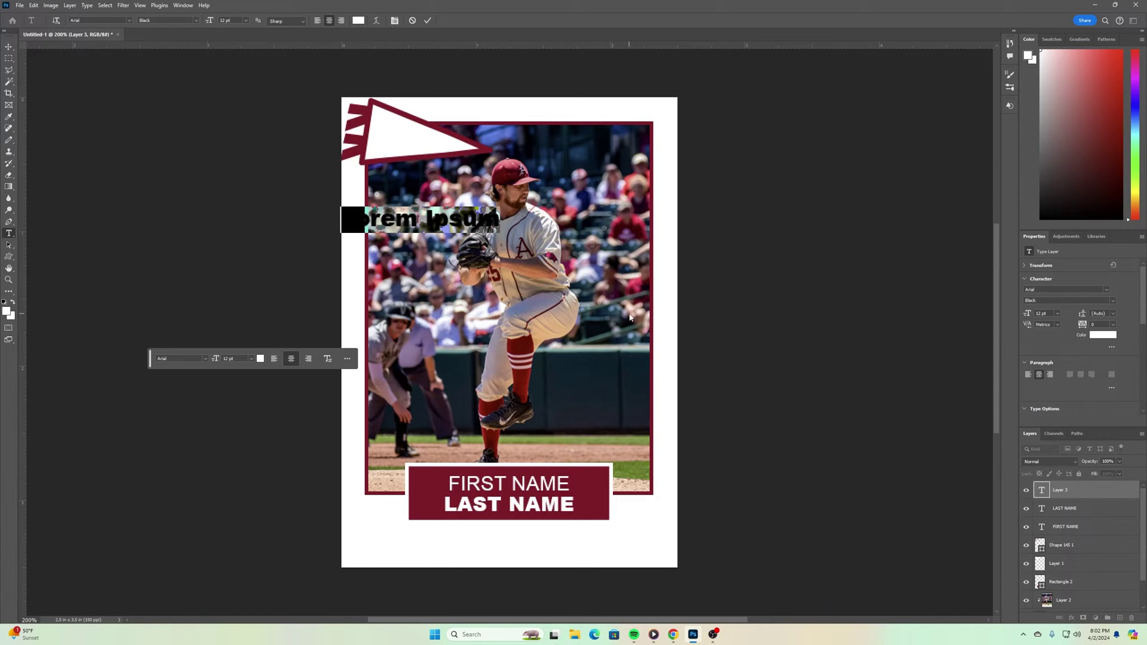
{"action": "left_click", "coordinate": [130, 21]}
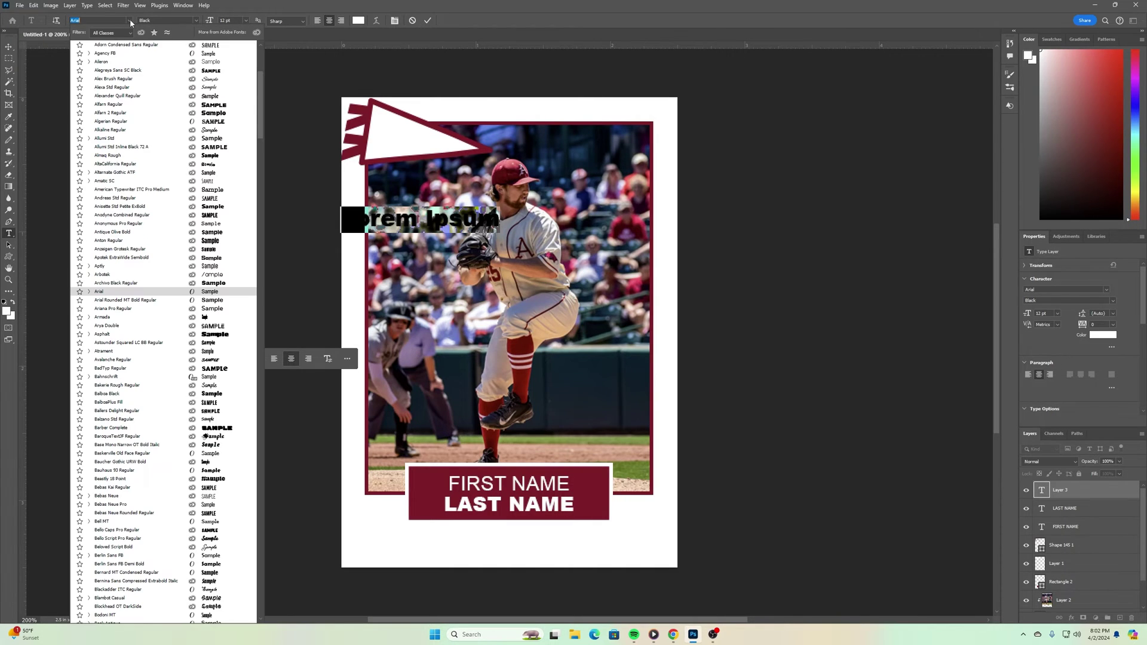
{"action": "type", "text": "BEBA"}
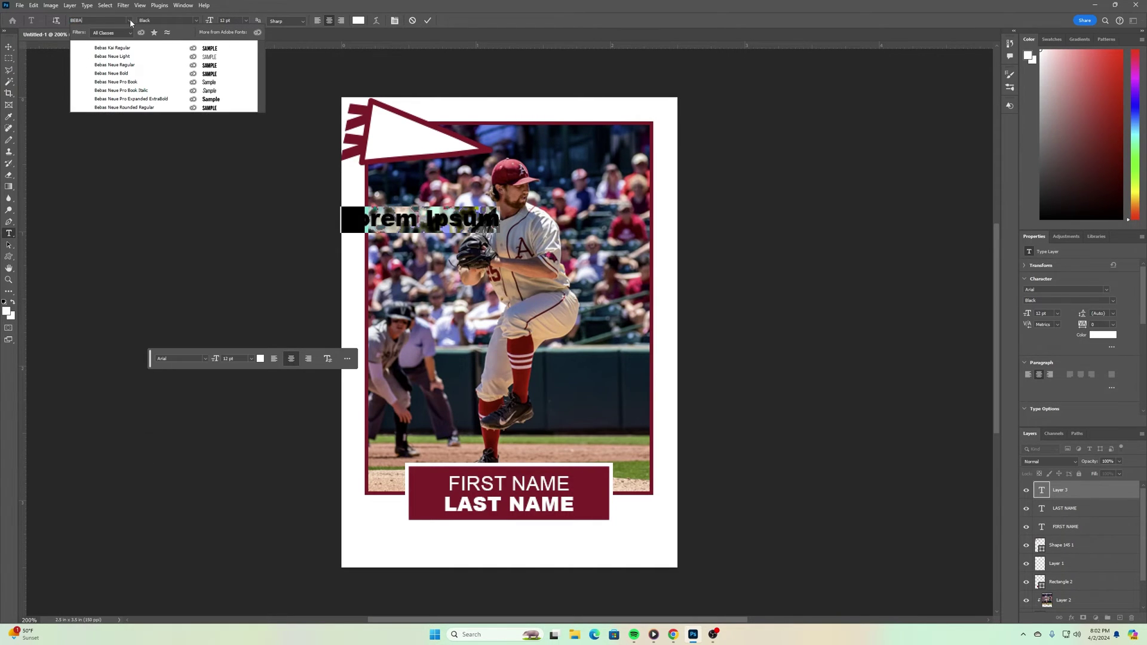
{"action": "type", "text": "S"}
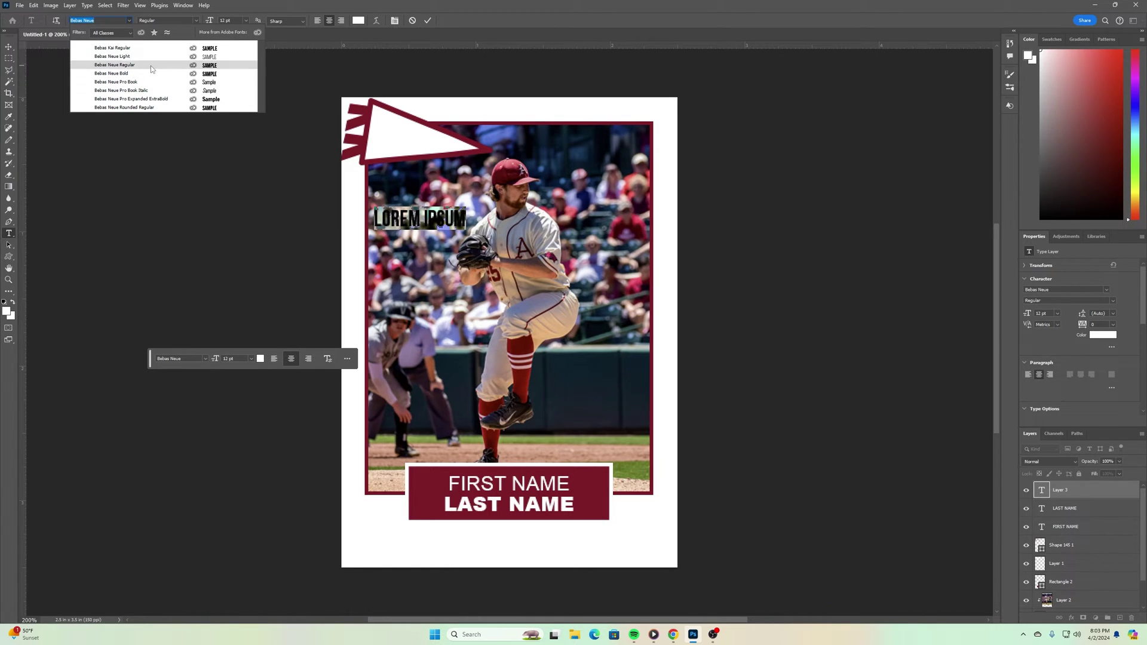
{"action": "left_click", "coordinate": [151, 66]}
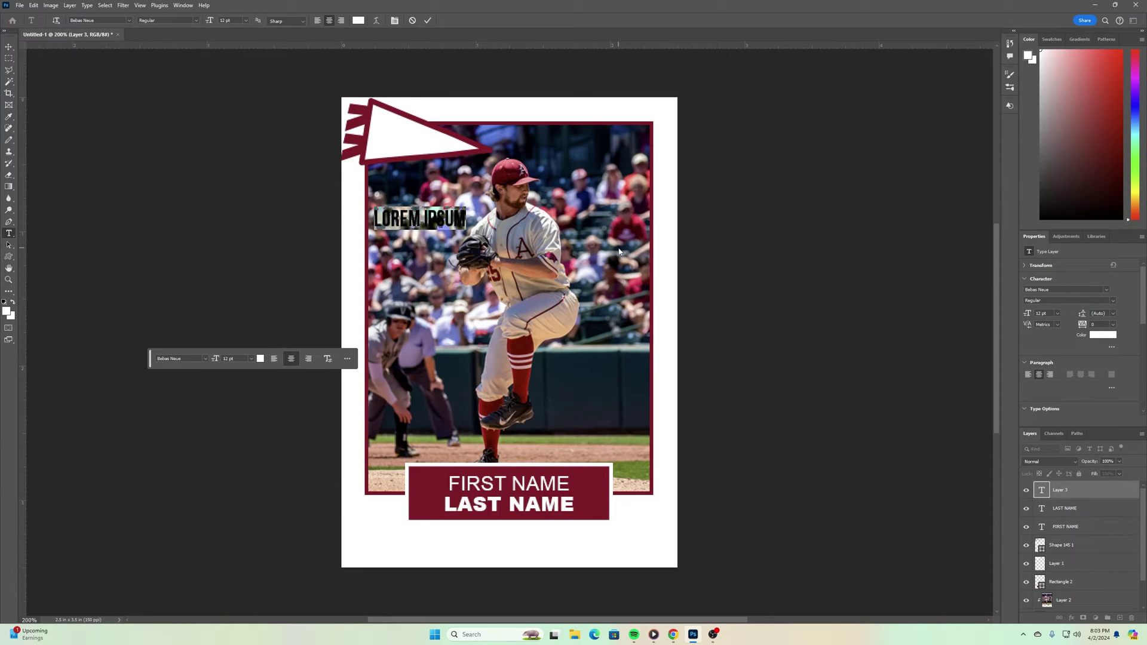
{"action": "type", "text": "TEAM"}
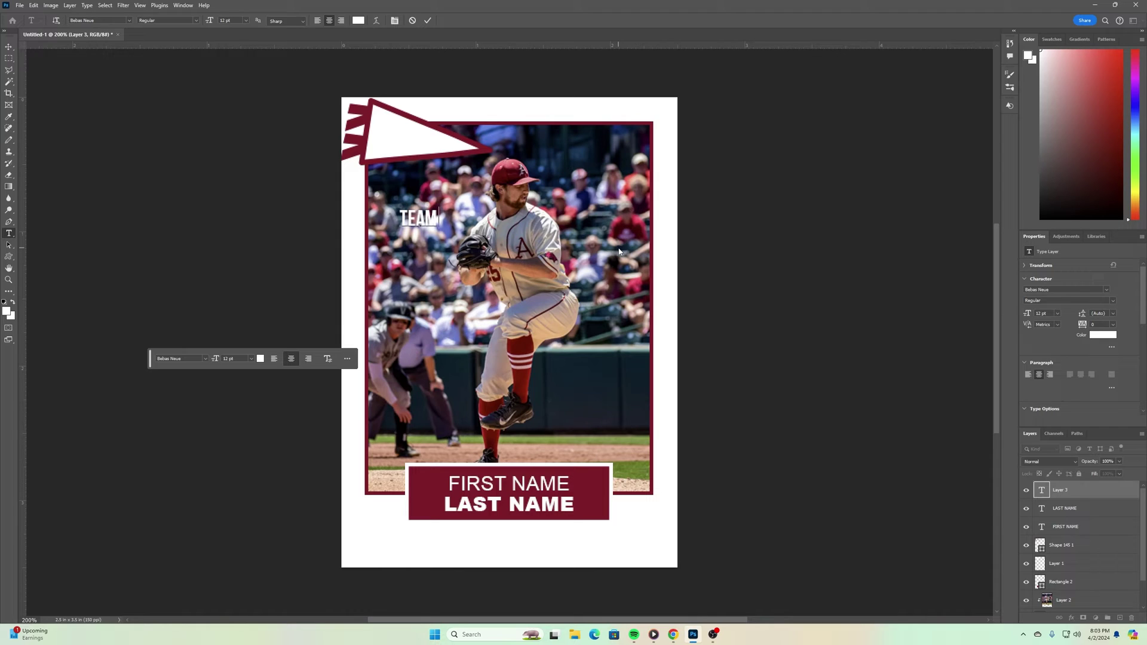
- Enlarge the TEAM text to about 213%, giving a font size of about 25.6 pt
{"action": "left_click", "coordinate": [9, 47]}
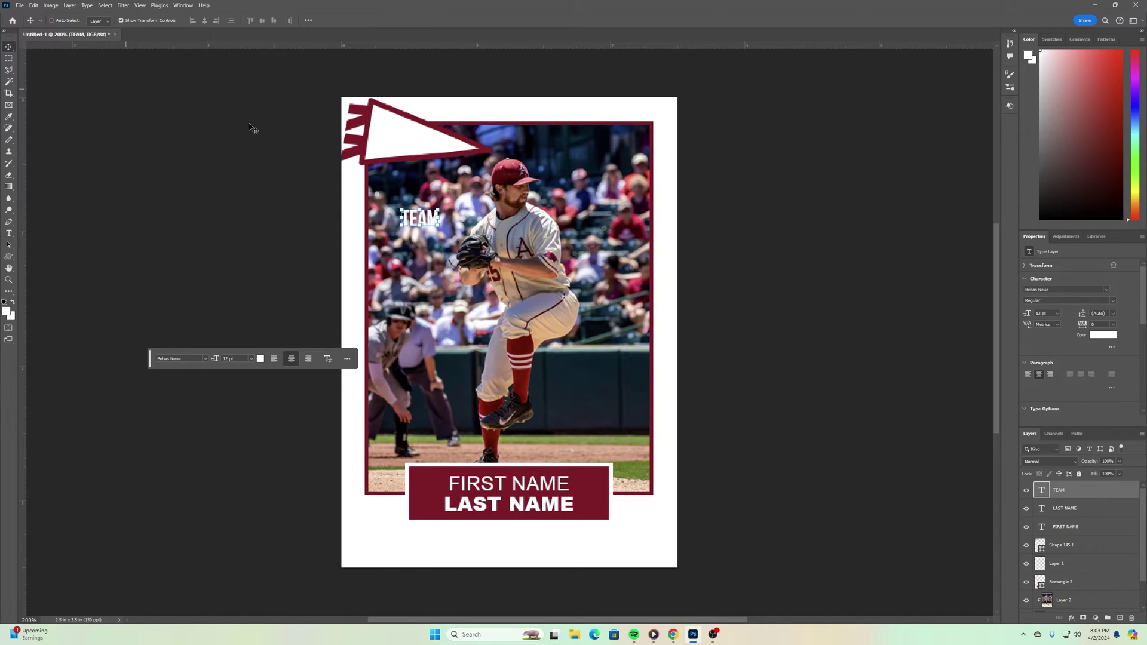
{"action": "left_click_drag", "start_coordinate": [439, 211], "coordinate": [527, 209]}
{"action": "key", "text": "ctrl+t"}
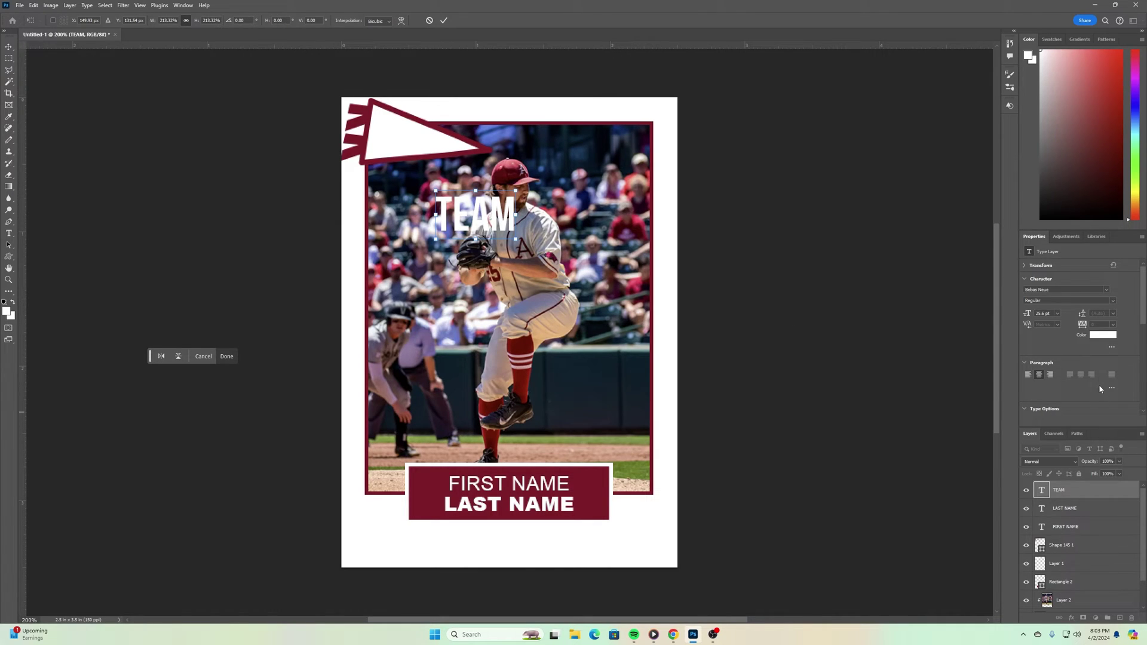
- Recolor the whole TEAM text with the maroon #8a0226 sampled from the pennant's outline
{"action": "double_click", "coordinate": [1046, 489]}
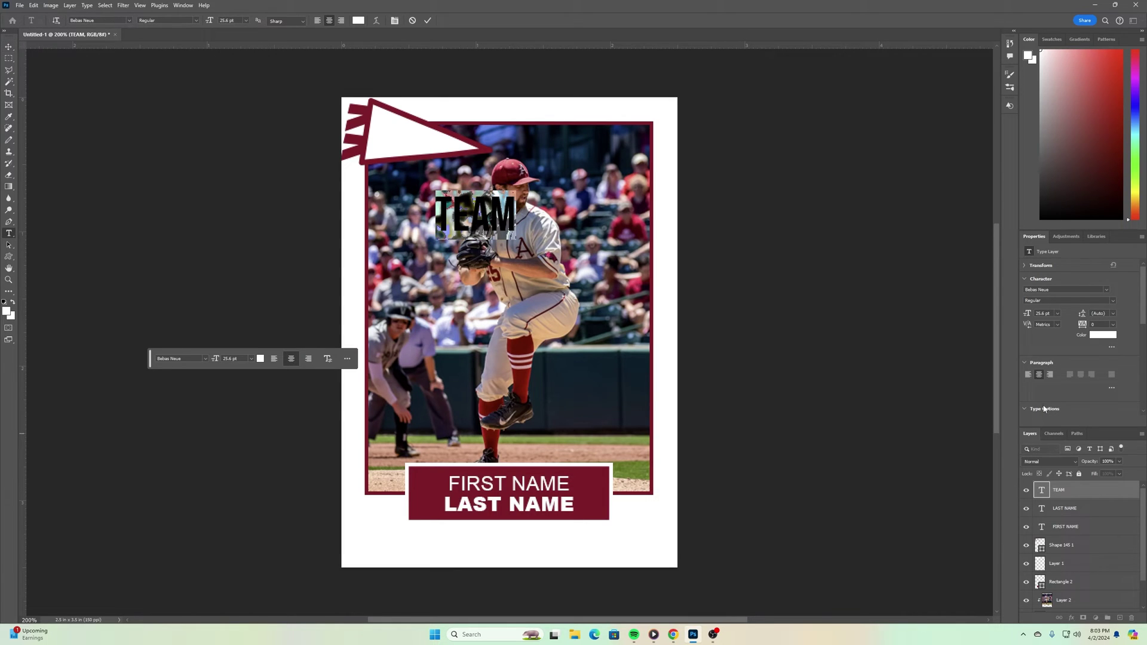
{"action": "left_click", "coordinate": [1103, 335]}
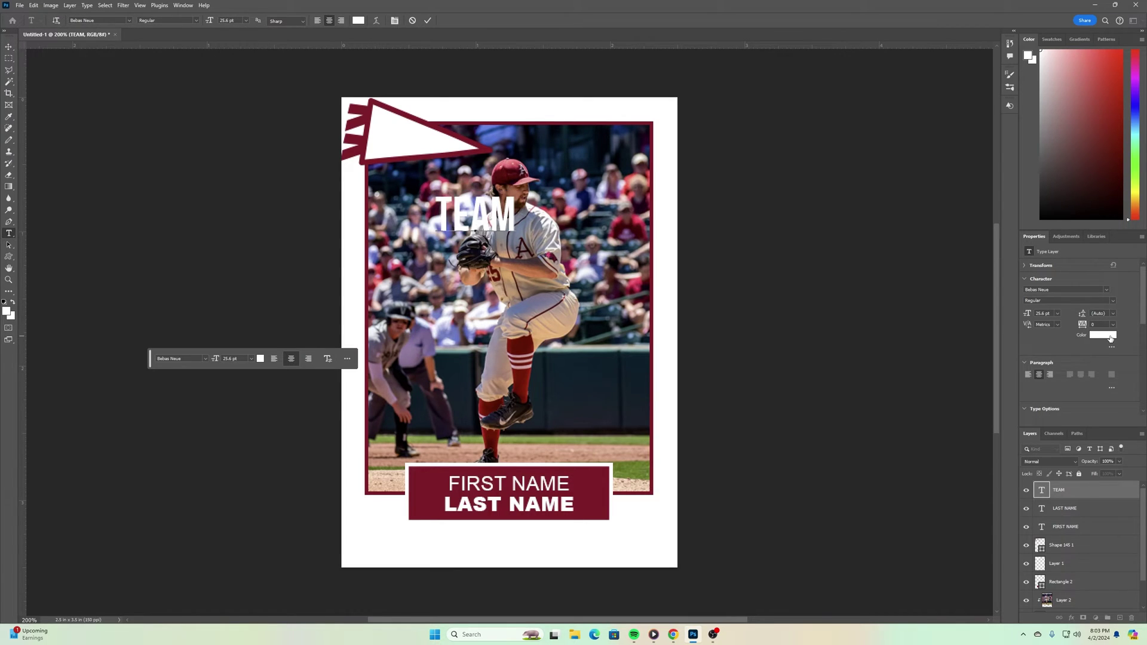
{"action": "left_click", "coordinate": [484, 149]}
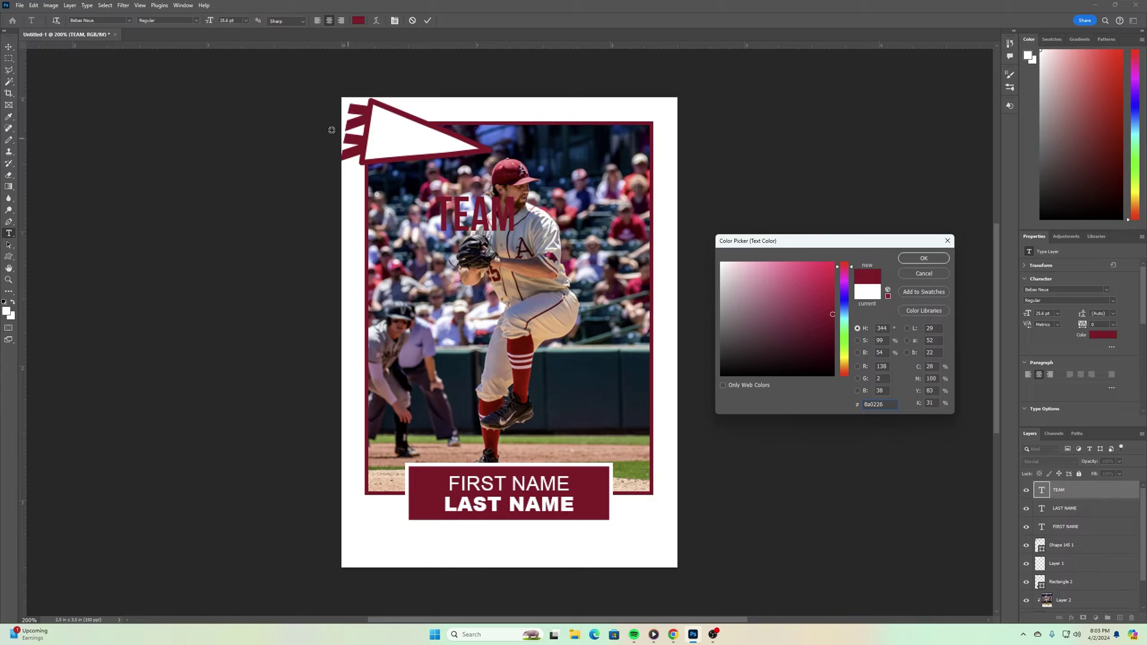
{"action": "left_click", "coordinate": [917, 258]}
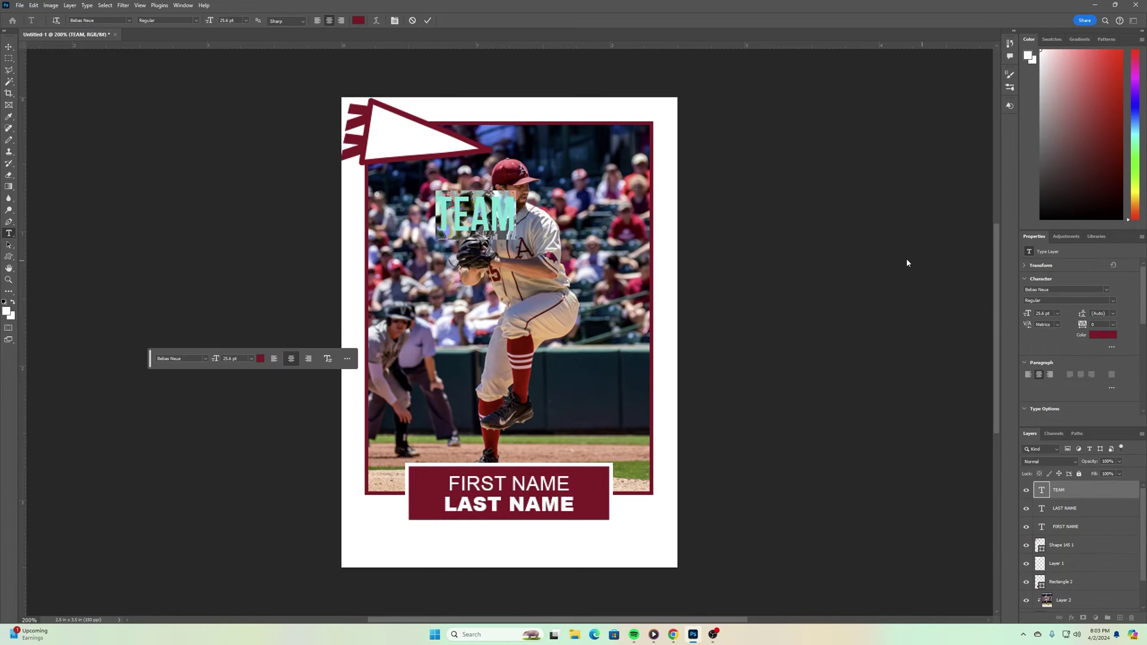
{"action": "left_click", "coordinate": [9, 46]}
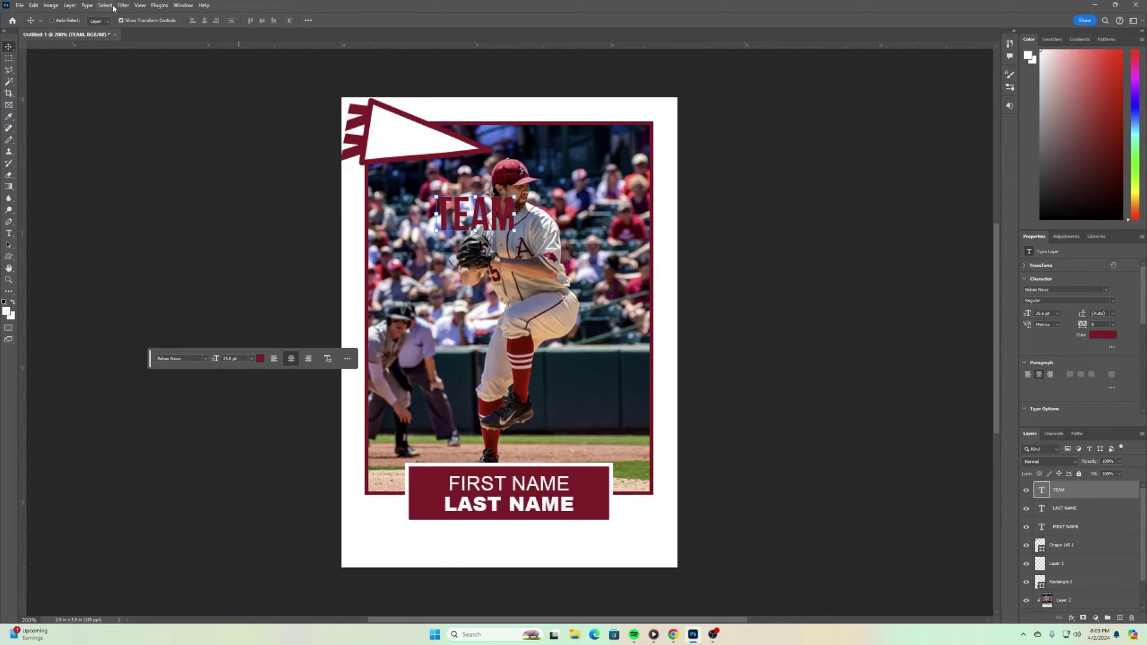
- Warp the TEAM text with the horizontal Arc style, using 0% bend and -56% horizontal distortion so it tapers like the pennant
{"action": "double_click", "coordinate": [1042, 491]}
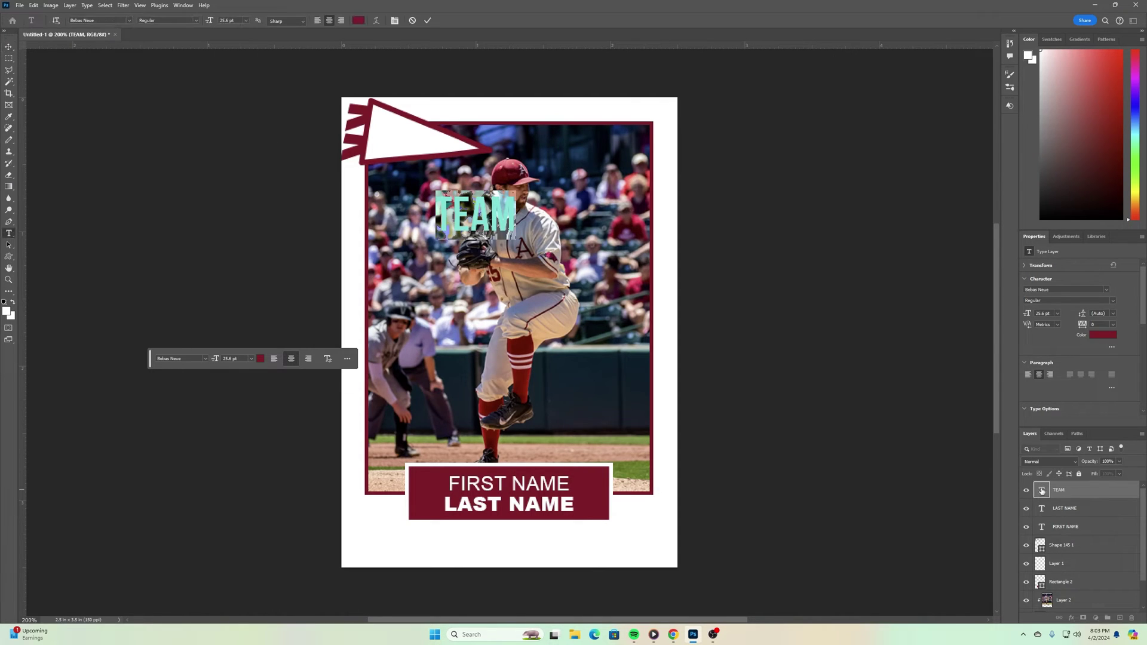
{"action": "left_click", "coordinate": [377, 21]}
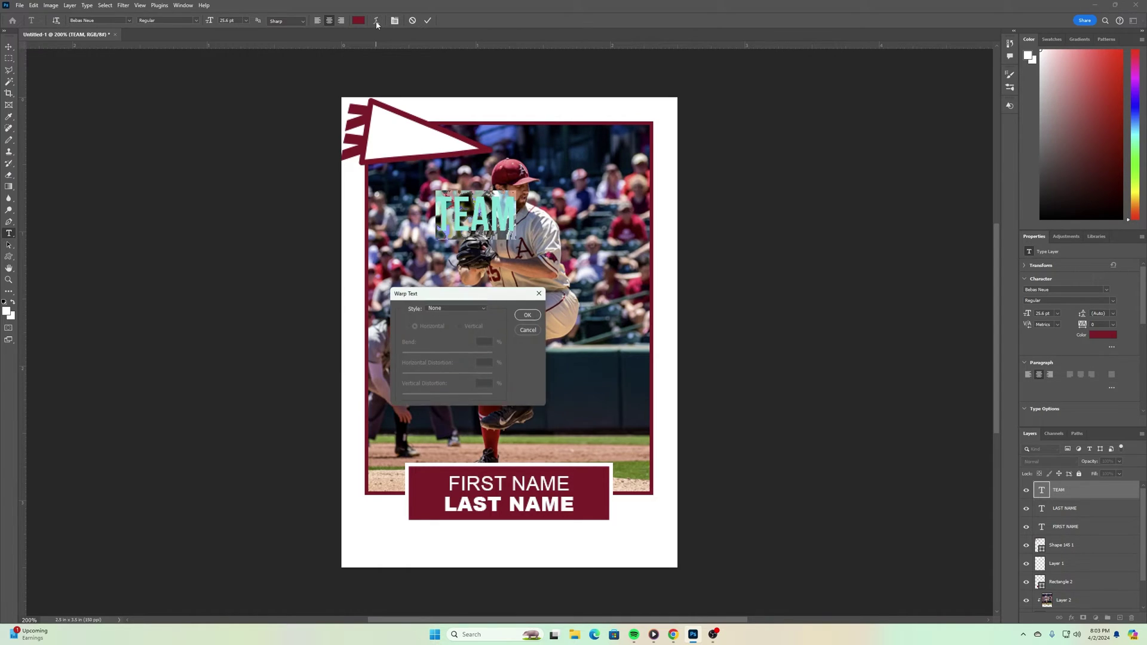
{"action": "left_click", "coordinate": [478, 309]}
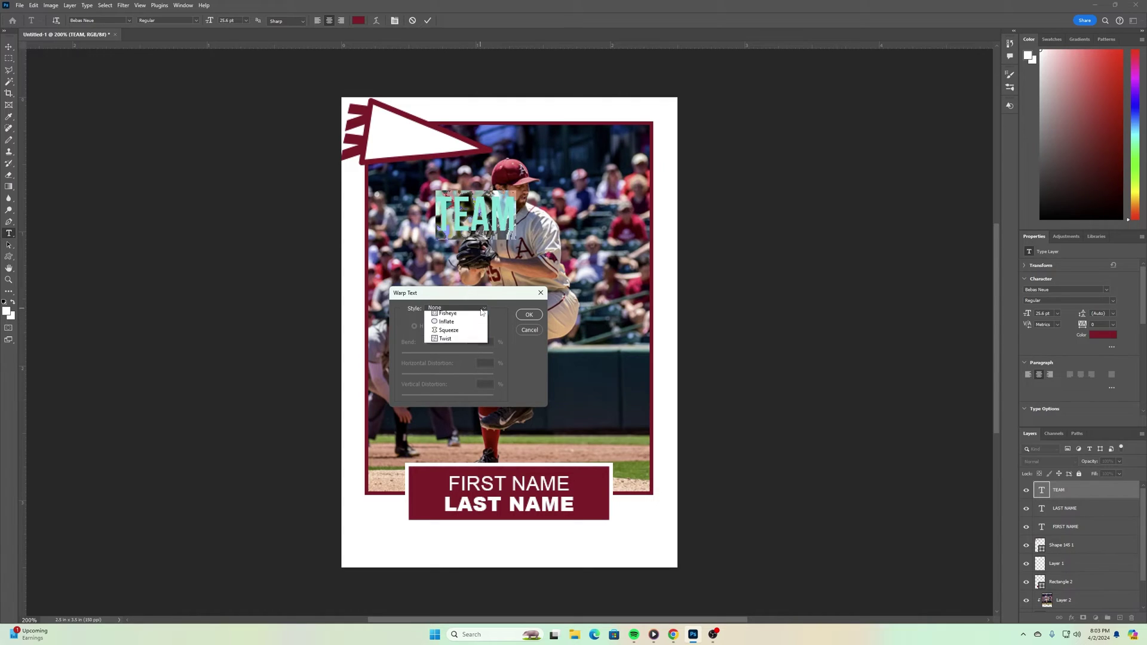
{"action": "left_click", "coordinate": [475, 333]}
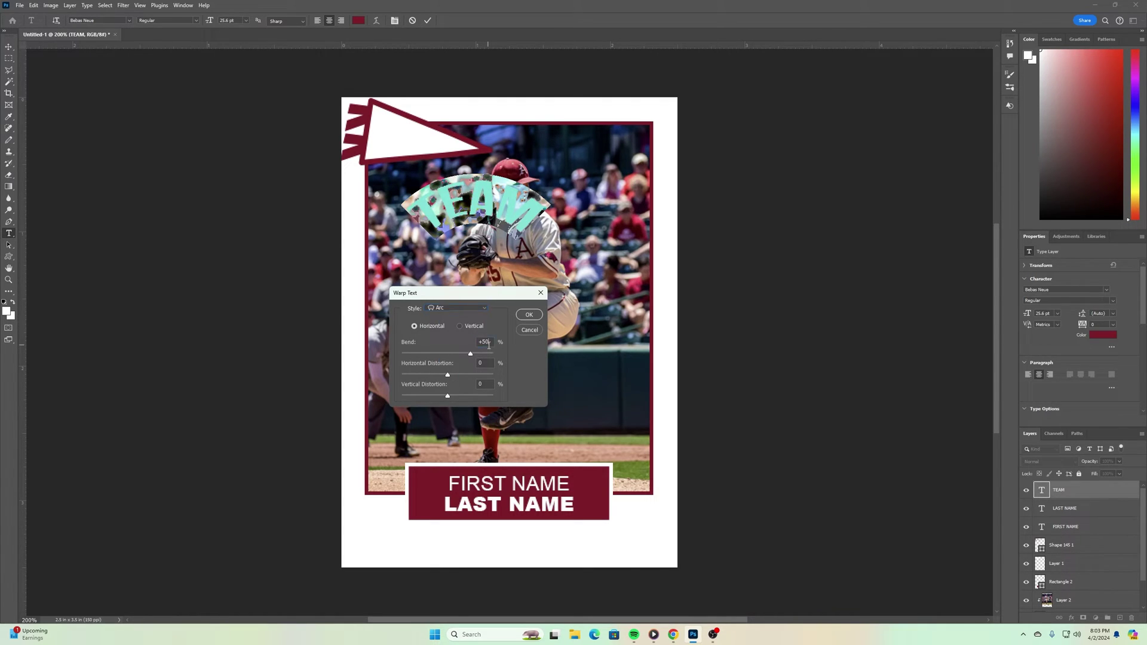
{"action": "left_click_drag", "start_coordinate": [489, 342], "coordinate": [472, 341]}
{"action": "type", "text": "0"}
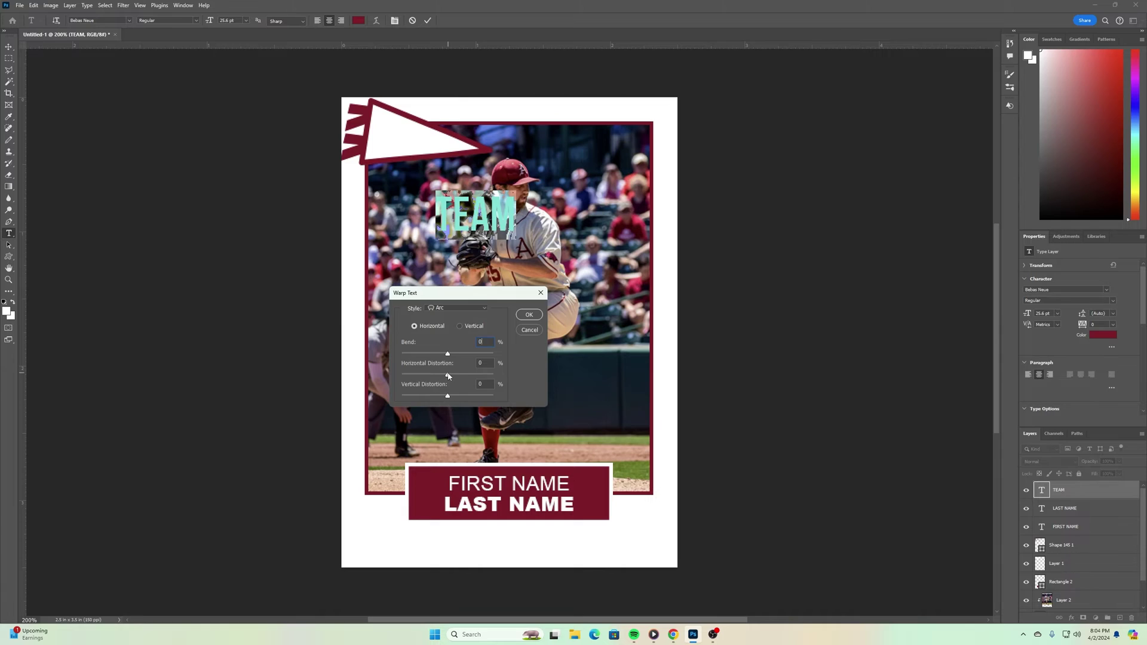
{"action": "left_click_drag", "start_coordinate": [447, 375], "coordinate": [425, 360]}
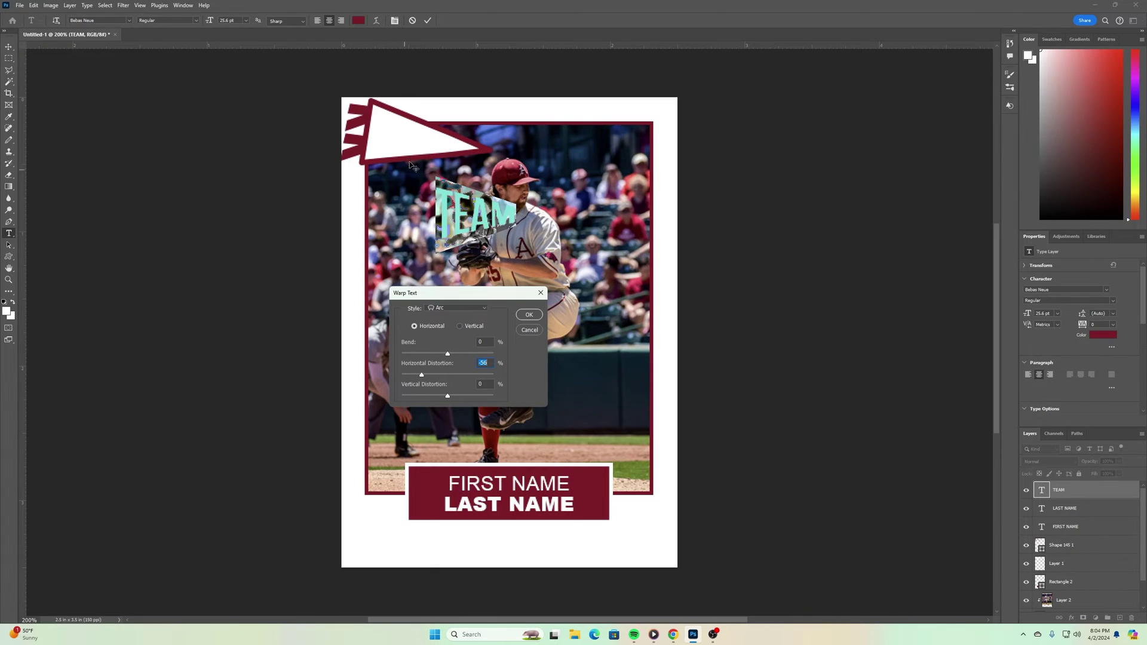
{"action": "left_click", "coordinate": [529, 315]}
- Place the warped TEAM text inside the white pennant, scaled to about 82% and rotated about 8.5° to follow its slope
{"action": "left_click", "coordinate": [9, 46]}
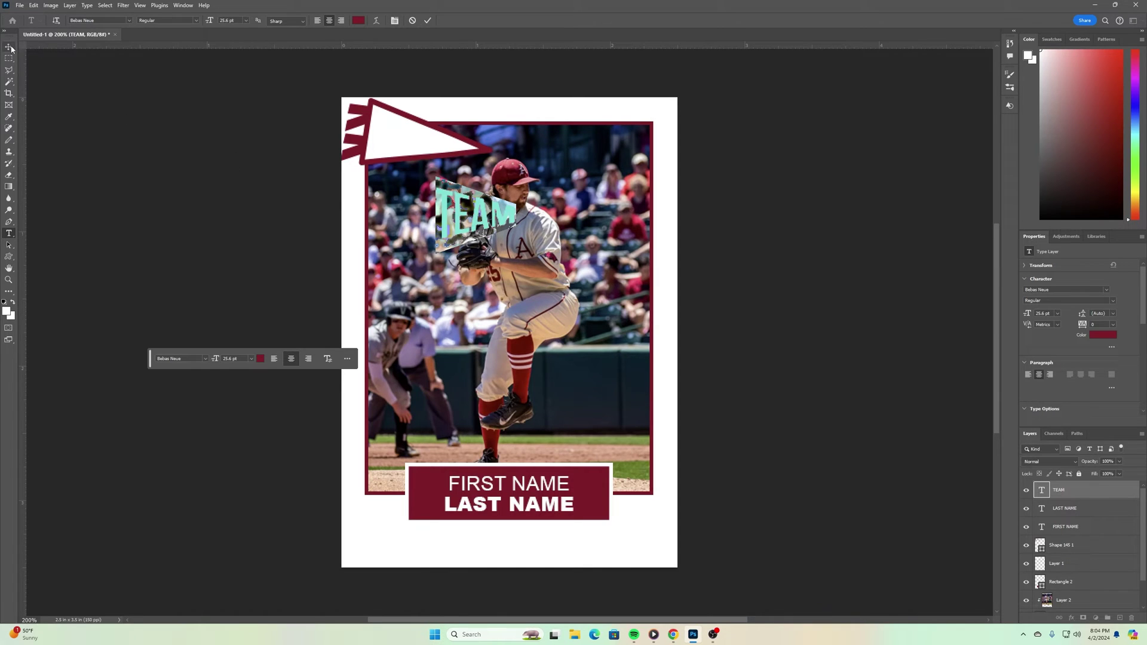
{"action": "left_click_drag", "start_coordinate": [445, 206], "coordinate": [389, 138]}
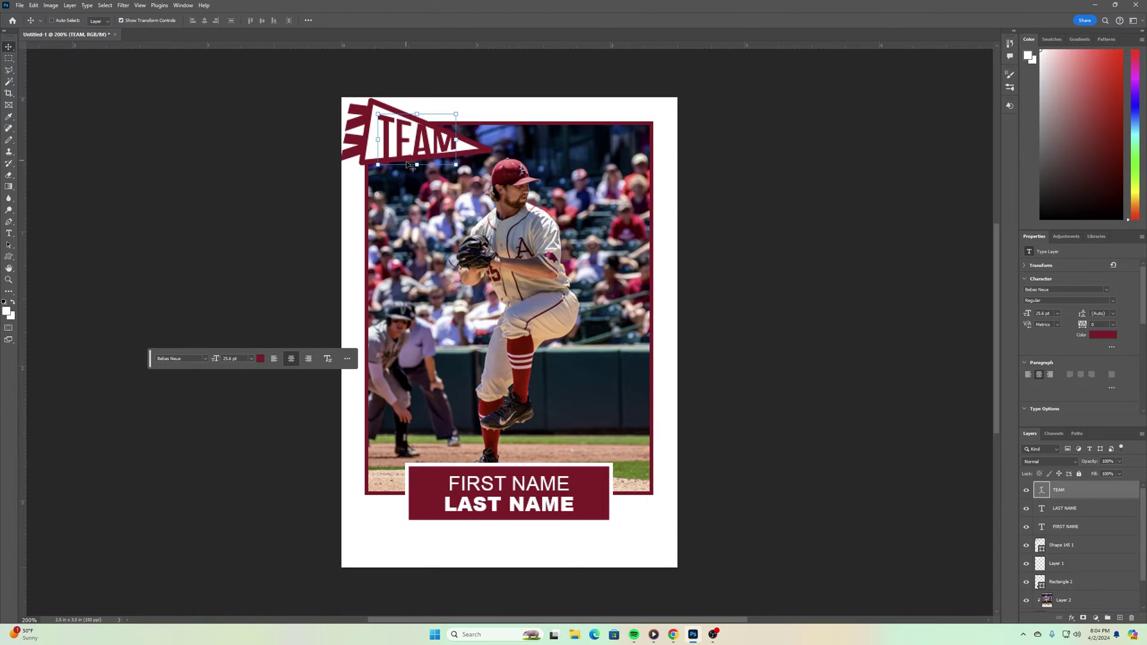
{"action": "key", "text": "ctrl+t"}
{"action": "left_click_drag", "start_coordinate": [457, 179], "coordinate": [438, 150]}
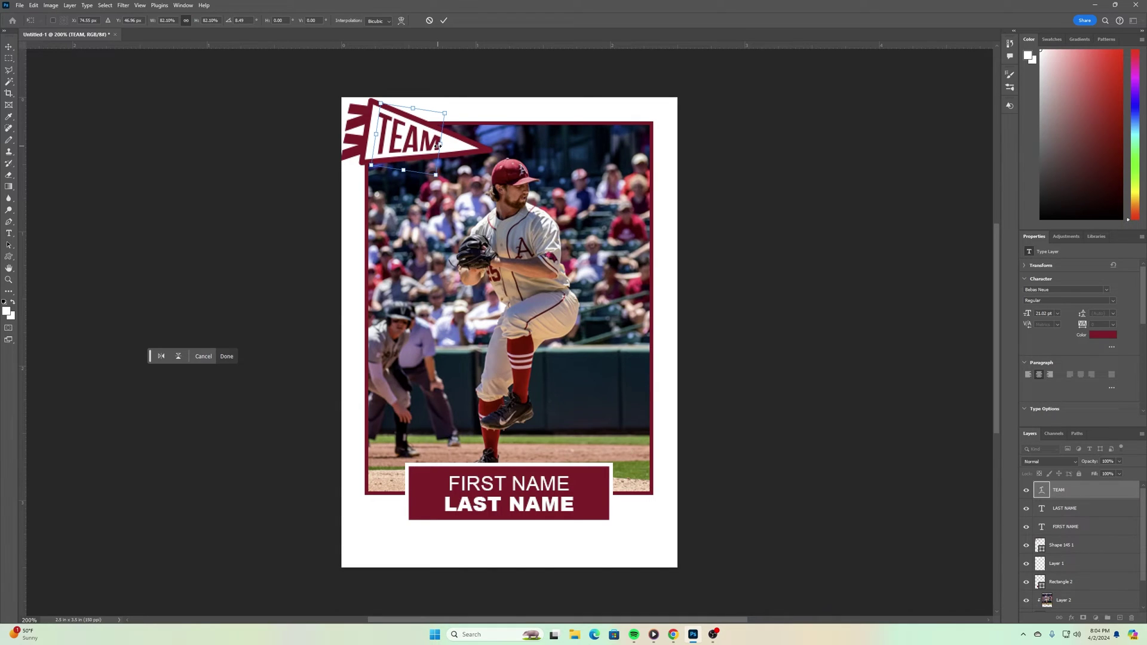
{"action": "left_click_drag", "start_coordinate": [438, 145], "coordinate": [438, 145]}
{"action": "key", "text": "Return"}
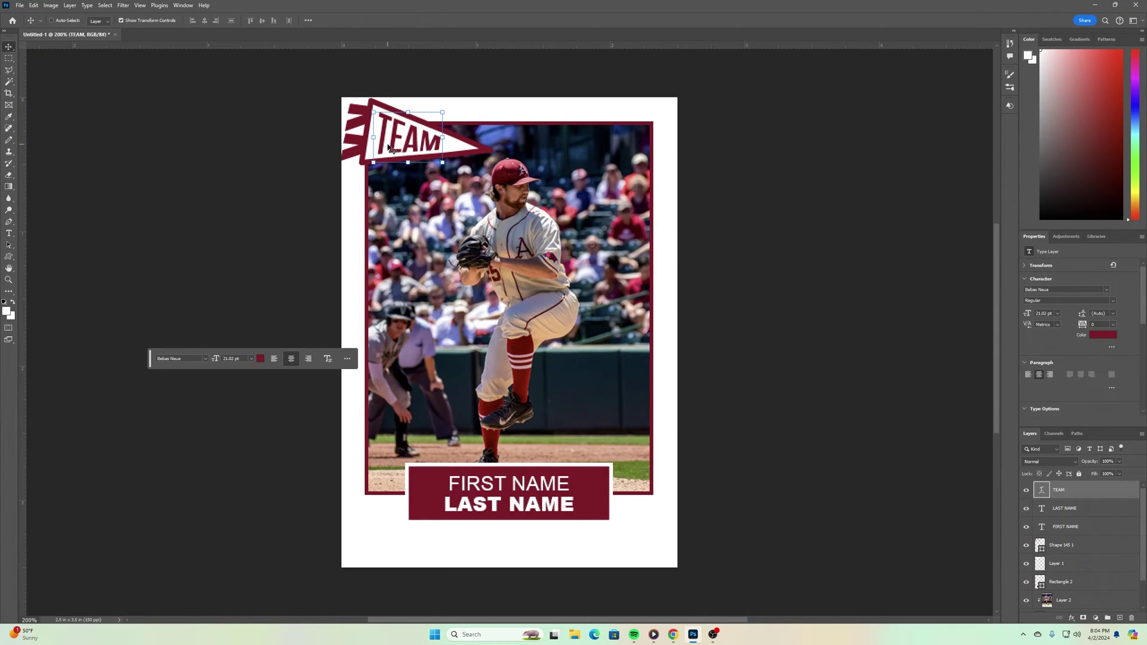
- Review the TEAM text's Warp Text settings without changing them and view the whole card
{"action": "double_click", "coordinate": [1040, 489]}
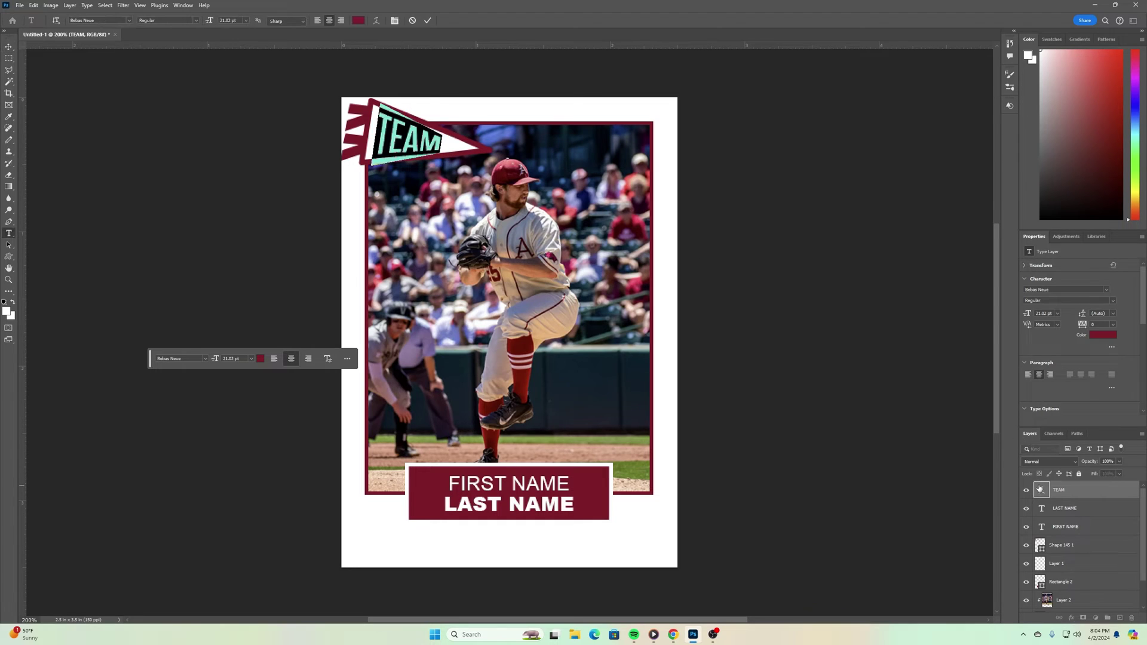
{"action": "left_click", "coordinate": [377, 21]}
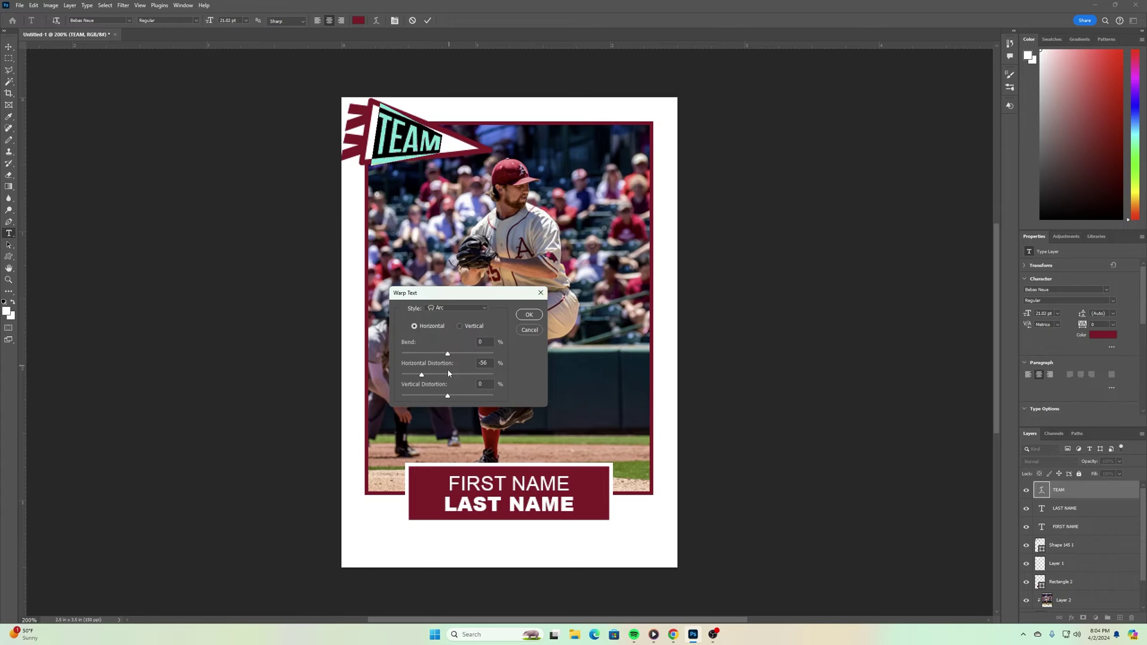
{"action": "left_click", "coordinate": [529, 315]}
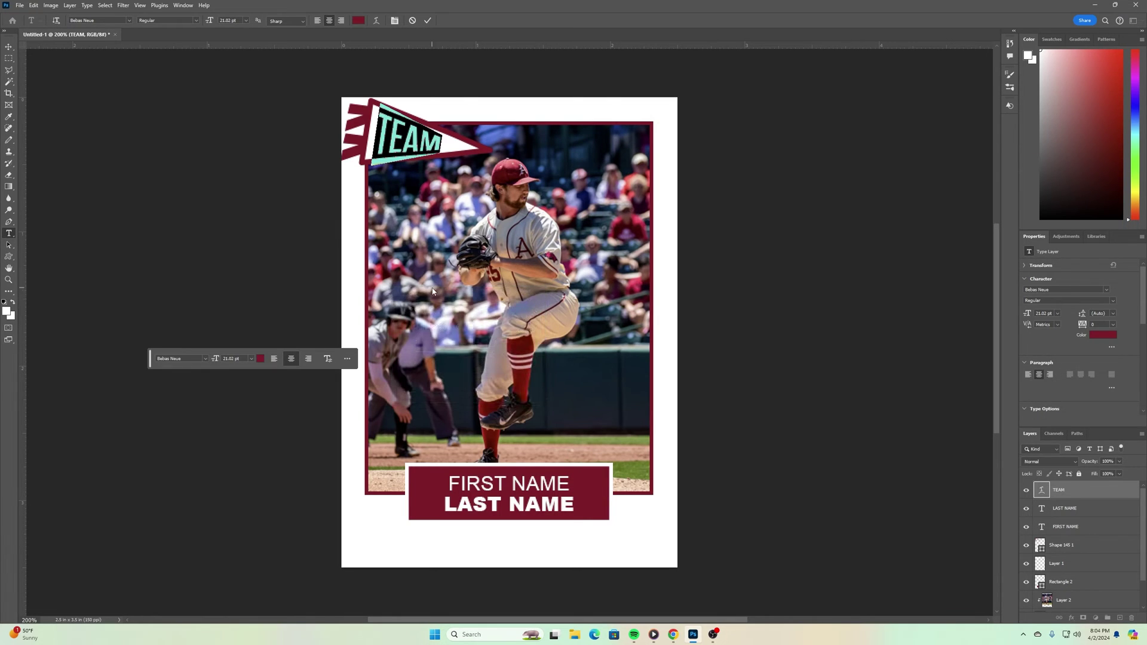
{"action": "scroll", "coordinate": [1057, 565], "scroll_direction": "down", "scroll_amount": 2}
{"action": "left_click", "coordinate": [1064, 602]}
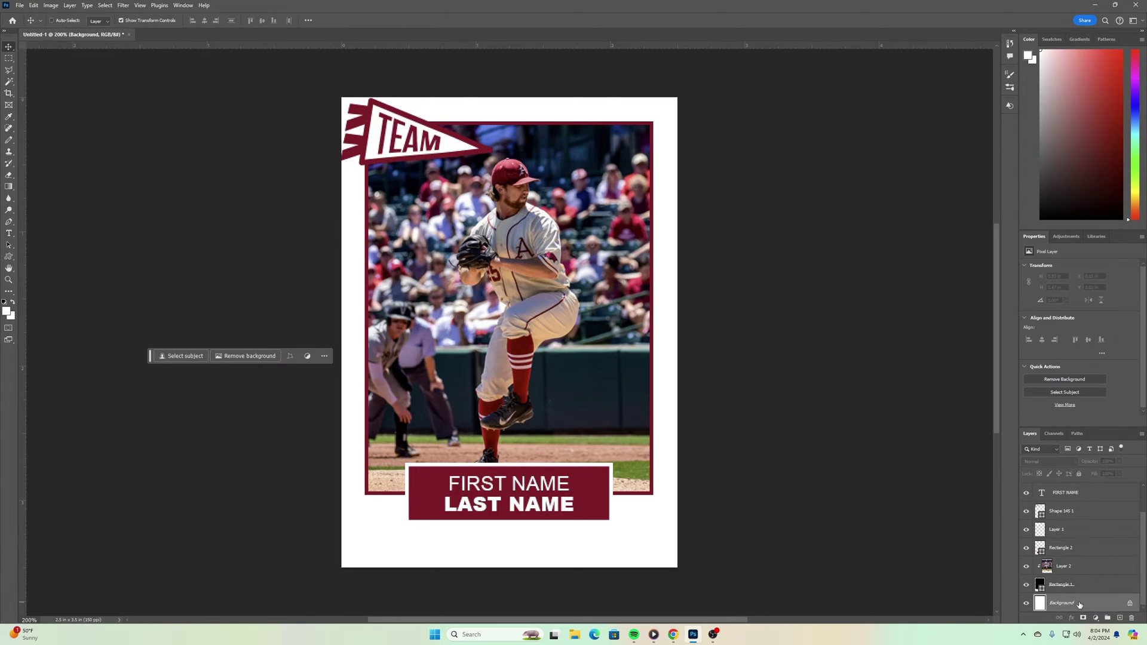
{"action": "key", "text": "v"}
{"action": "key", "text": "ctrl+minus"}
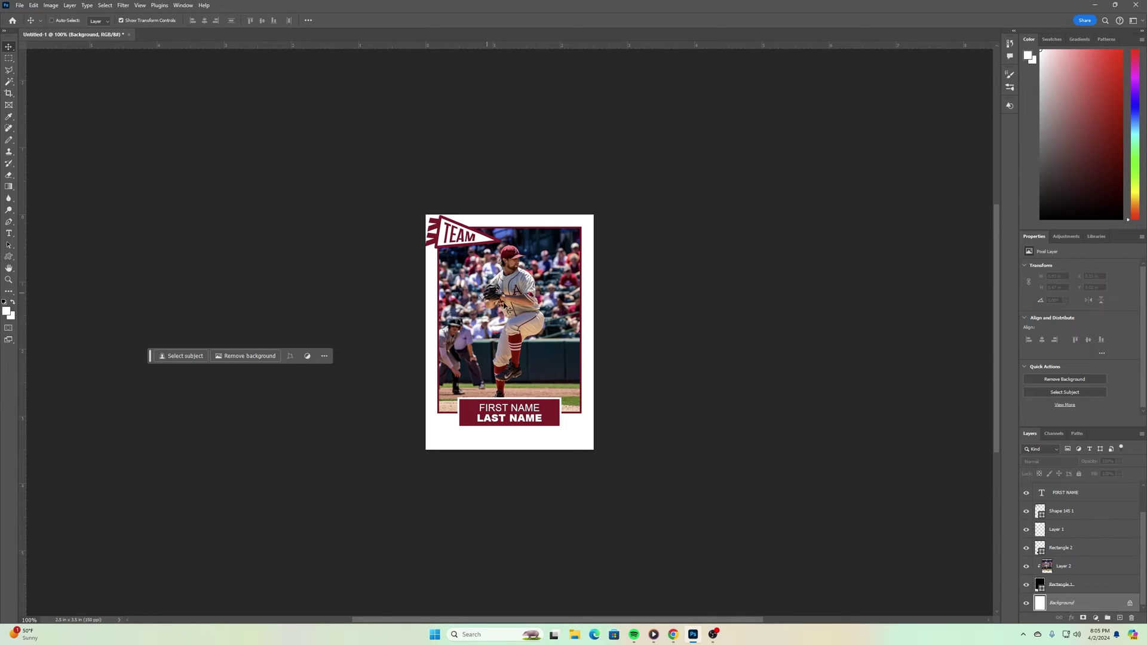
- Nudge every layer above the Background down together by about 12 px
{"action": "scroll", "coordinate": [1077, 495], "scroll_direction": "up", "scroll_amount": 2}
{"action": "left_click", "coordinate": [1078, 495]}
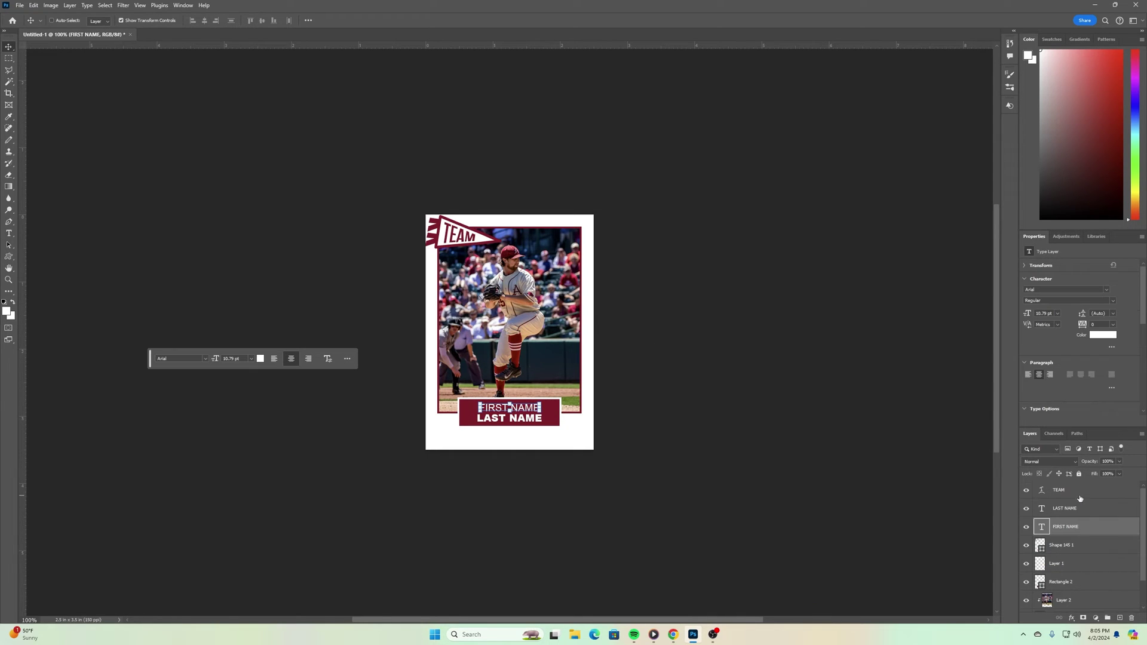
{"action": "scroll", "coordinate": [1080, 497], "scroll_direction": "down", "scroll_amount": 2}
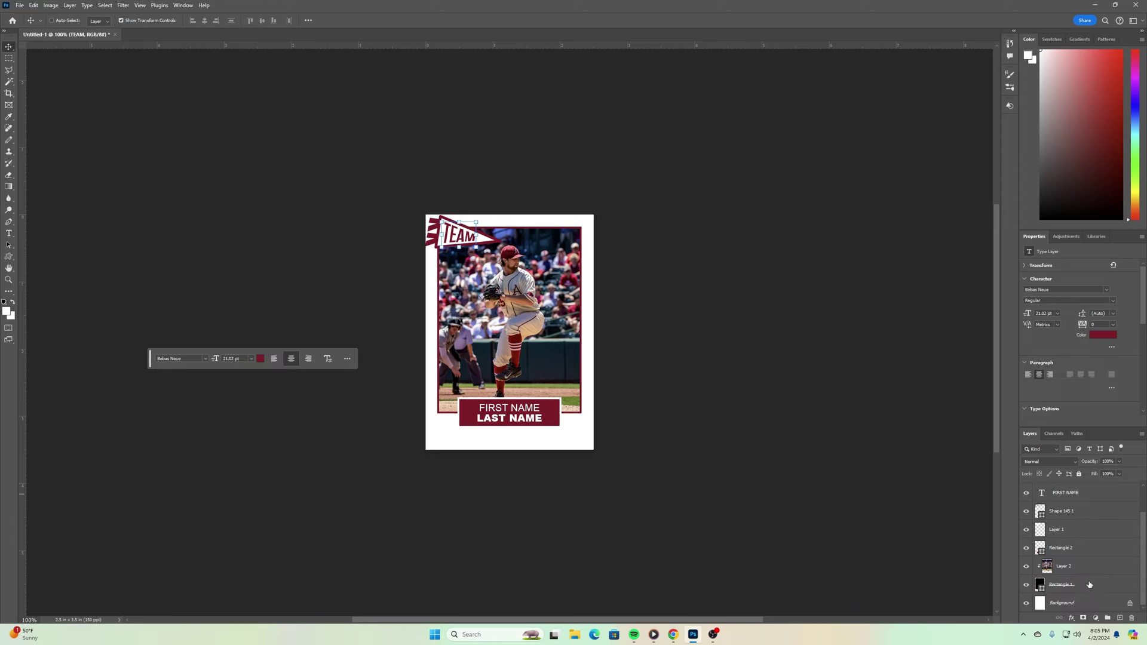
{"action": "left_click", "coordinate": [1089, 584], "text": "shift"}
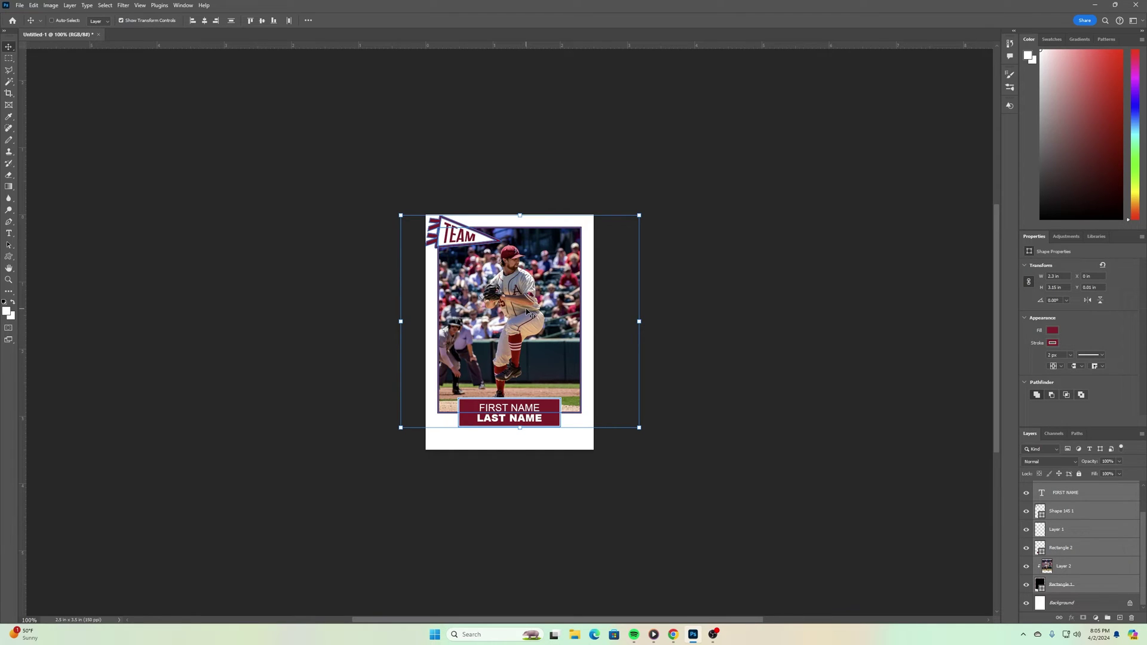
{"action": "key", "text": "Down"}
{"action": "key", "text": "Down"}
{"action": "key", "text": "Down"}
{"action": "key", "text": "Down"}
{"action": "key", "text": "Down"}
{"action": "key", "text": "Down"}
{"action": "key", "text": "Down"}
{"action": "key", "text": "Down"}
{"action": "key", "text": "Down"}
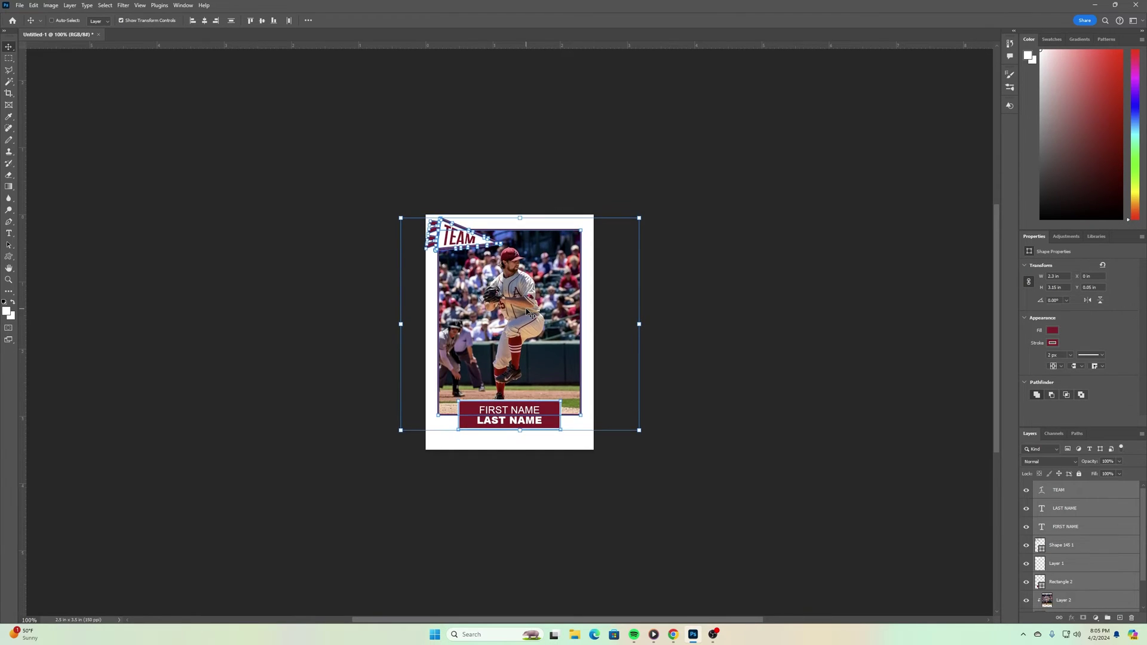
{"action": "key", "text": "Down"}
{"action": "key", "text": "Down"}
{"action": "key", "text": "Down"}
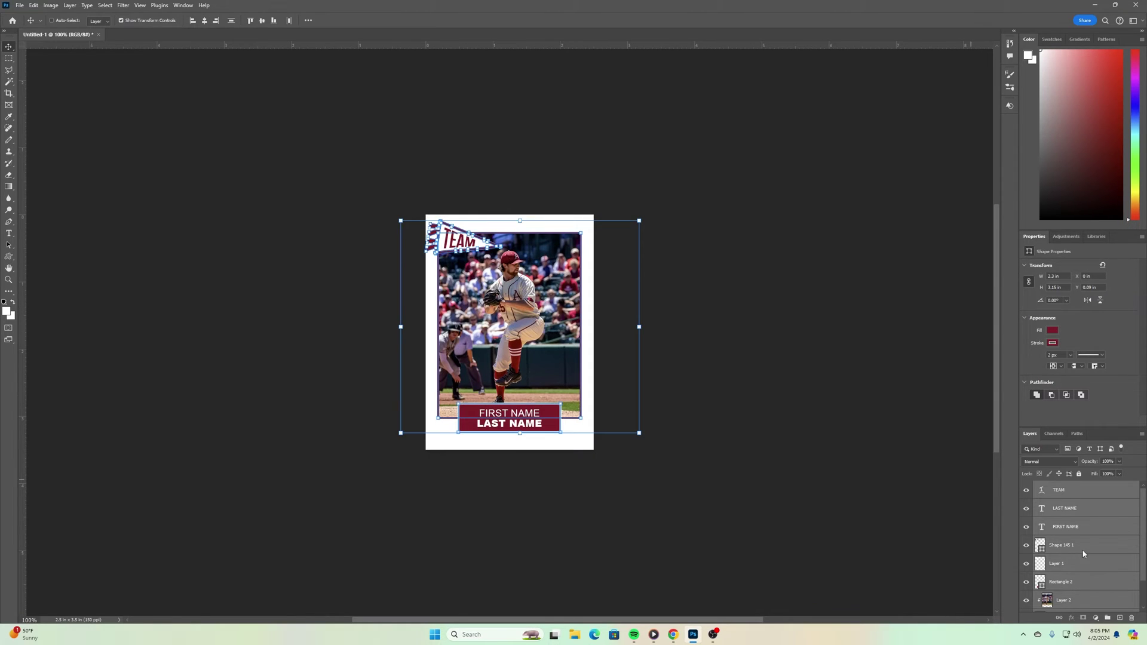
- Move the FIRST NAME and LAST NAME text down 10 px together with their maroon banner rectangle
{"action": "left_click", "coordinate": [1075, 563]}
{"action": "left_click", "coordinate": [1079, 508]}
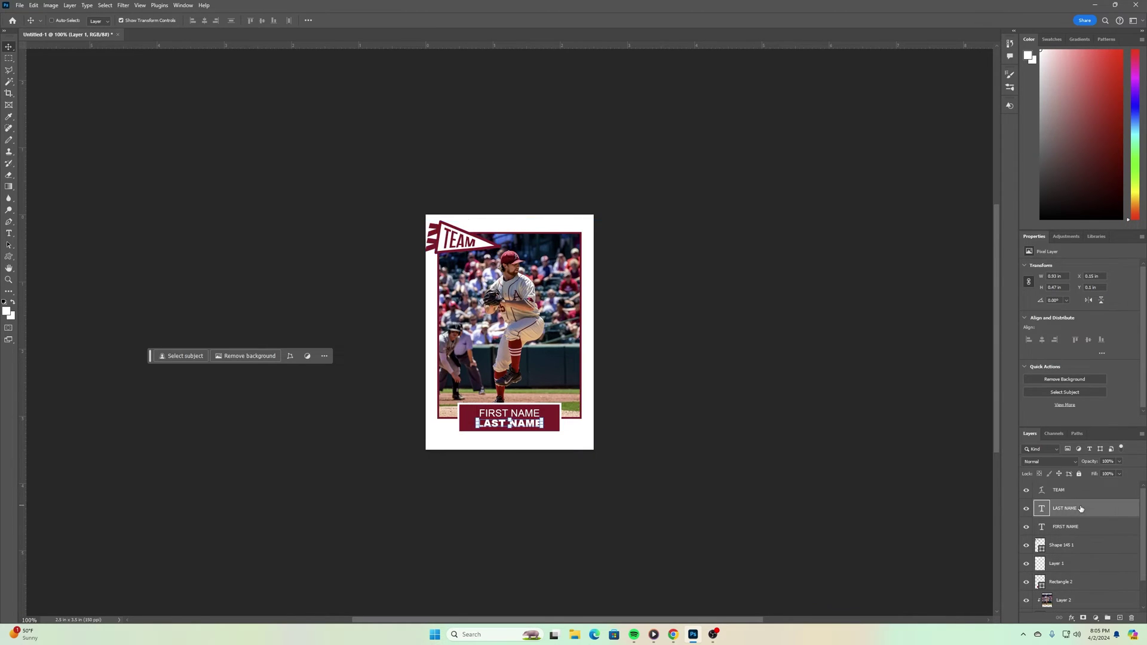
{"action": "left_click", "coordinate": [1078, 526], "text": "shift"}
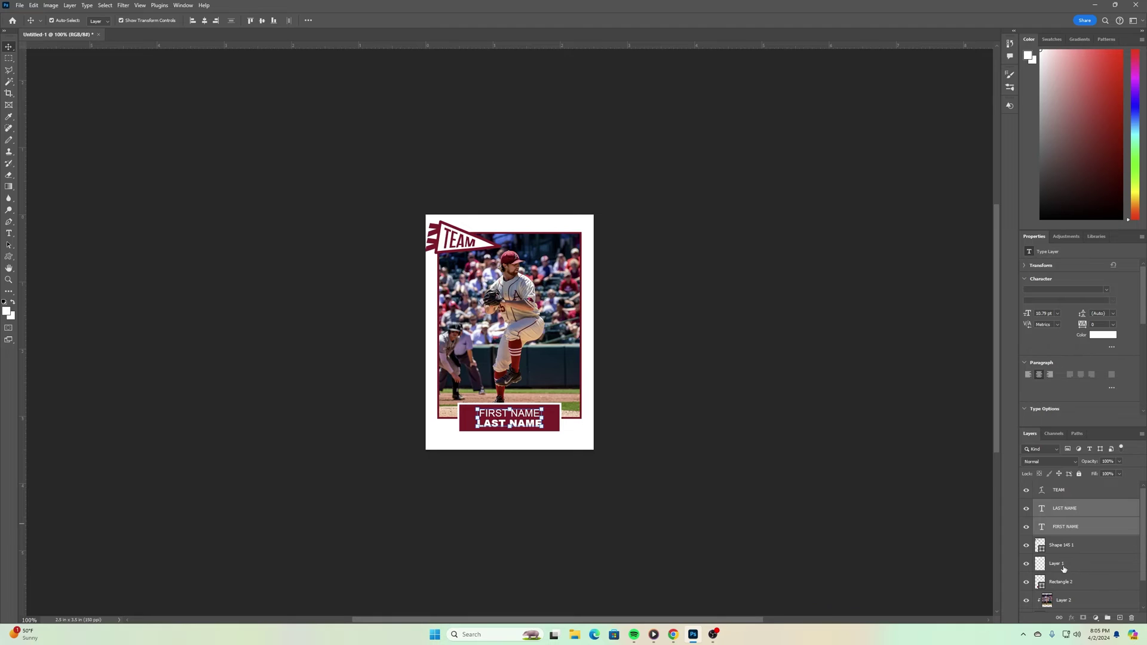
{"action": "scroll", "coordinate": [1044, 569], "scroll_direction": "down", "scroll_amount": 2}
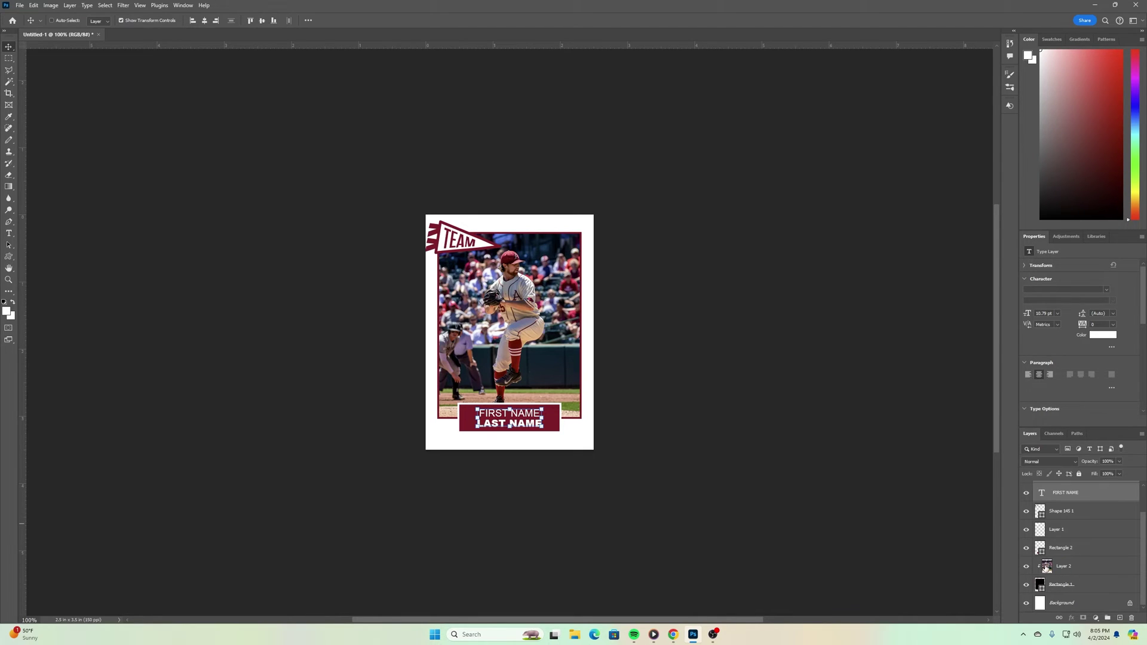
{"action": "left_click", "coordinate": [1092, 550]}
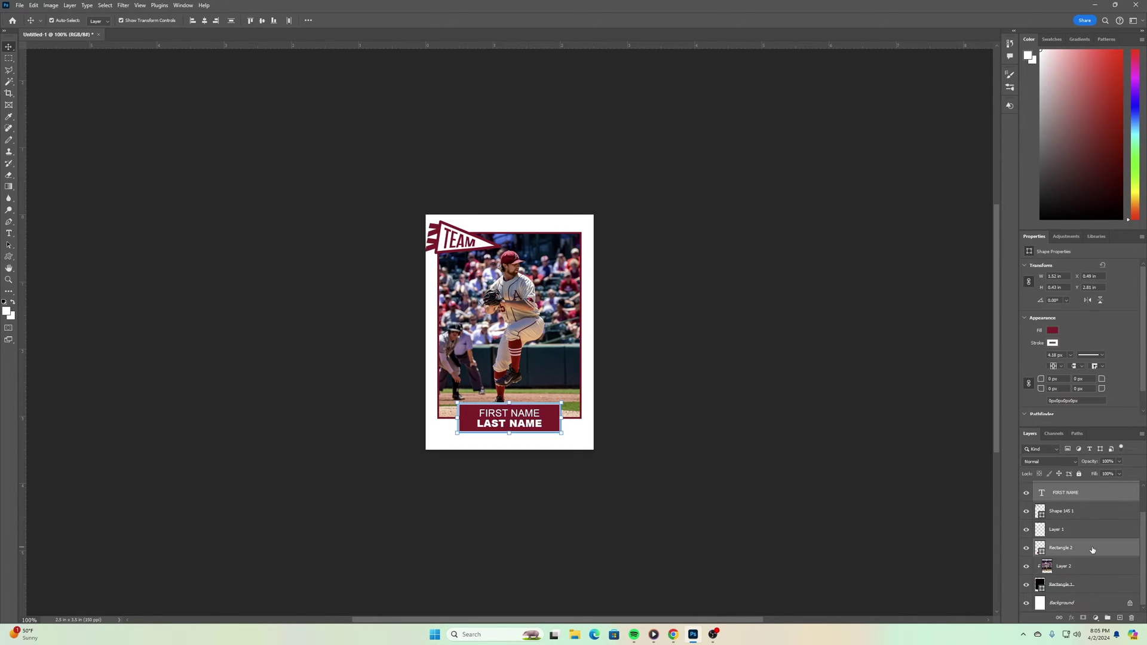
{"action": "key", "text": "shift+Down"}
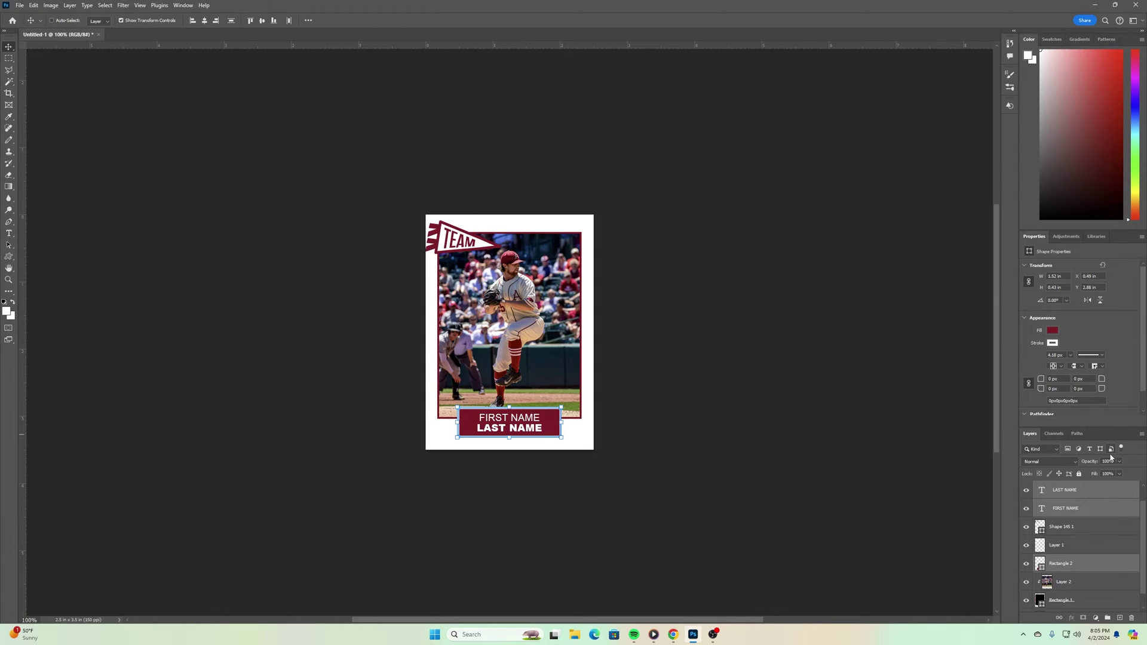
- Stretch the photo frame rectangle upward and downward to a height of about 2.94 in
{"action": "left_click", "coordinate": [1079, 564]}
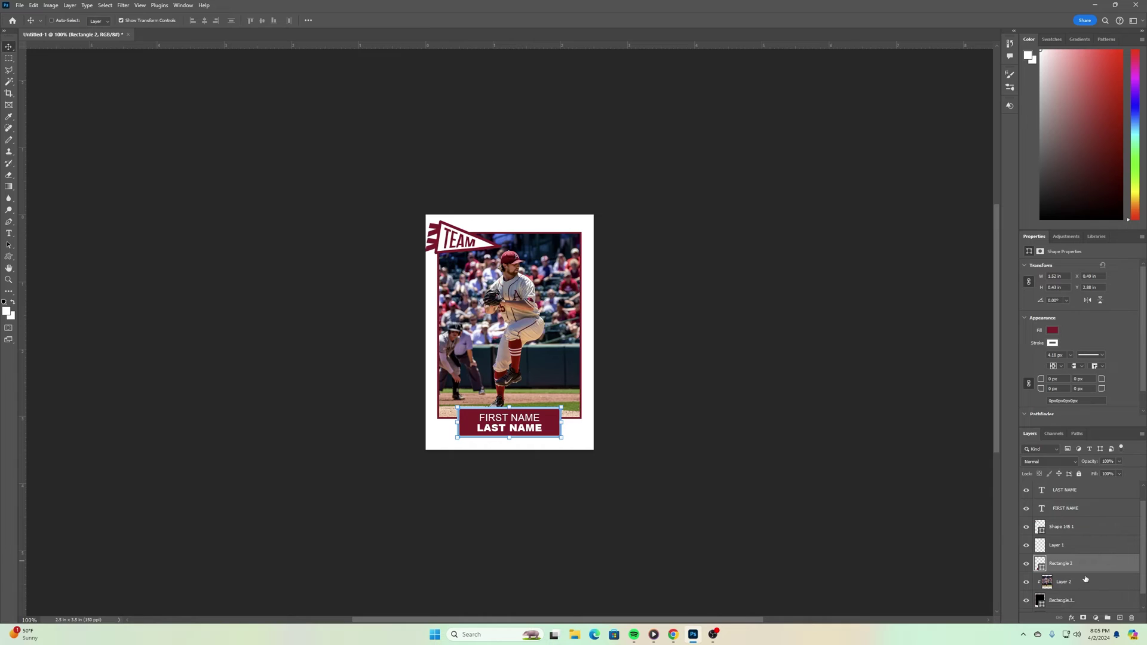
{"action": "left_click", "coordinate": [1089, 600]}
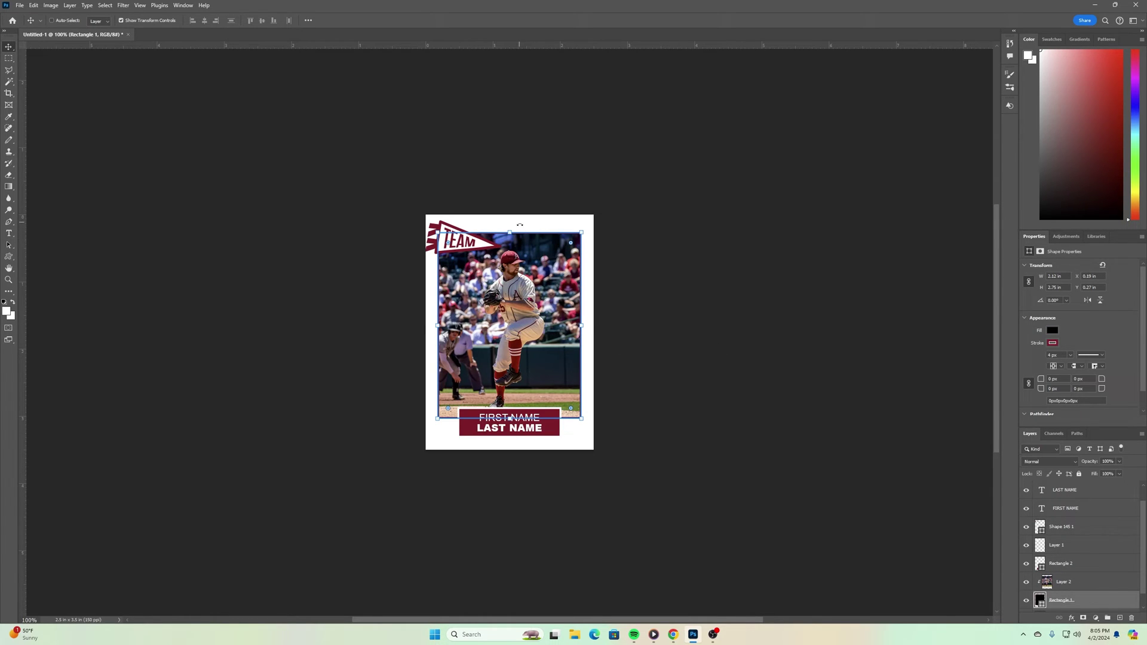
{"action": "left_click_drag", "start_coordinate": [509, 232], "coordinate": [511, 225]}
{"action": "key", "text": "ctrl+z"}
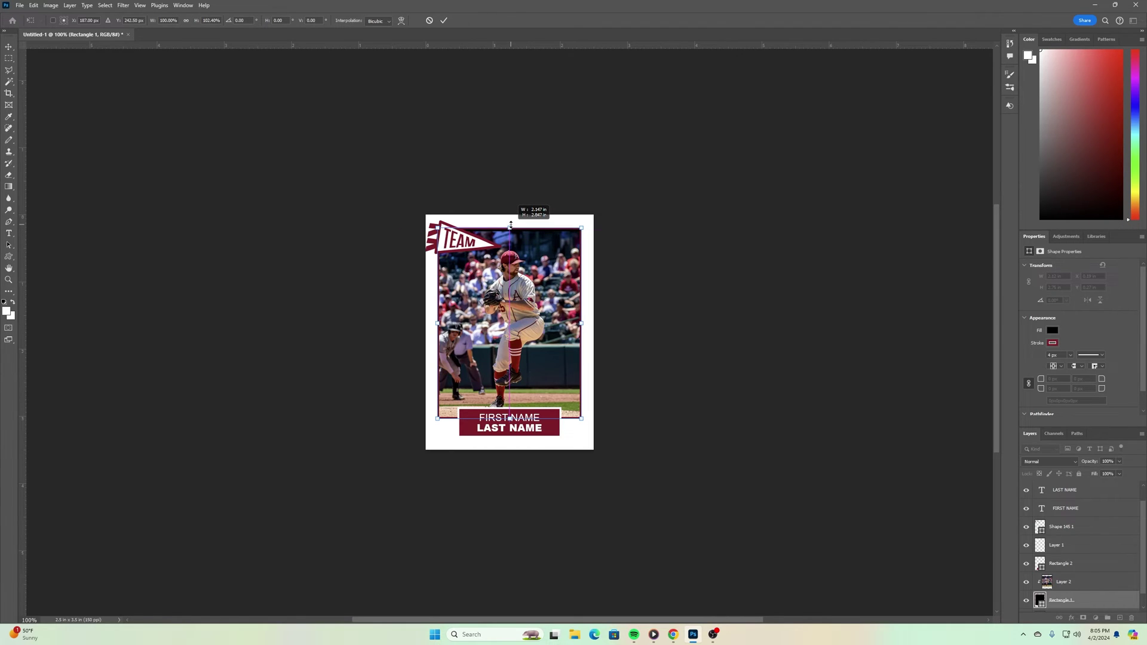
{"action": "left_click_drag", "start_coordinate": [511, 225], "coordinate": [511, 225]}
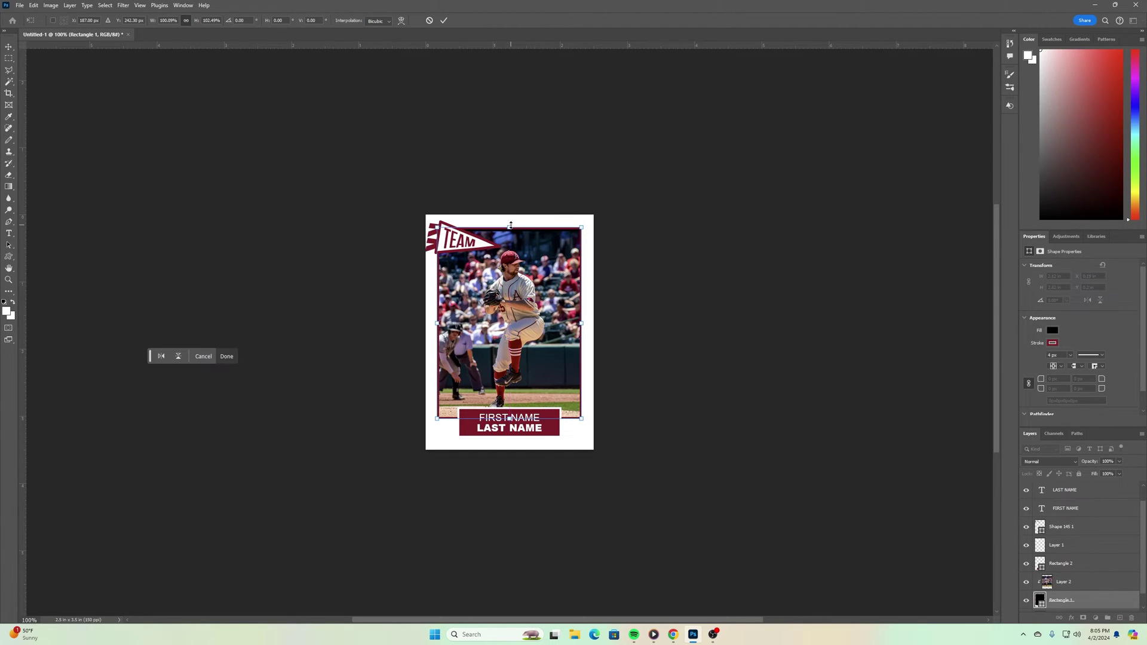
{"action": "key", "text": "ctrl+z"}
{"action": "key", "text": "ctrl+plus"}
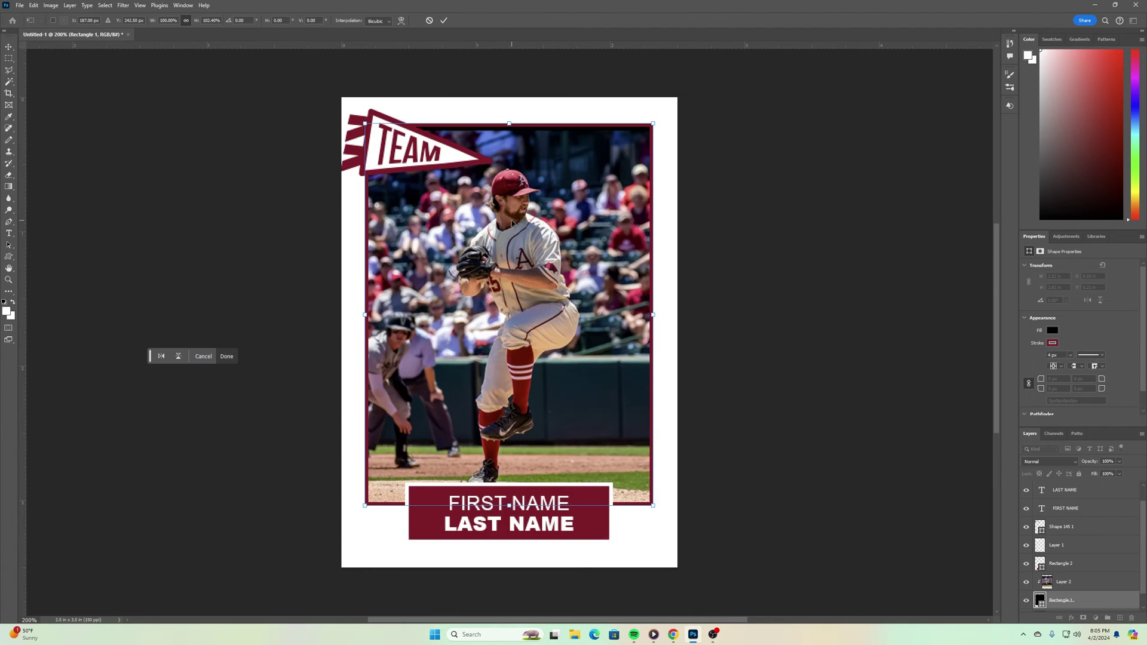
{"action": "left_click_drag", "start_coordinate": [511, 122], "coordinate": [509, 118]}
{"action": "left_click_drag", "start_coordinate": [509, 505], "coordinate": [513, 521]}
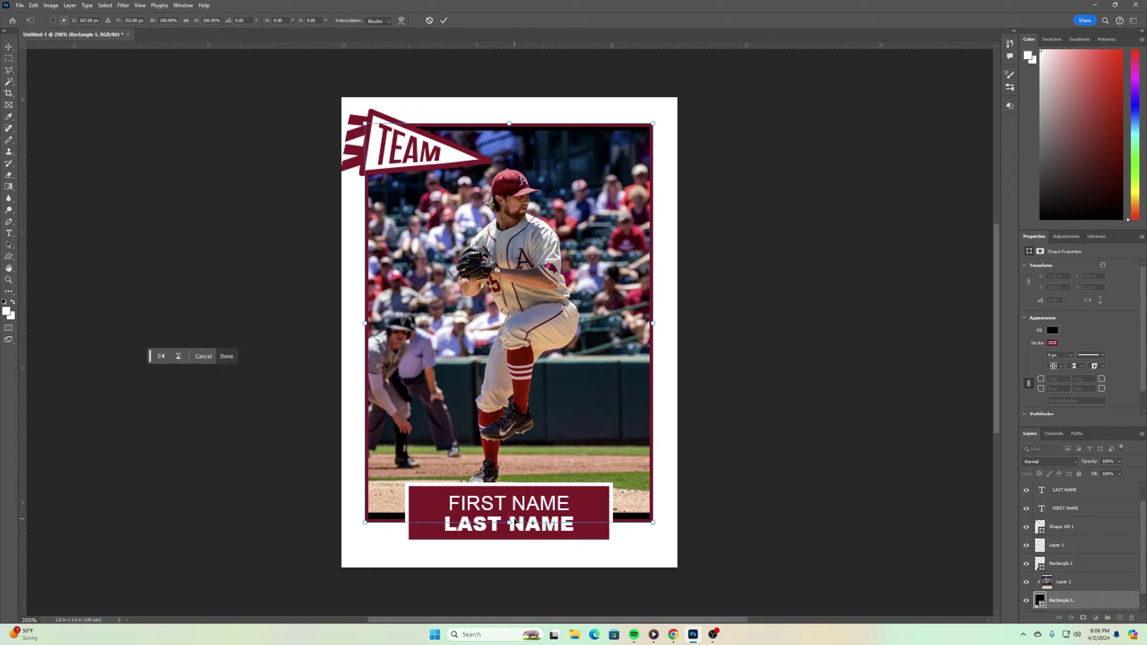
- Enlarge the pitcher photo to about 103.8% to fill the taller frame and nudge it 3 px left
{"action": "left_click", "coordinate": [1059, 581]}
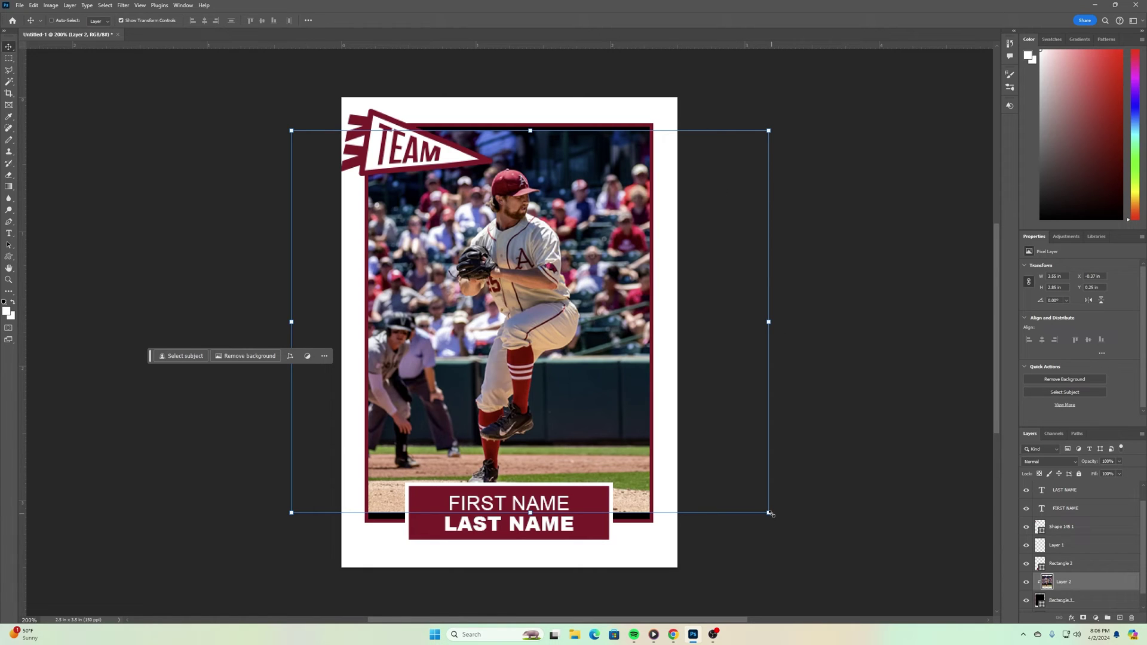
{"action": "left_click_drag", "start_coordinate": [769, 513], "coordinate": [778, 521]}
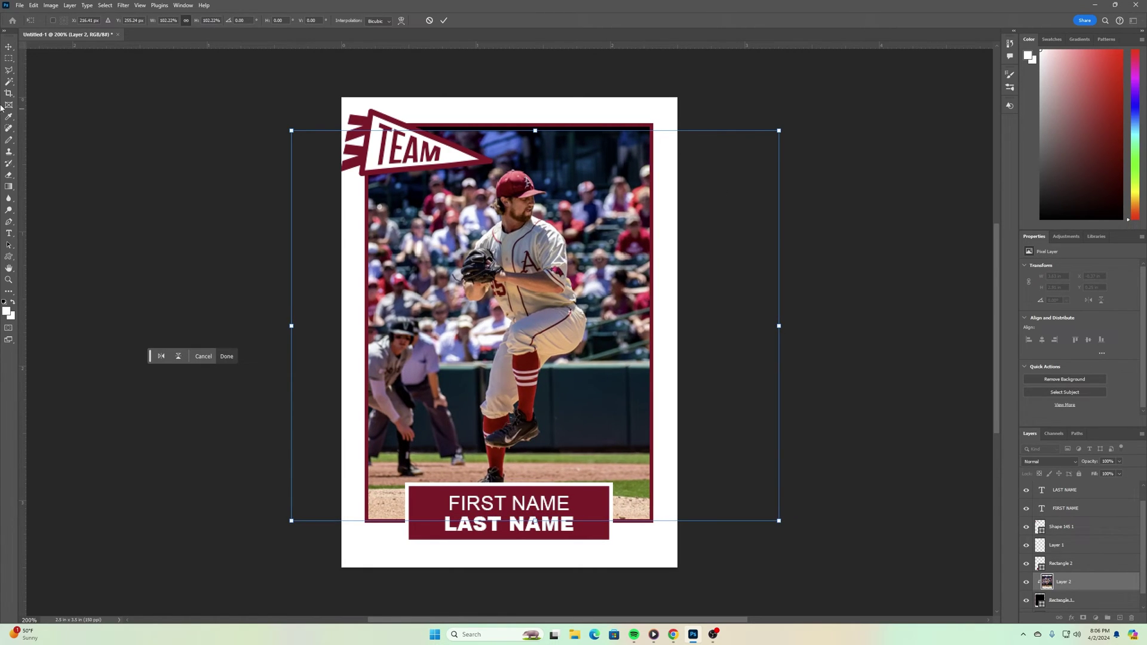
{"action": "left_click_drag", "start_coordinate": [289, 132], "coordinate": [279, 130]}
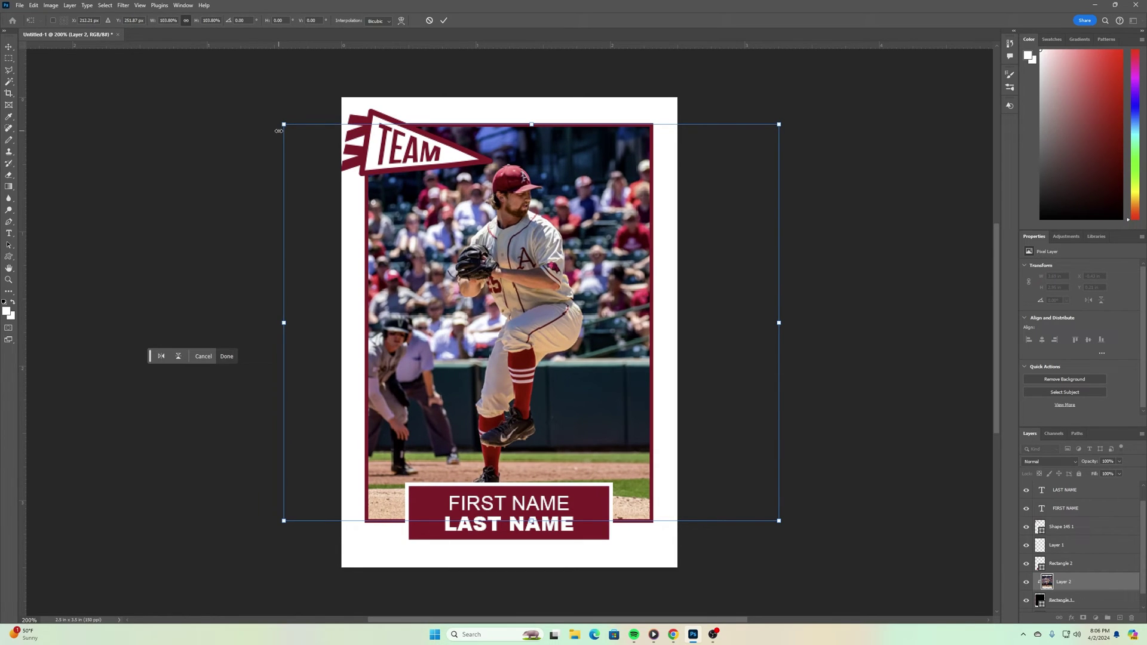
{"action": "key", "text": "Return"}
{"action": "key", "text": "Left"}
{"action": "key", "text": "Left"}
{"action": "key", "text": "Left"}
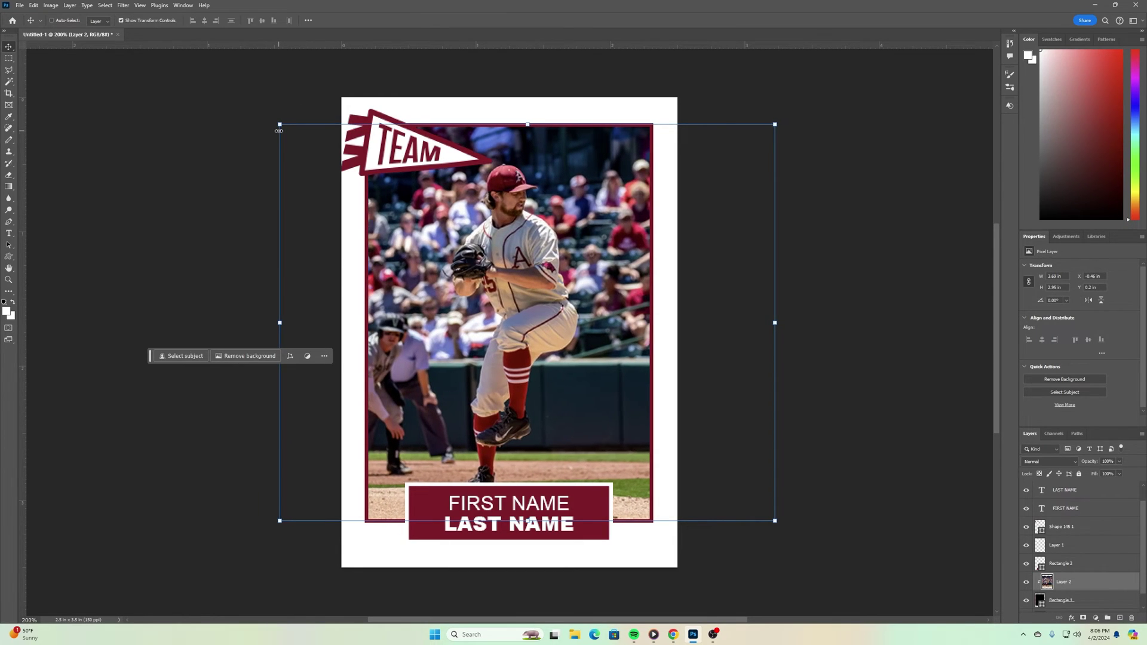
{"action": "key", "text": "ctrl+minus"}
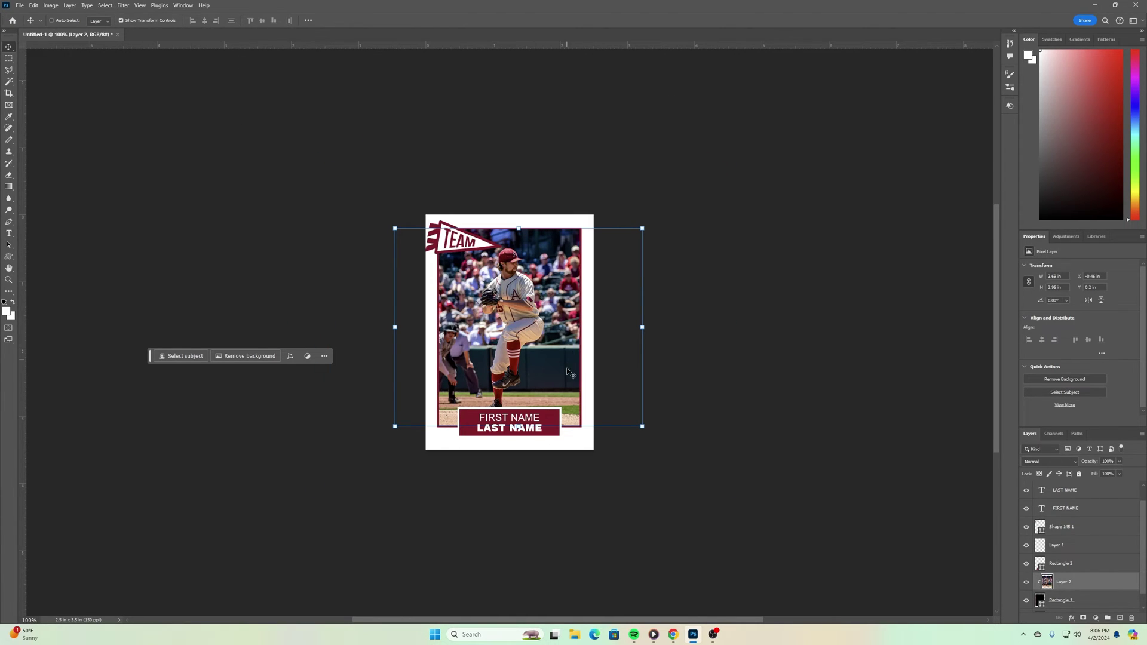
- Set the white stroke around the name banner rectangle to 4 px
{"action": "left_click", "coordinate": [1077, 564]}
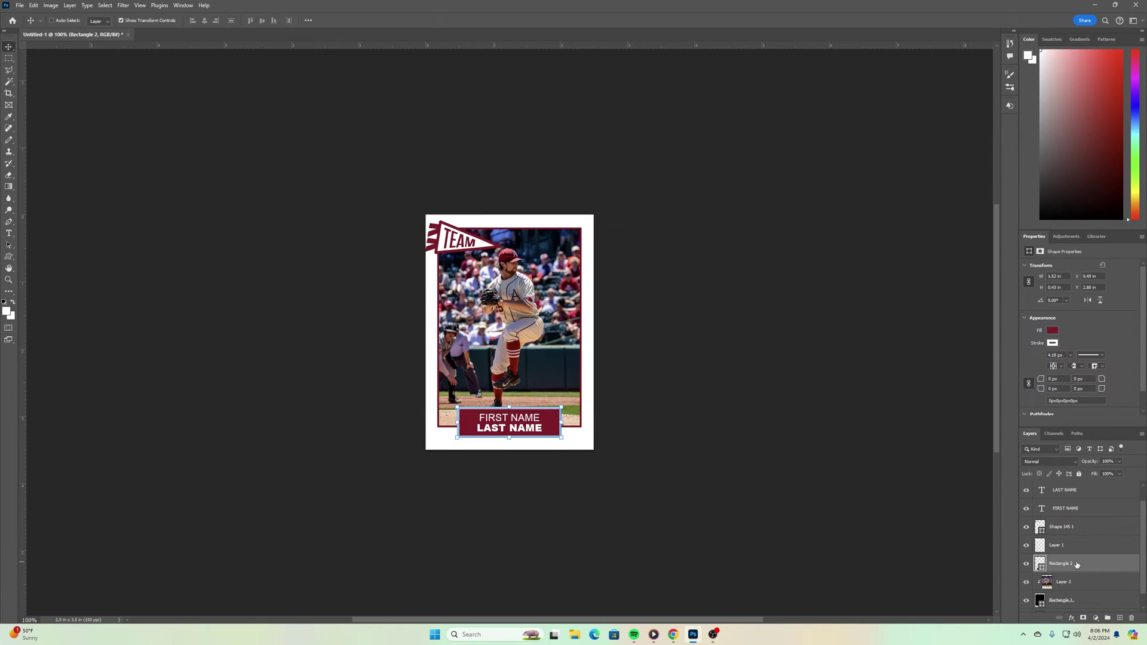
{"action": "left_click", "coordinate": [1080, 529]}
{"action": "left_click", "coordinate": [1091, 548]}
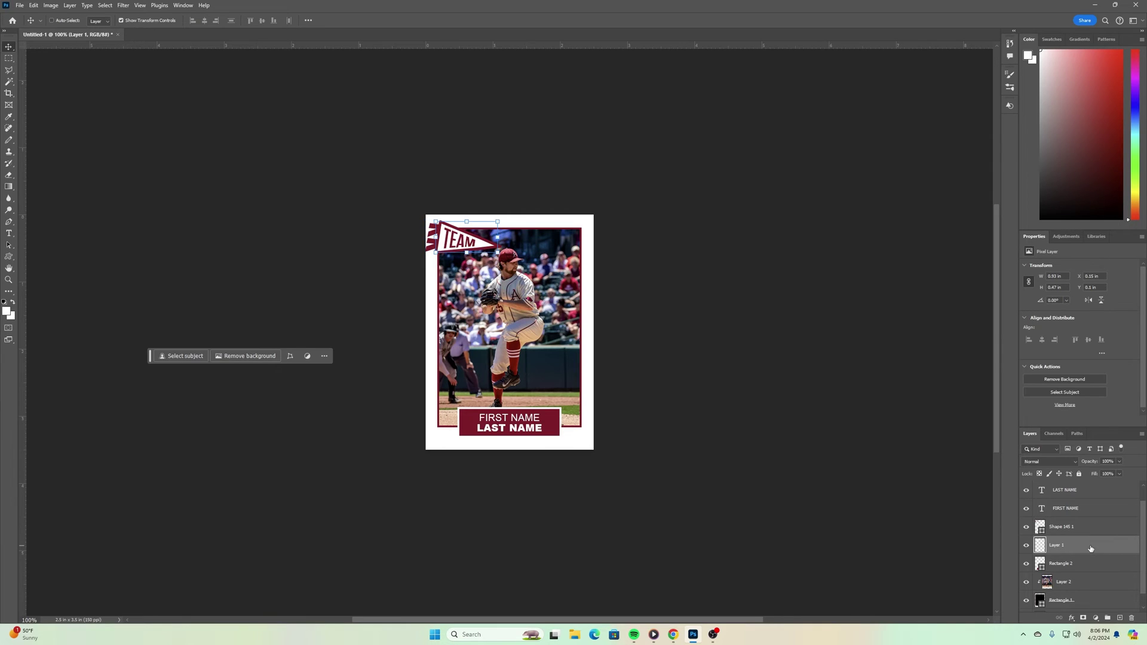
{"action": "left_click", "coordinate": [1097, 602]}
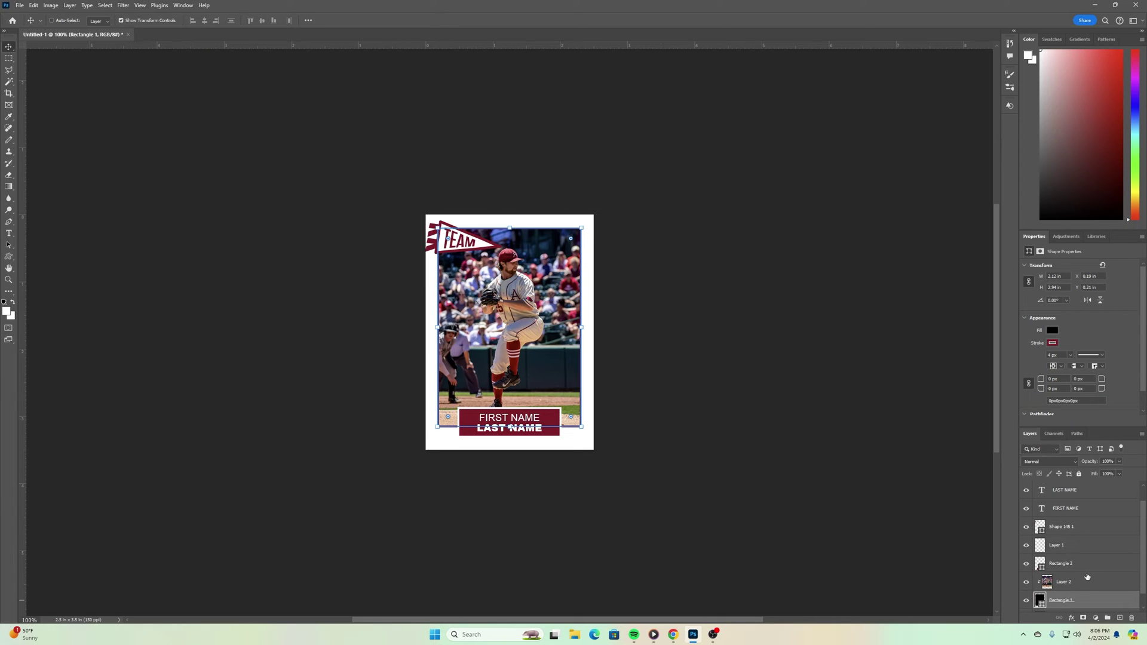
{"action": "left_click", "coordinate": [1087, 580]}
{"action": "left_click", "coordinate": [1081, 566]}
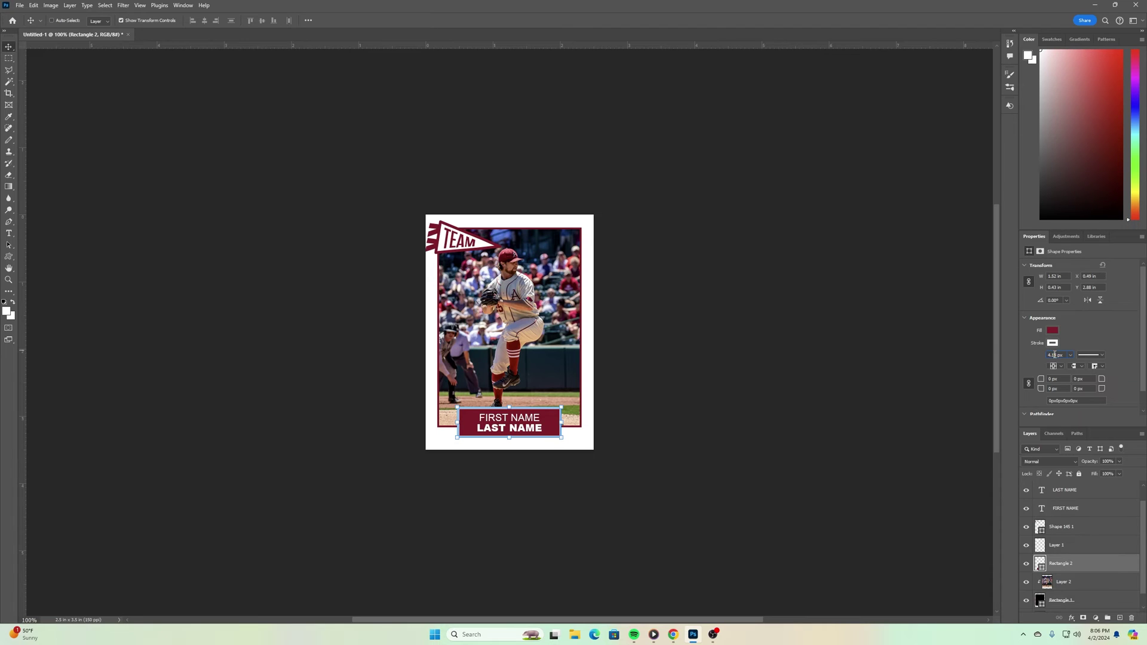
{"action": "left_click", "coordinate": [1055, 355]}
{"action": "type", "text": "48"}
{"action": "key", "text": "Return"}
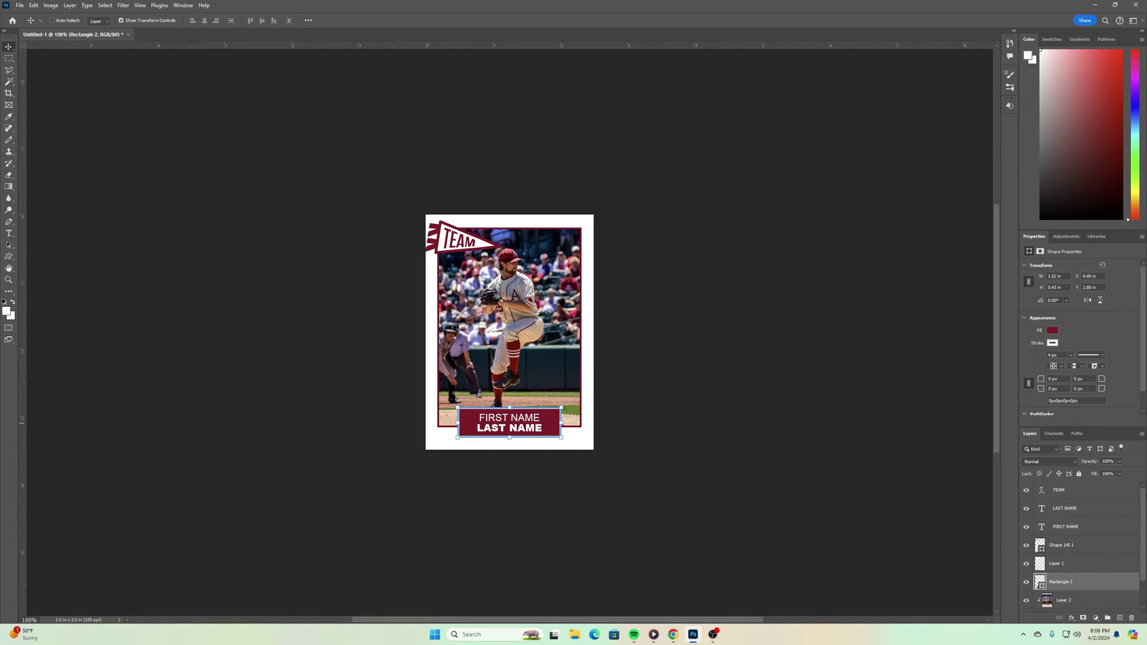
- Set the stroke width of the maroon pennant shape to 1 px
{"action": "scroll", "coordinate": [1144, 510], "scroll_direction": "down", "scroll_amount": 1}
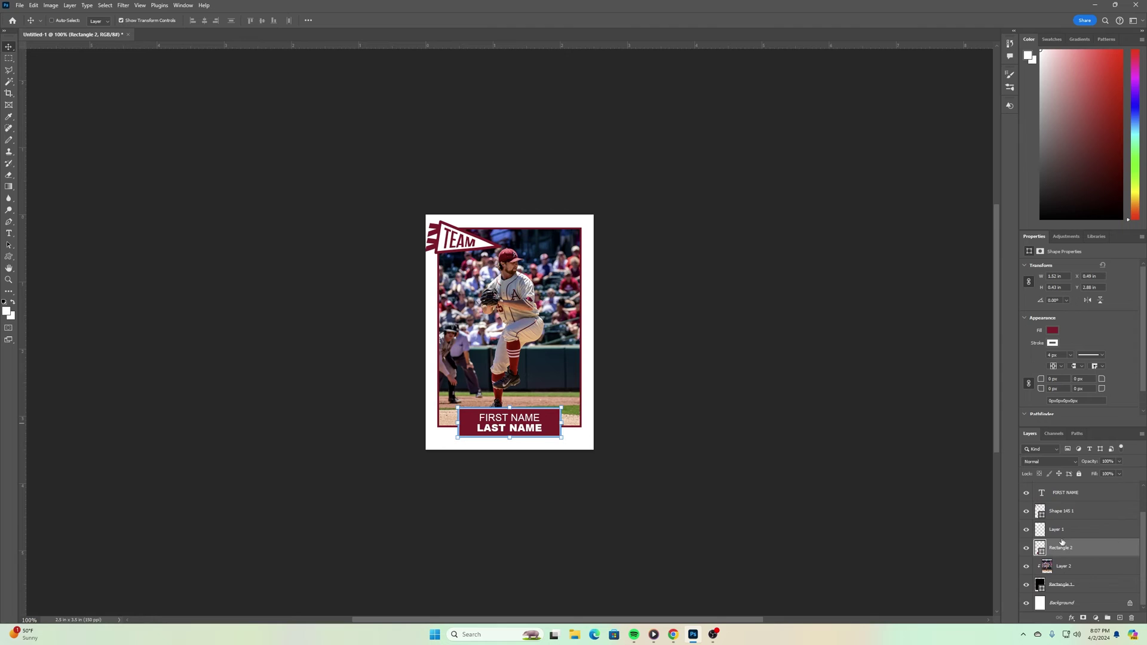
{"action": "left_click", "coordinate": [1085, 513]}
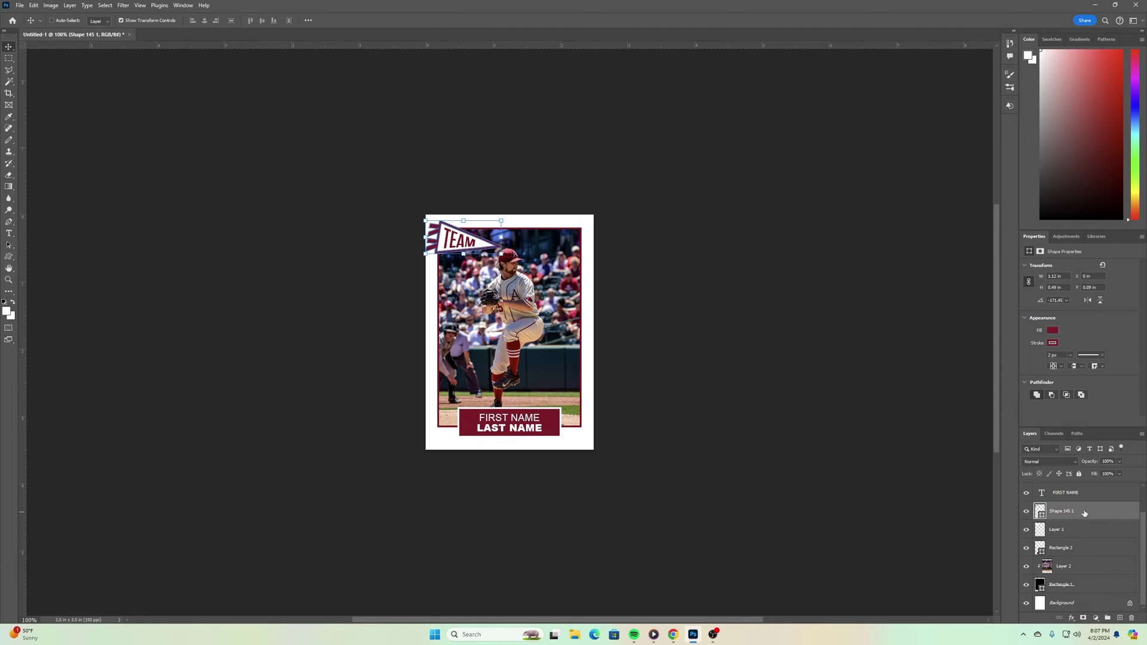
{"action": "left_click", "coordinate": [1061, 355]}
{"action": "type", "text": "1"}
{"action": "key", "text": "Return"}
{"action": "left_click", "coordinate": [1109, 532]}
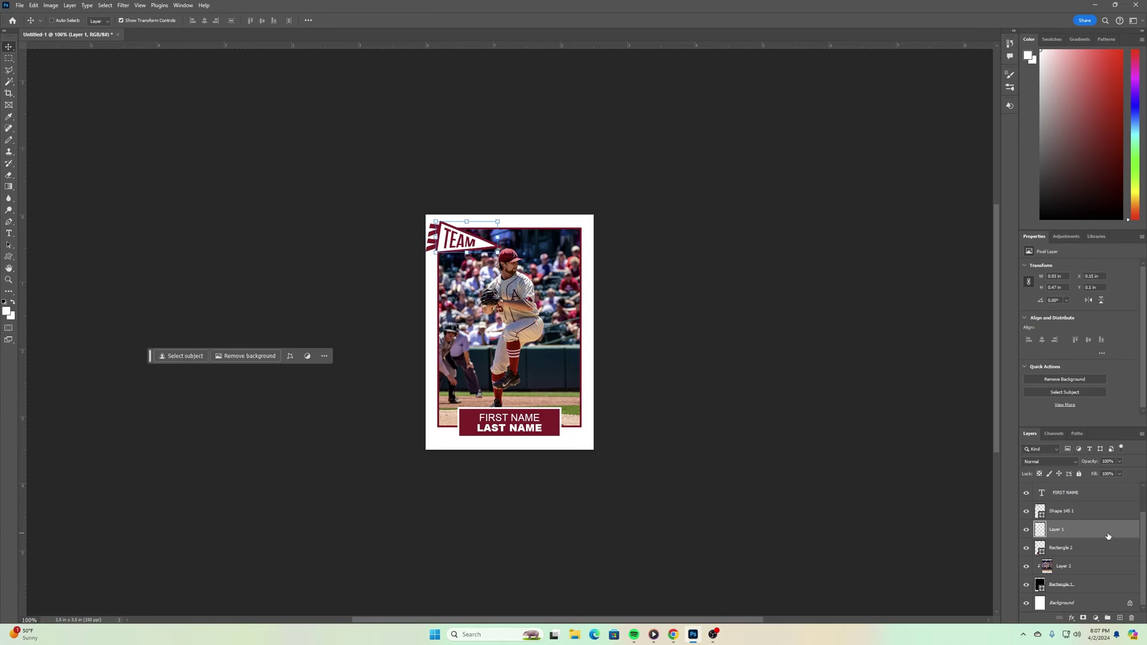
{"action": "left_click", "coordinate": [1093, 589]}
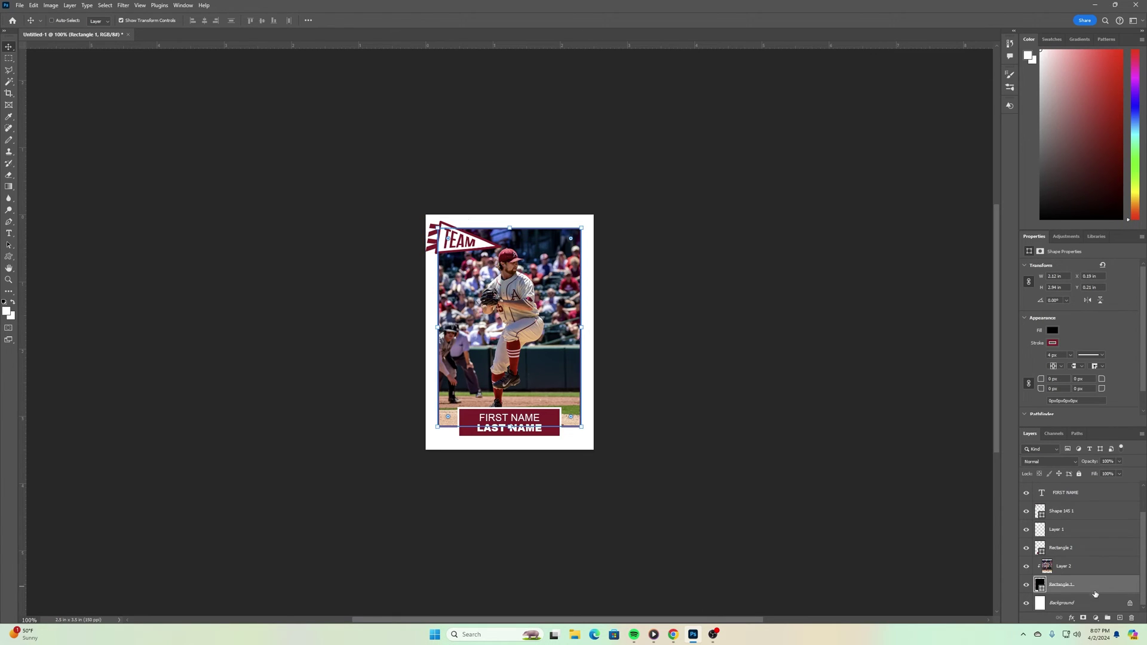
- Switch to Chrome and return to the Unsplash baseball search results
{"action": "left_click", "coordinate": [1105, 493]}
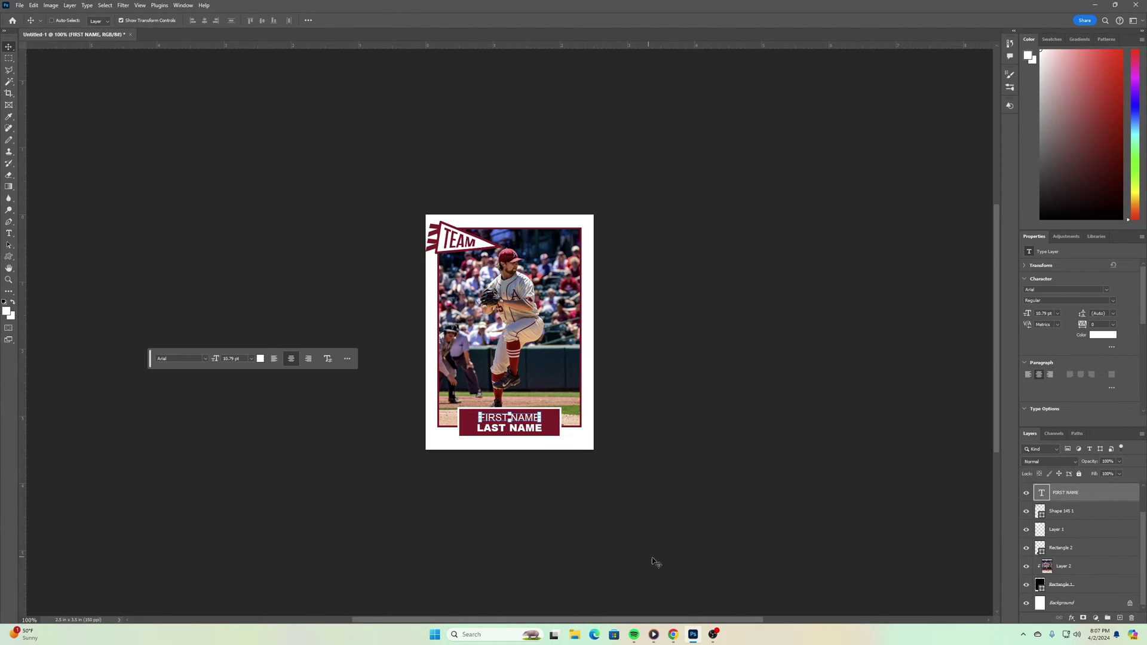
{"action": "left_click", "coordinate": [1073, 604]}
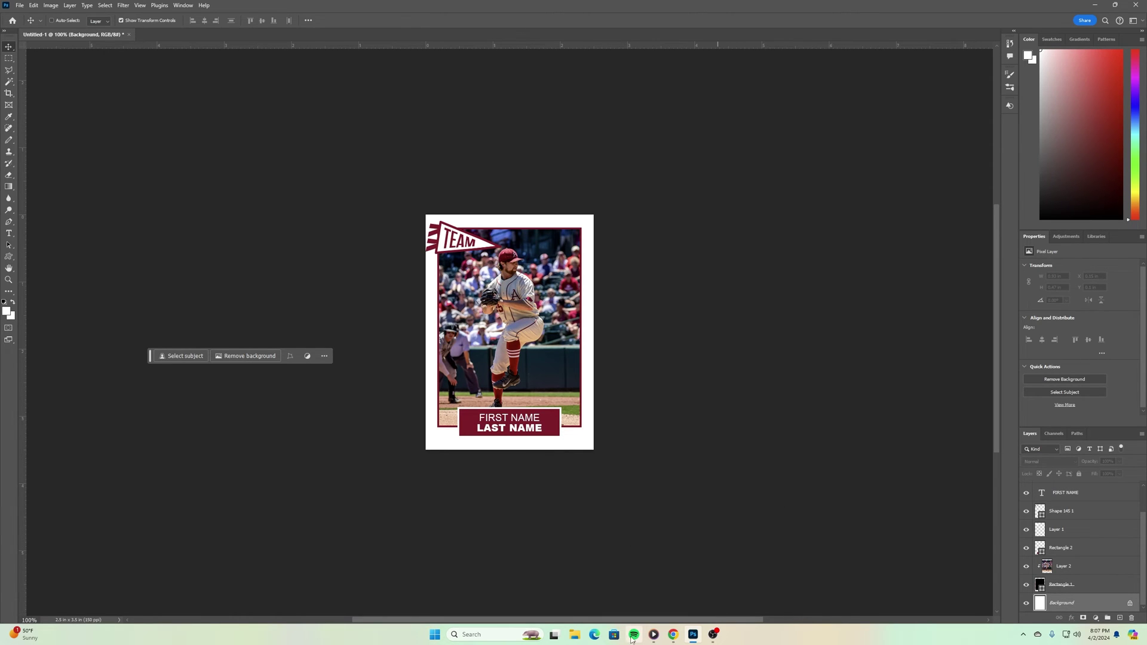
{"action": "left_click", "coordinate": [677, 637]}
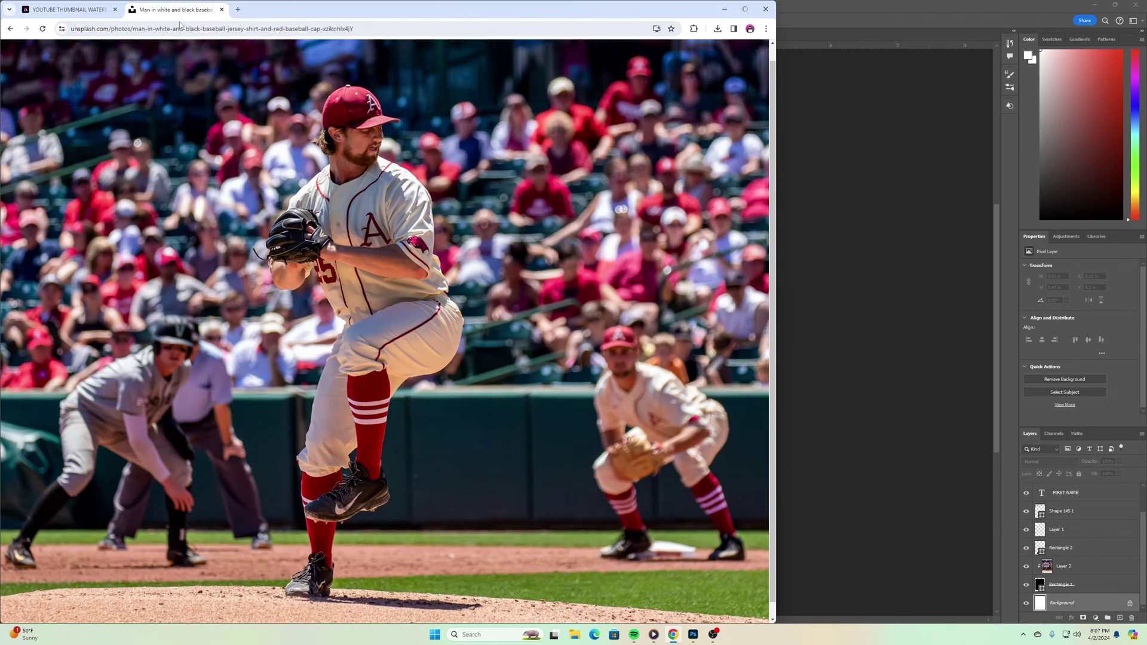
{"action": "left_click_drag", "start_coordinate": [275, 20], "coordinate": [369, 21]}
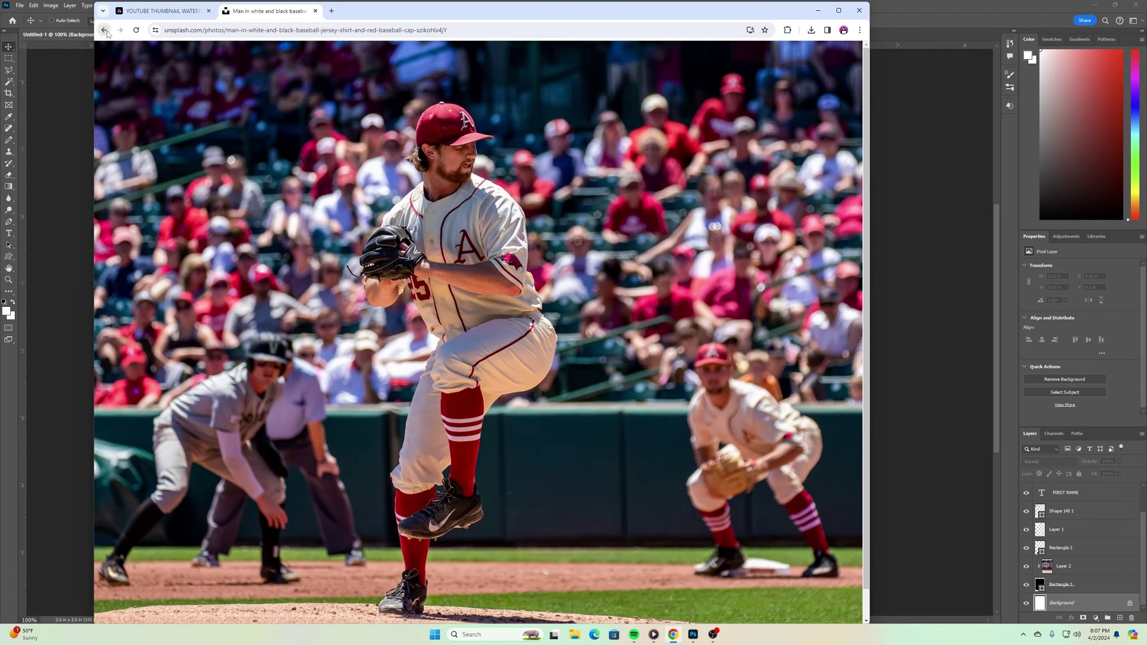
{"action": "left_click", "coordinate": [104, 30]}
{"action": "scroll", "coordinate": [269, 107], "scroll_direction": "up", "scroll_amount": 10}
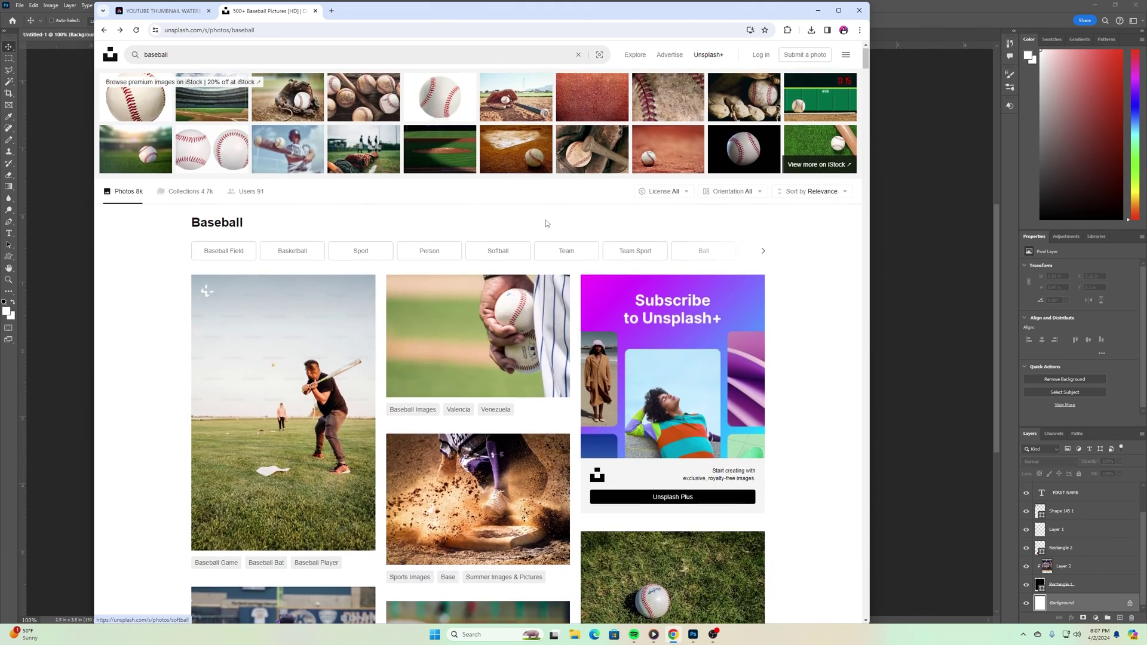
- Search Unsplash for OLD PAPER instead of baseball
{"action": "left_click", "coordinate": [181, 54]}
{"action": "double_click", "coordinate": [181, 54]}
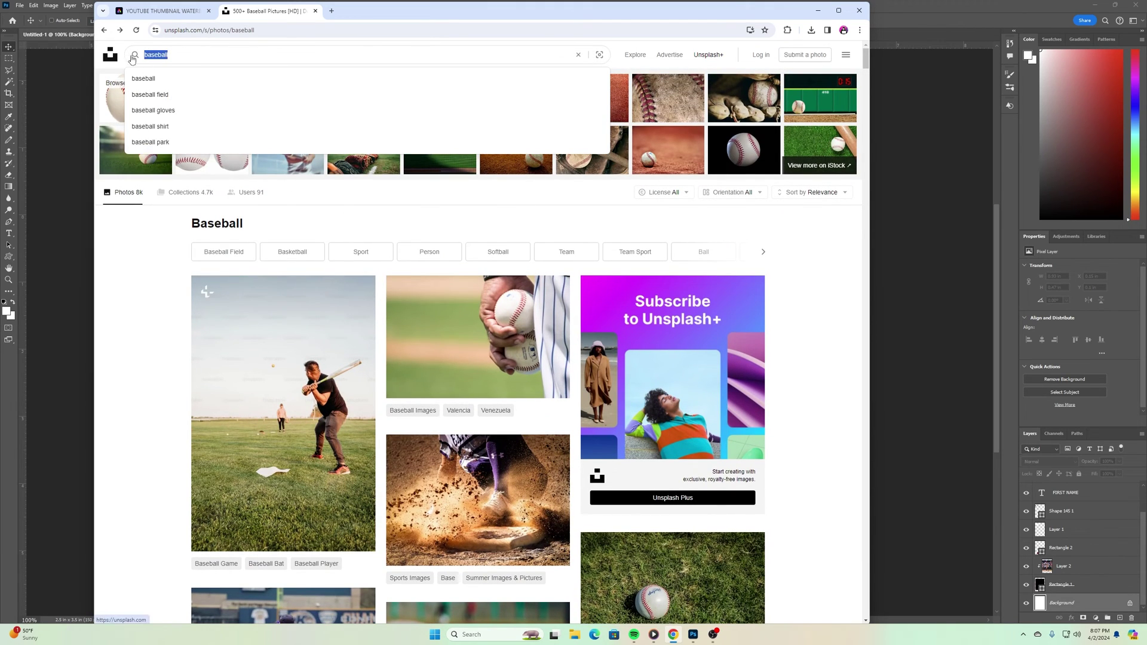
{"action": "type", "text": "OLD PAPER"}
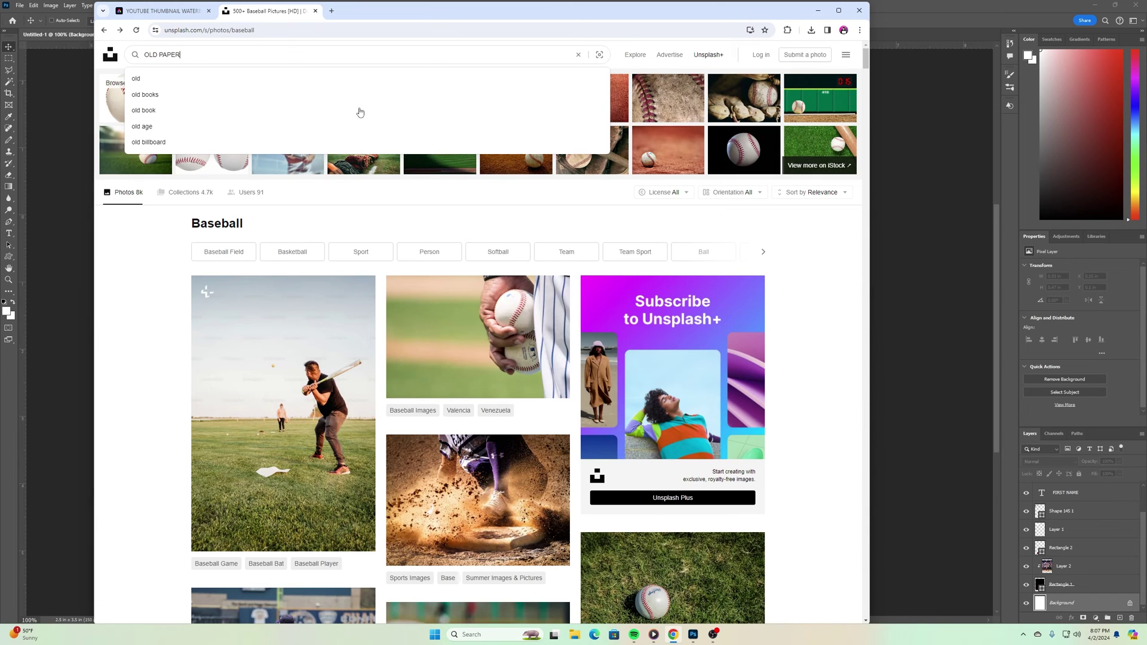
{"action": "key", "text": "Return"}
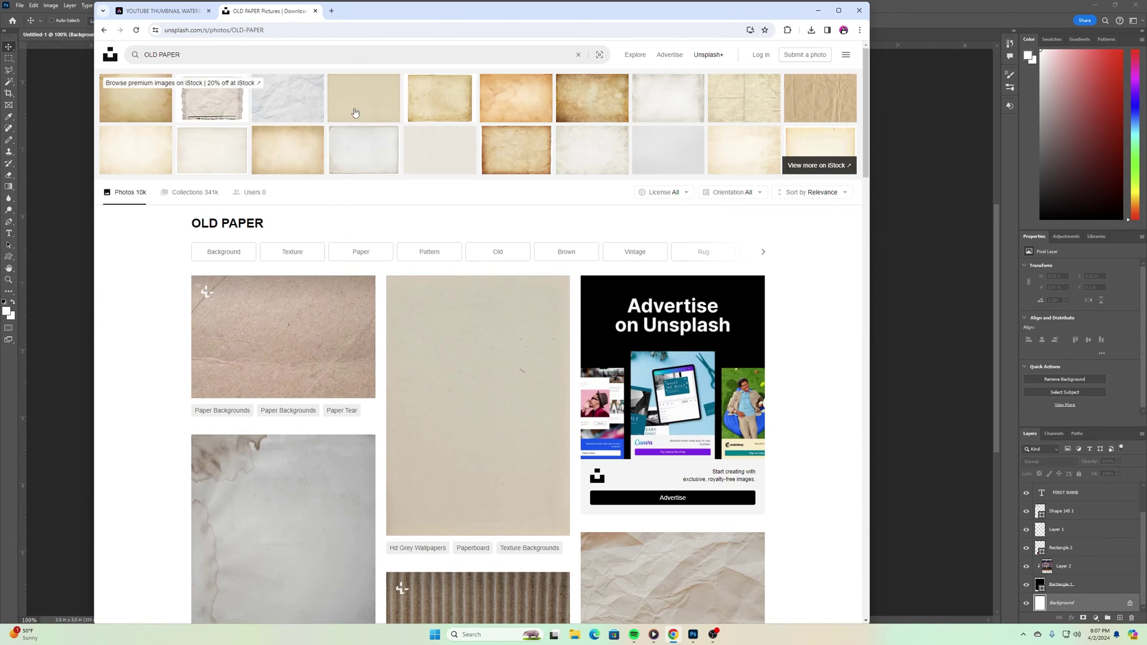
{"action": "left_click", "coordinate": [188, 55]}
{"action": "key", "text": "shift+Left"}
{"action": "key", "text": "shift+Left"}
{"action": "key", "text": "shift+Left"}
{"action": "key", "text": "shift+Left"}
{"action": "key", "text": "shift+Left"}
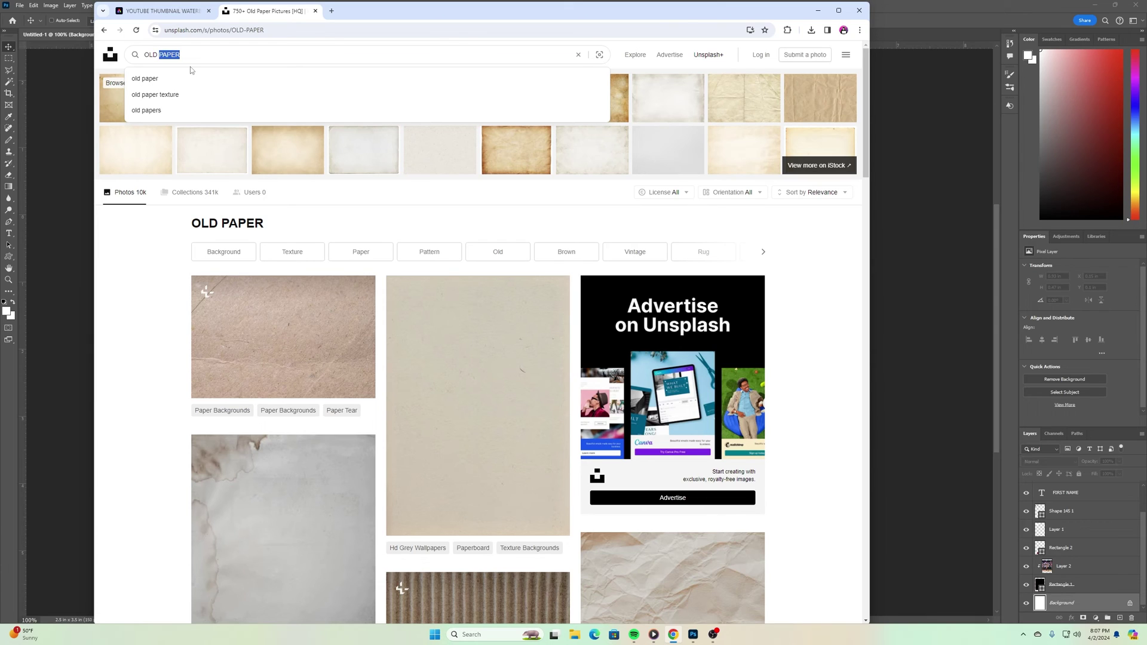
{"action": "type", "text": "cardbopar"}
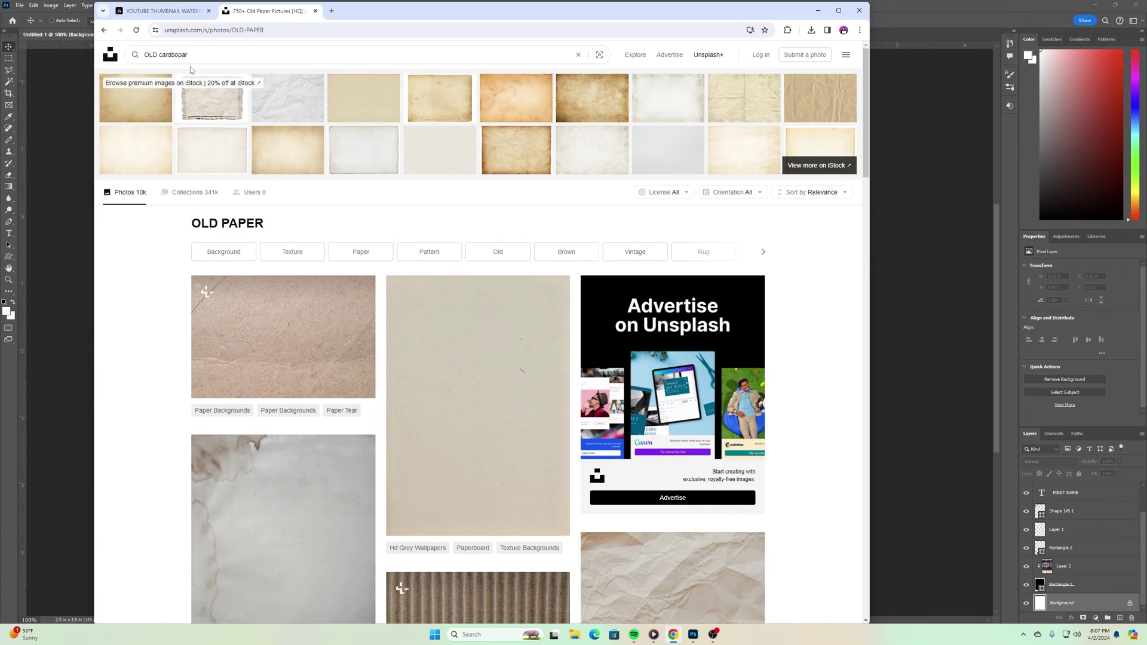
{"action": "key", "text": "BackSpace"}
{"action": "key", "text": "BackSpace"}
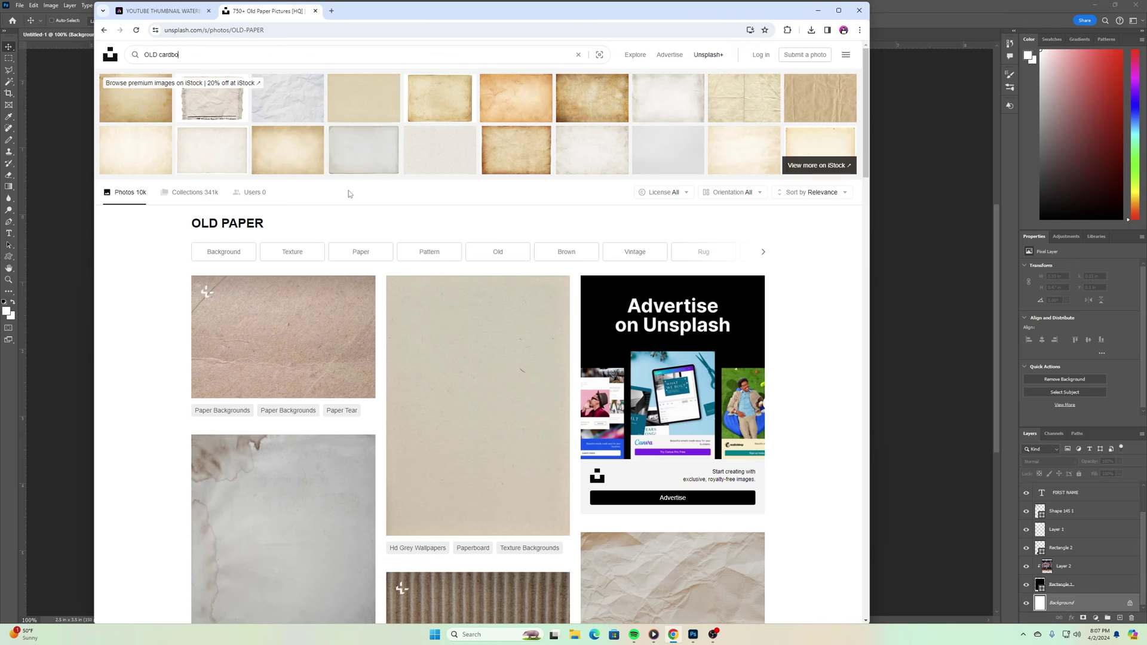
- Open the creased brown paper texture from the first search result at full size and copy the image
{"action": "left_click", "coordinate": [277, 334]}
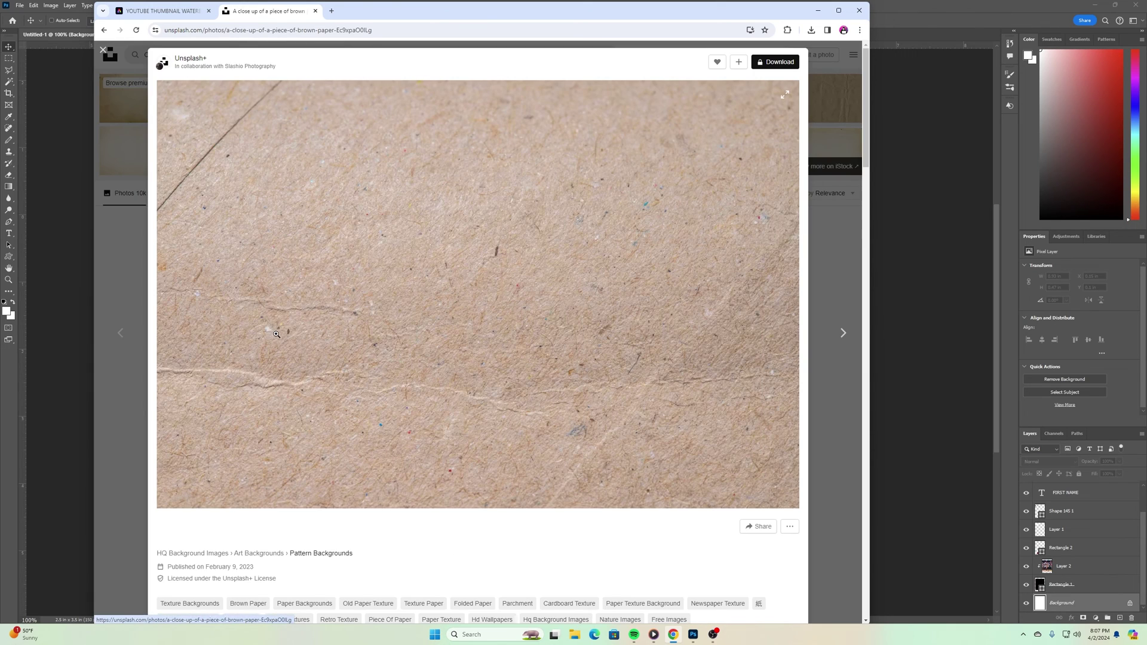
{"action": "left_click", "coordinate": [437, 233]}
{"action": "right_click", "coordinate": [438, 234]}
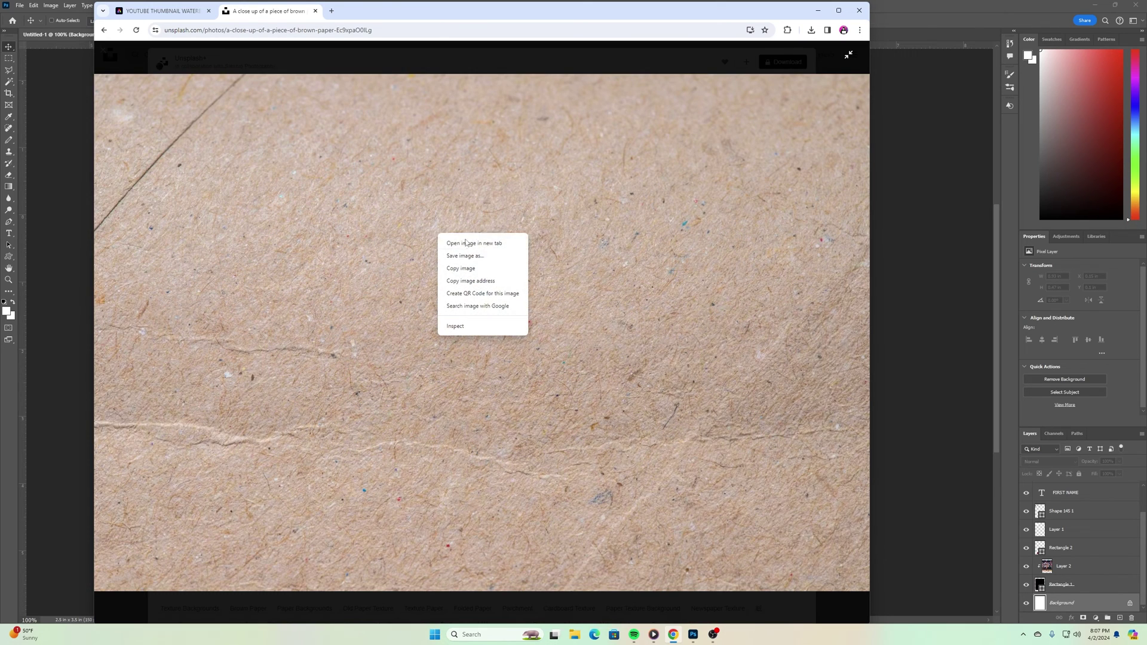
{"action": "left_click", "coordinate": [466, 267]}
- Switch back to Photoshop and paste the paper texture on a new layer above the TEAM text
{"action": "key", "text": "alt+Tab"}
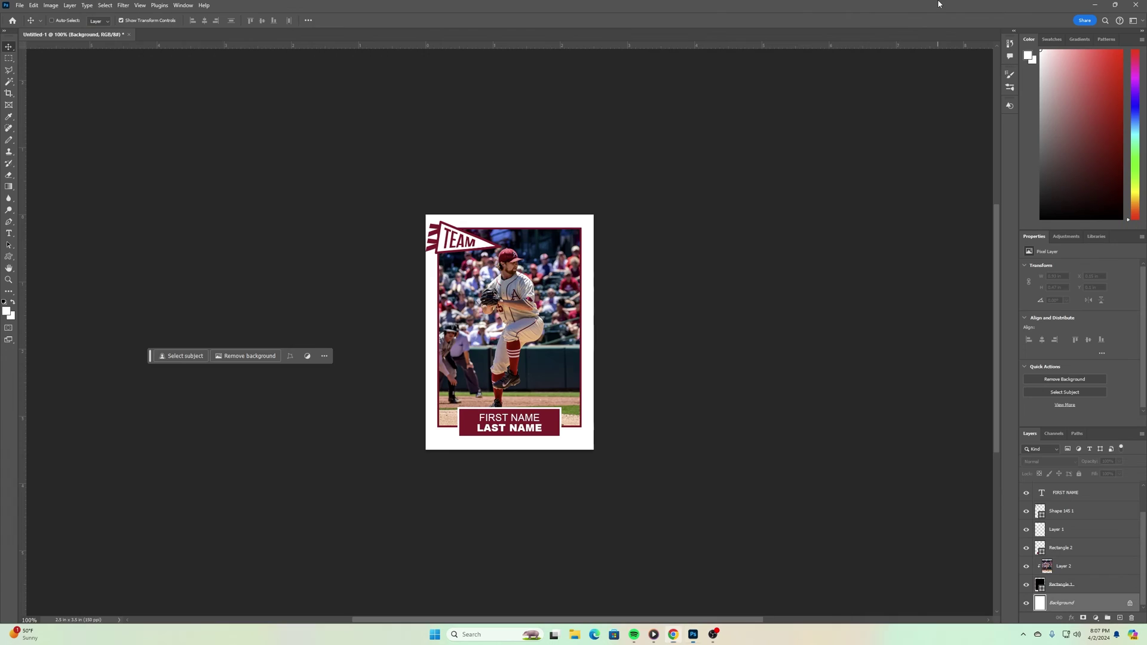
{"action": "scroll", "coordinate": [1087, 545], "scroll_direction": "up", "scroll_amount": 2}
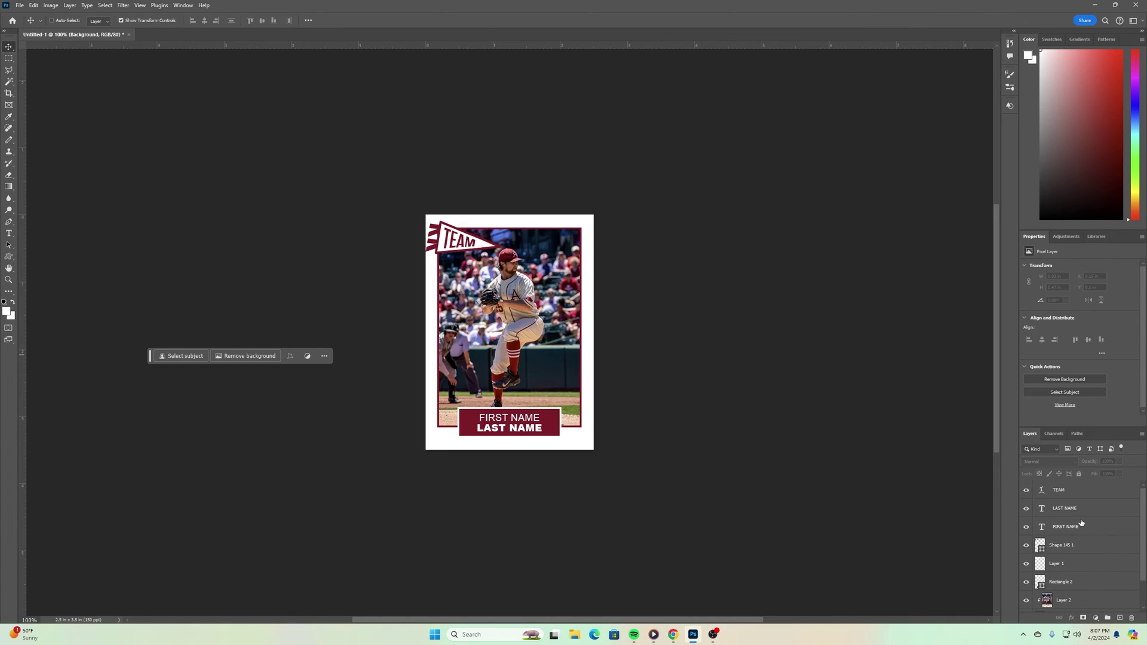
{"action": "left_click", "coordinate": [1087, 491]}
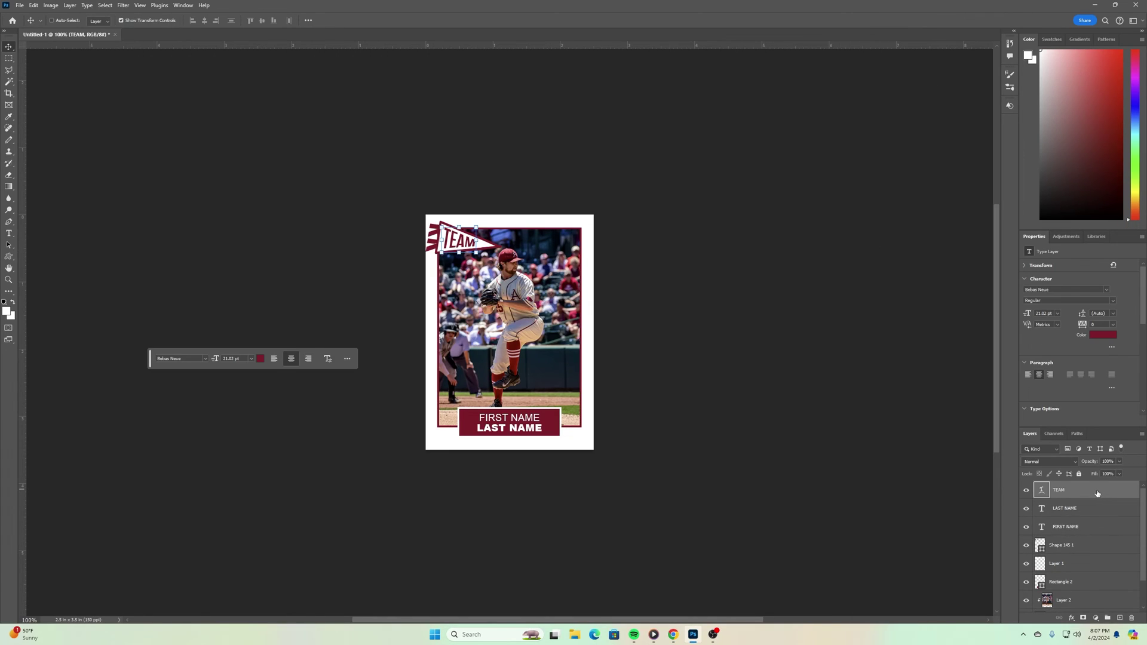
{"action": "left_click", "coordinate": [1120, 617]}
{"action": "key", "text": "ctrl+v"}
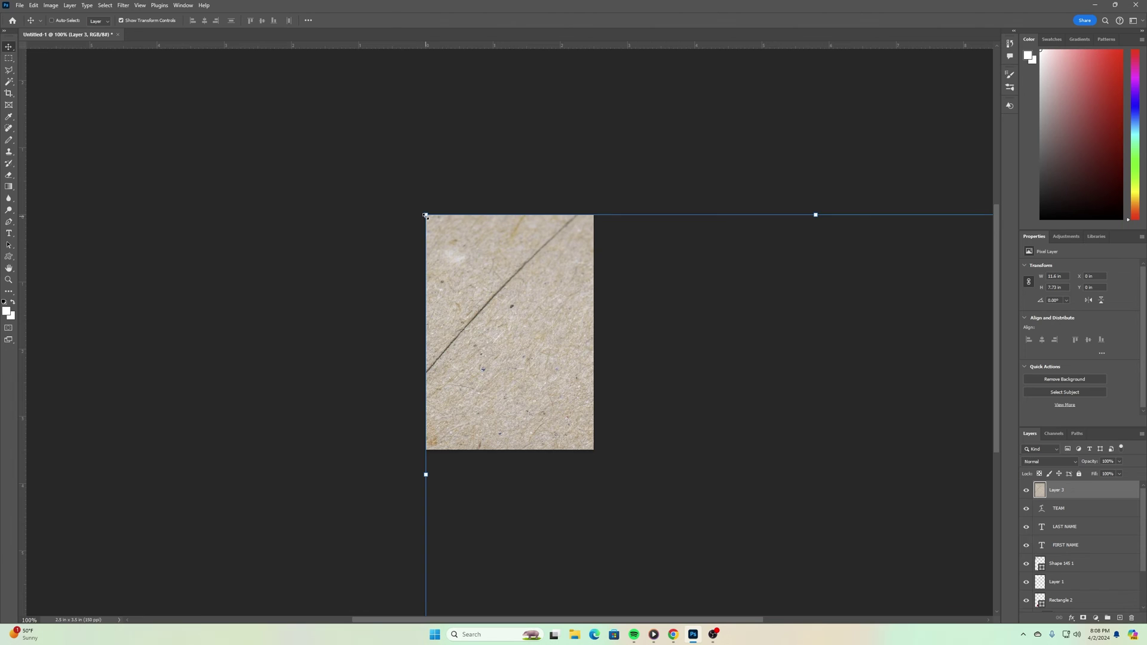
- Scale the pasted paper texture down to about 68.1% and rotate it 90° into portrait orientation
{"action": "left_click_drag", "start_coordinate": [420, 223], "coordinate": [666, 379]}
{"action": "left_click_drag", "start_coordinate": [724, 433], "coordinate": [597, 344]}
{"action": "left_click_drag", "start_coordinate": [420, 219], "coordinate": [388, 202]}
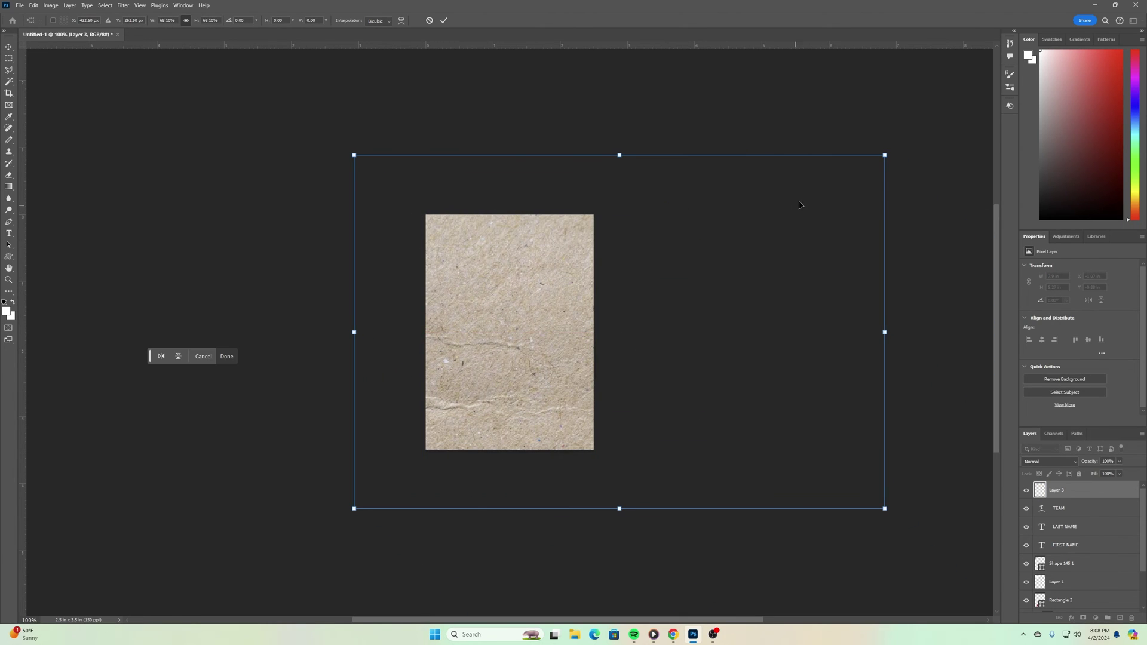
{"action": "left_click_drag", "start_coordinate": [899, 149], "coordinate": [678, 418]}
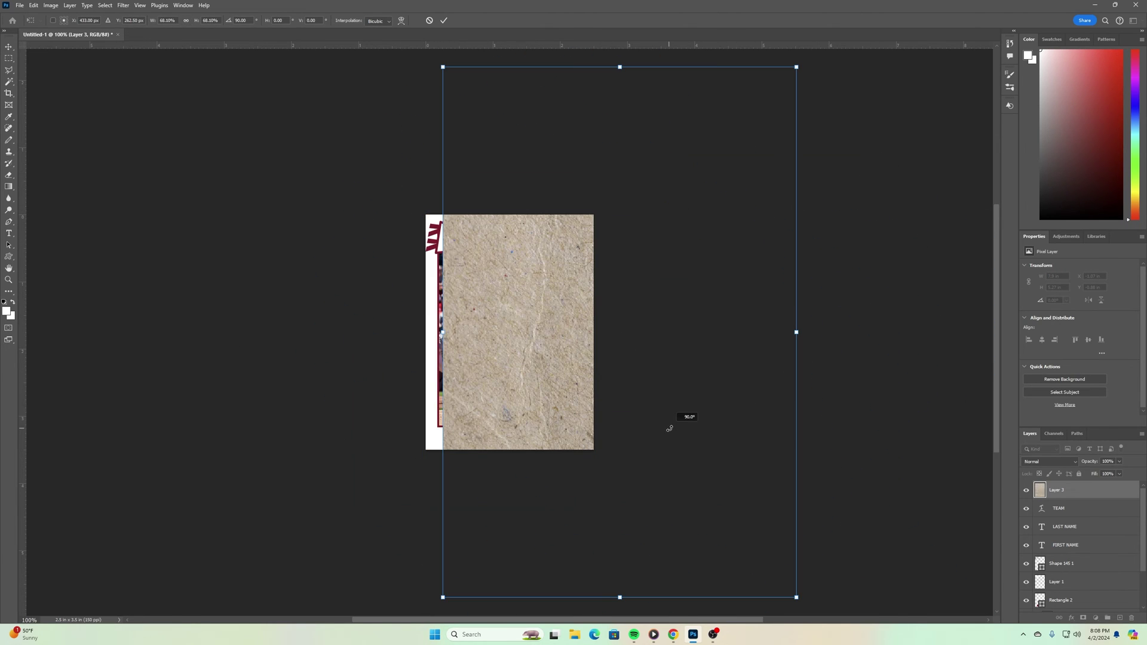
- Shrink the rotated paper texture to about 33.3% and position it to cover the whole card with a slight overhang
{"action": "left_click_drag", "start_coordinate": [793, 65], "coordinate": [594, 193]}
{"action": "left_click_drag", "start_coordinate": [643, 509], "coordinate": [588, 441]}
{"action": "left_click_drag", "start_coordinate": [421, 176], "coordinate": [423, 179]}
{"action": "left_click_drag", "start_coordinate": [478, 236], "coordinate": [479, 267]}
{"action": "key", "text": "Left"}
{"action": "key", "text": "Left"}
{"action": "key", "text": "Left"}
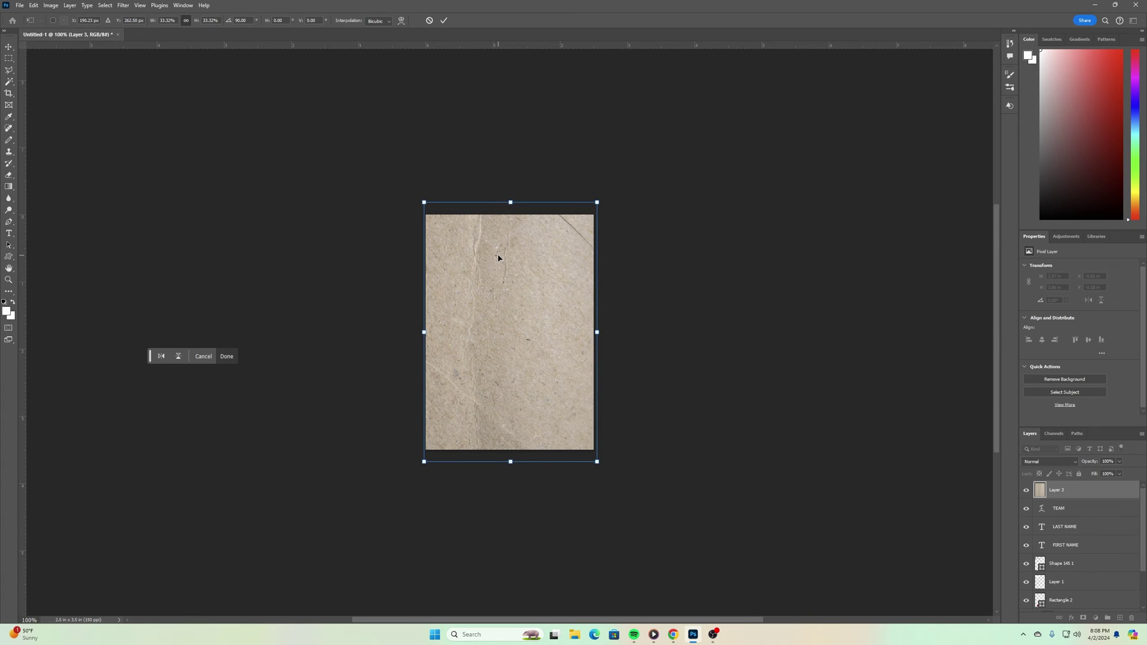
{"action": "key", "text": "Return"}
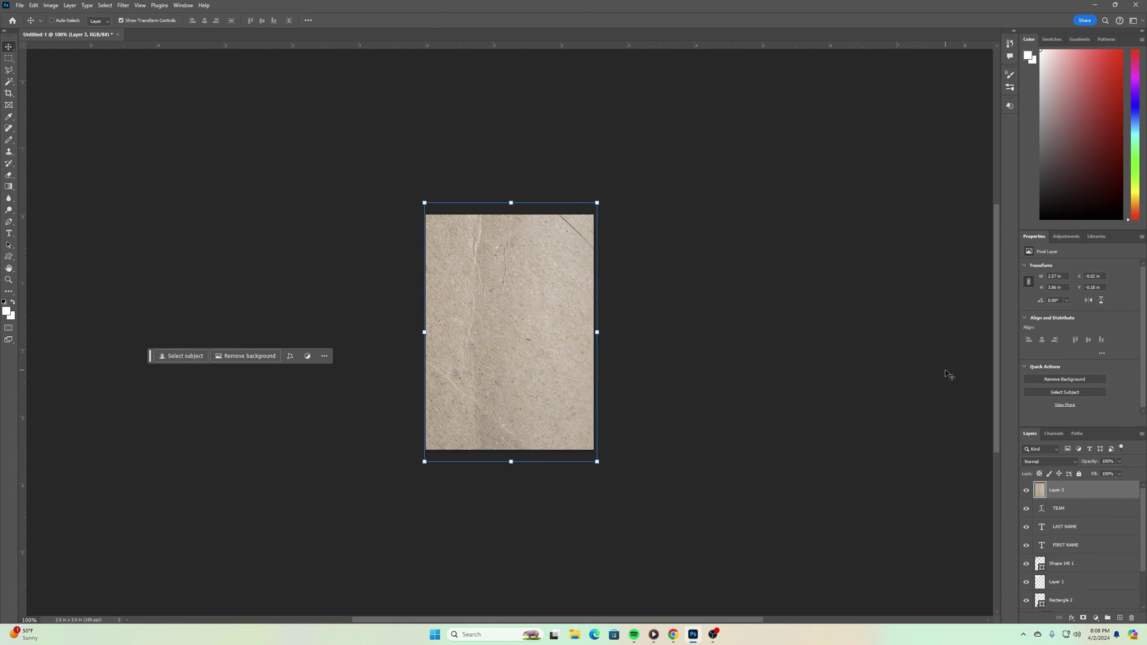
- Preview blend modes on the paper texture layer and apply Hard Light
{"action": "scroll", "coordinate": [1074, 589], "scroll_direction": "down", "scroll_amount": 3}
{"action": "left_click", "coordinate": [1081, 604]}
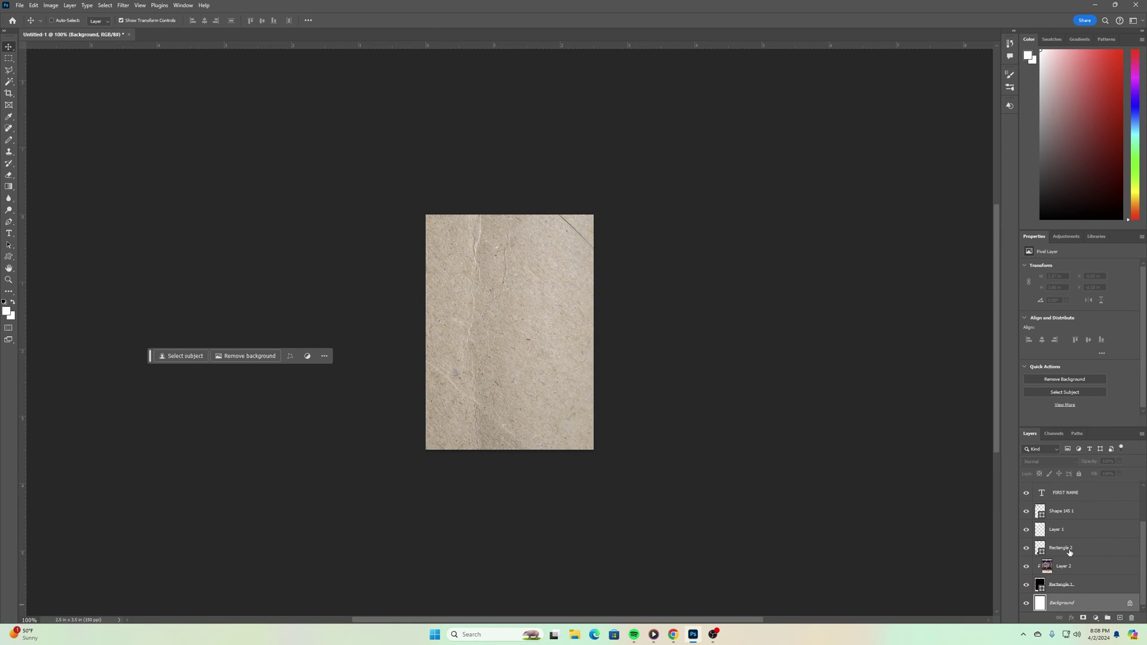
{"action": "scroll", "coordinate": [1069, 552], "scroll_direction": "up", "scroll_amount": 3}
{"action": "left_click", "coordinate": [1093, 488]}
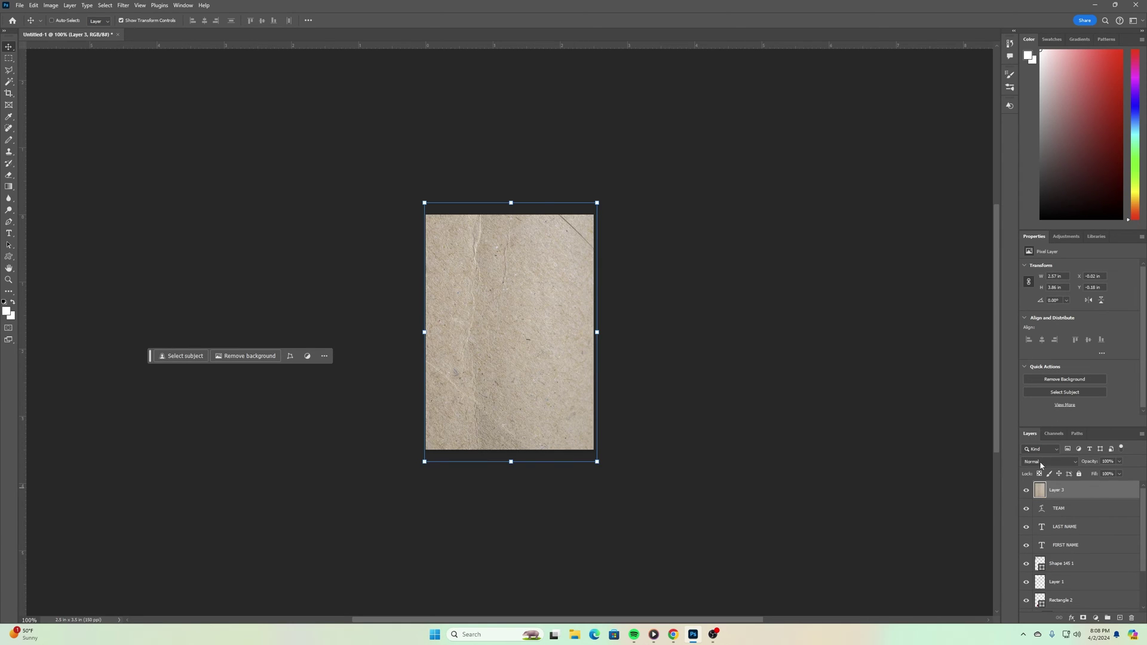
{"action": "left_click", "coordinate": [1072, 461]}
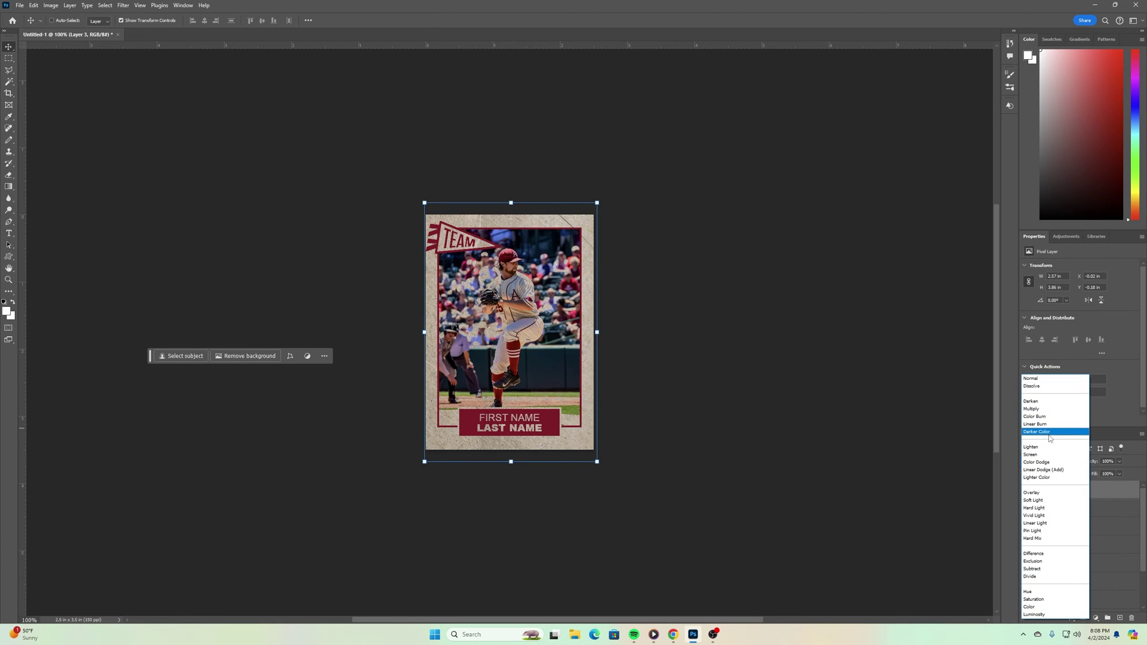
{"action": "left_click", "coordinate": [1046, 510]}
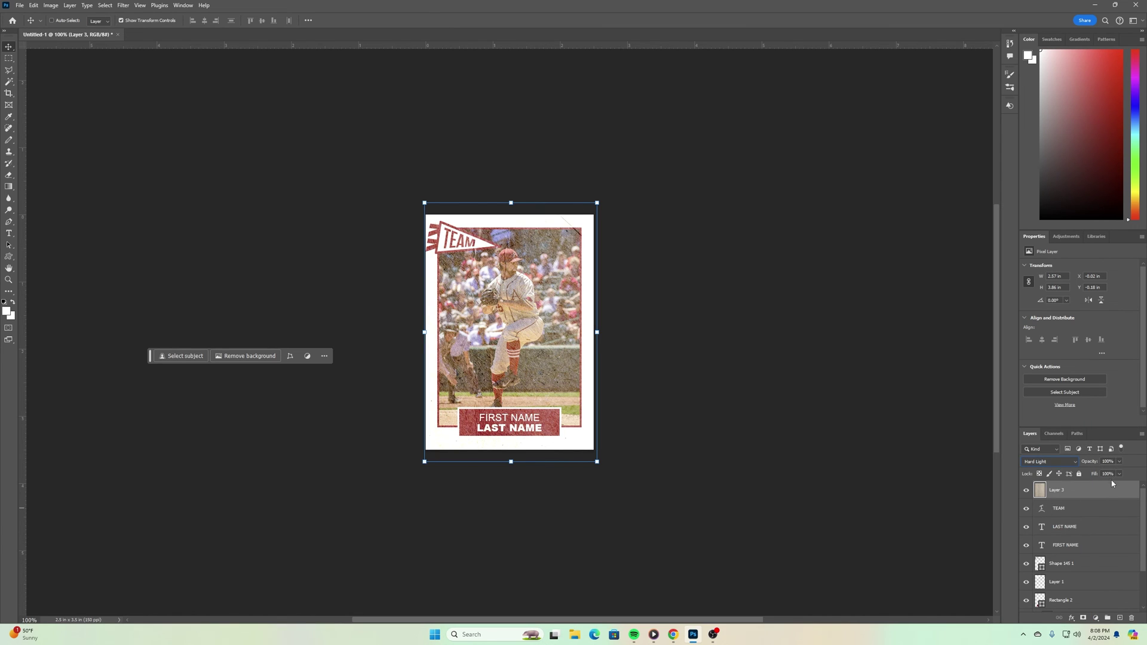
{"action": "left_click", "coordinate": [1076, 464]}
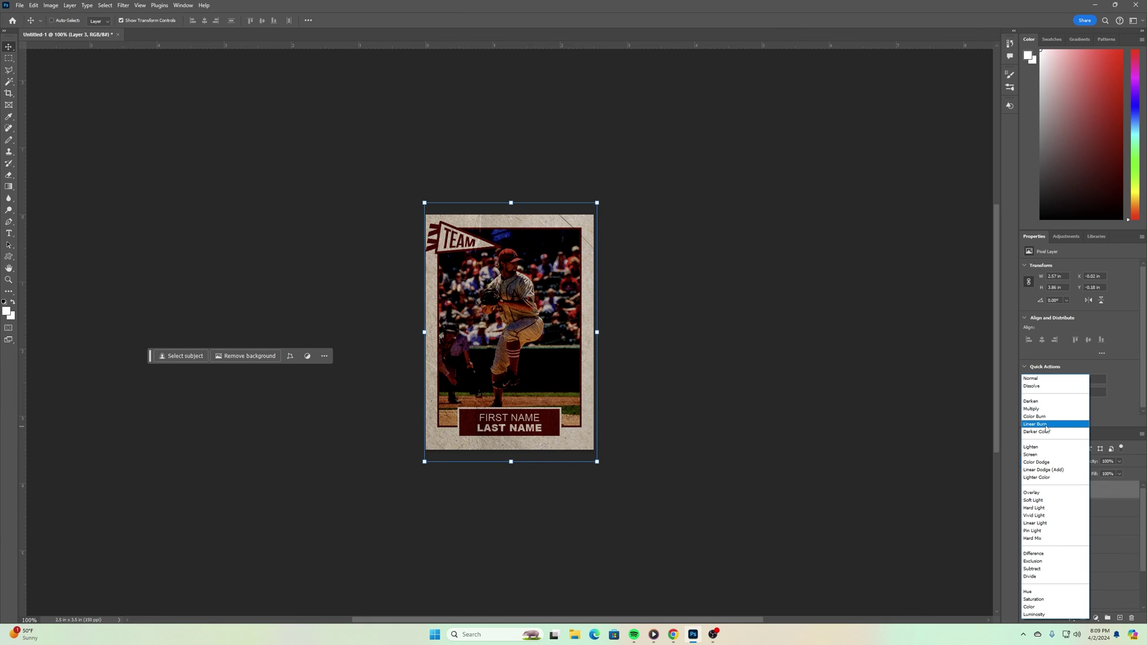
{"action": "left_click", "coordinate": [1042, 509]}
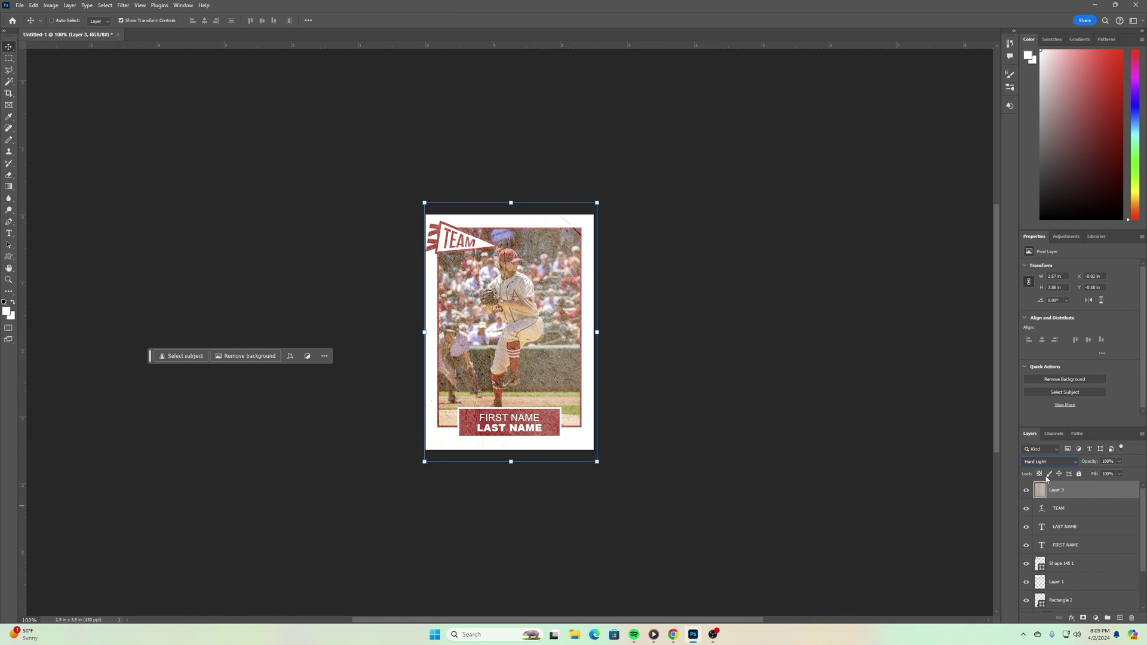
- Reduce the opacity of the paper texture layer to about 50%
{"action": "left_click", "coordinate": [1121, 461]}
{"action": "mouse_move", "coordinate": [1120, 474]}
{"action": "left_mouse_down"}
{"action": "mouse_move", "coordinate": [1098, 475]}
{"action": "mouse_move", "coordinate": [1119, 475]}
{"action": "left_mouse_up"}
{"action": "left_click", "coordinate": [1076, 463]}
{"action": "left_click", "coordinate": [1119, 461]}
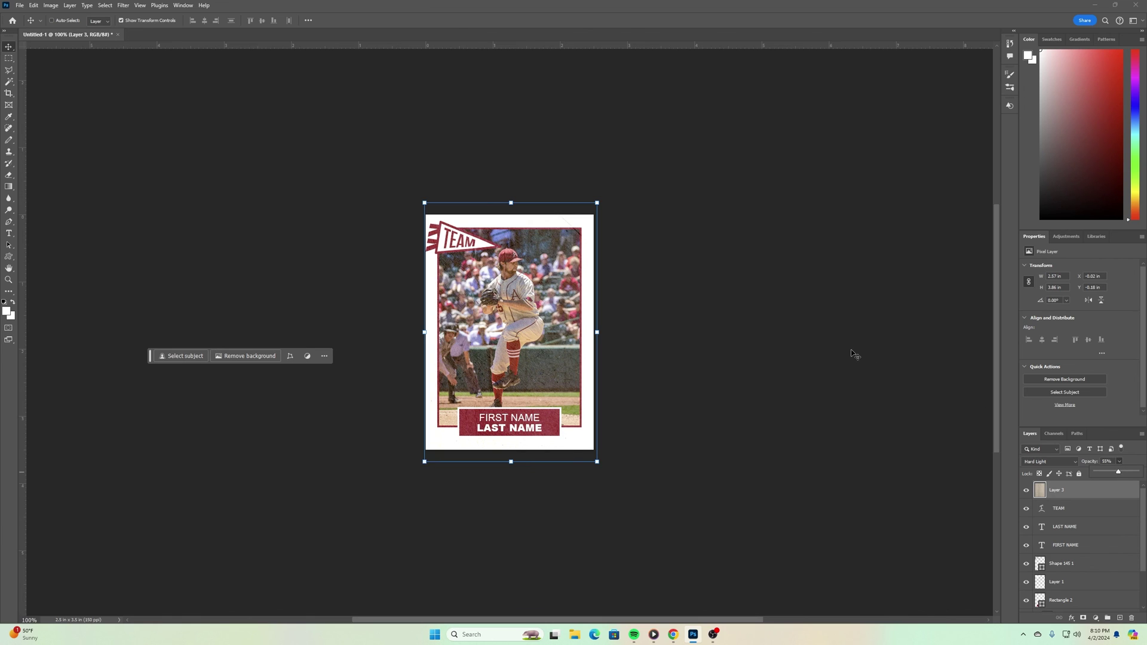